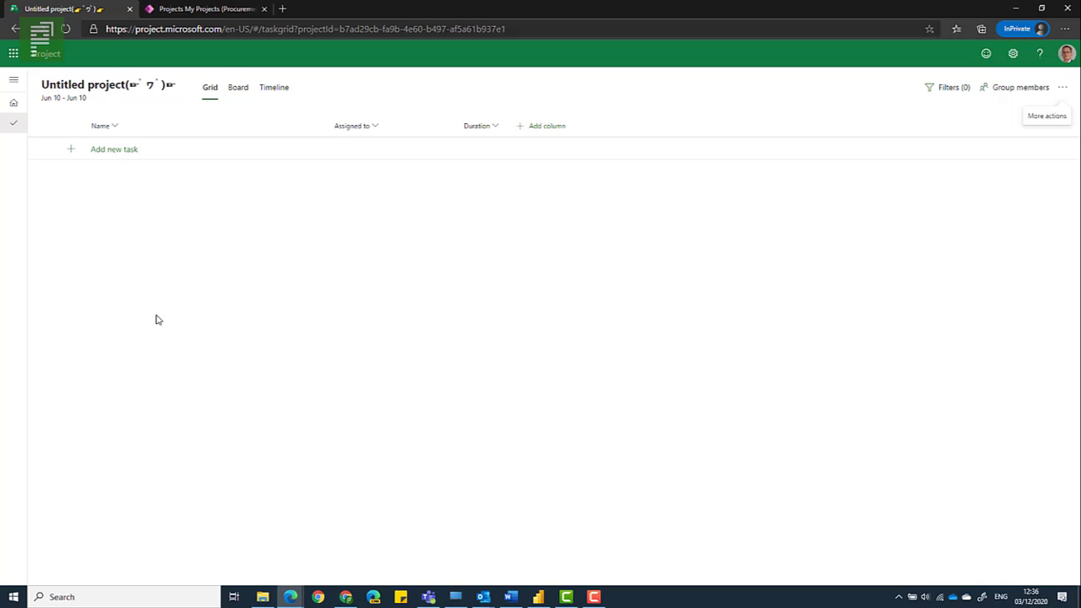
Add three tasks to the empty project grid named Summary, Task1 and Task2.
click(1066, 93)
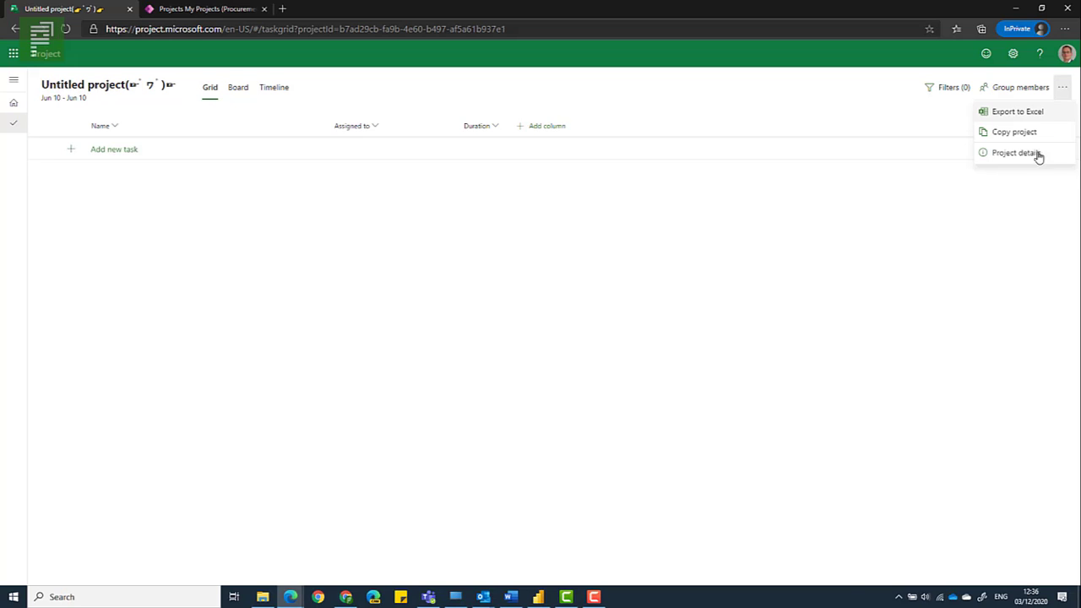
click(165, 153)
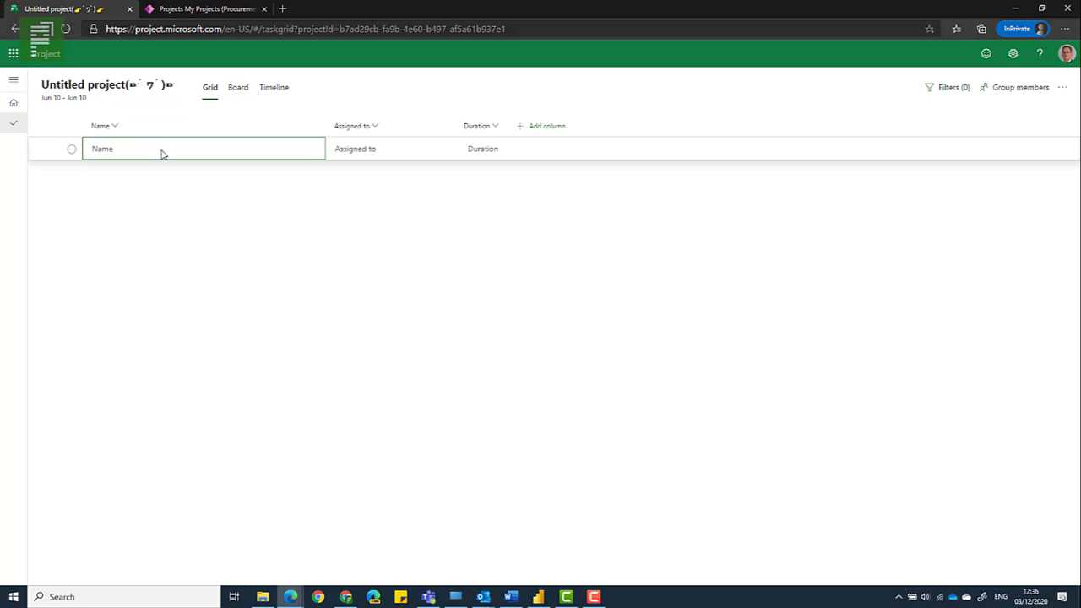
text(Summary)
key(Return)
text(Task)
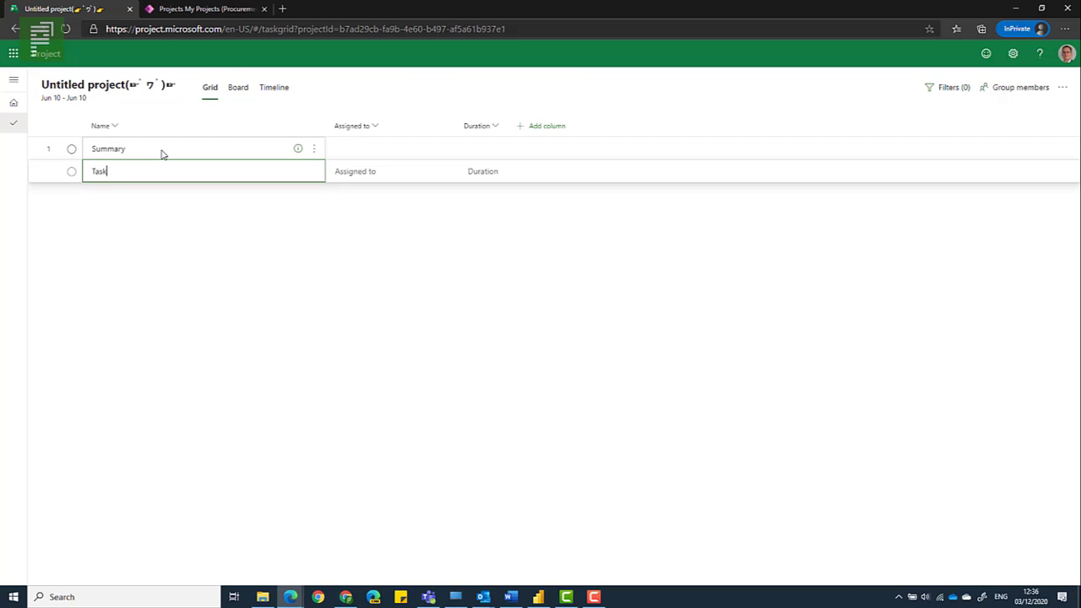
text(1)
key(Return)
text(Task )
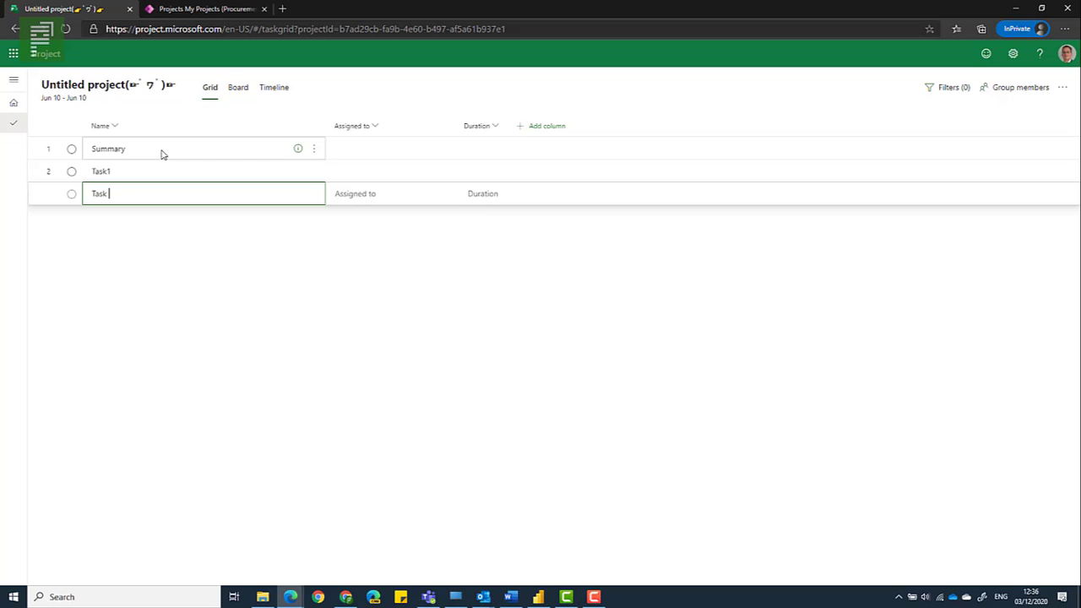
text(2)
key(Return)
Add two more tasks named Milestone and Summary 2 below Task2.
text(Milestone)
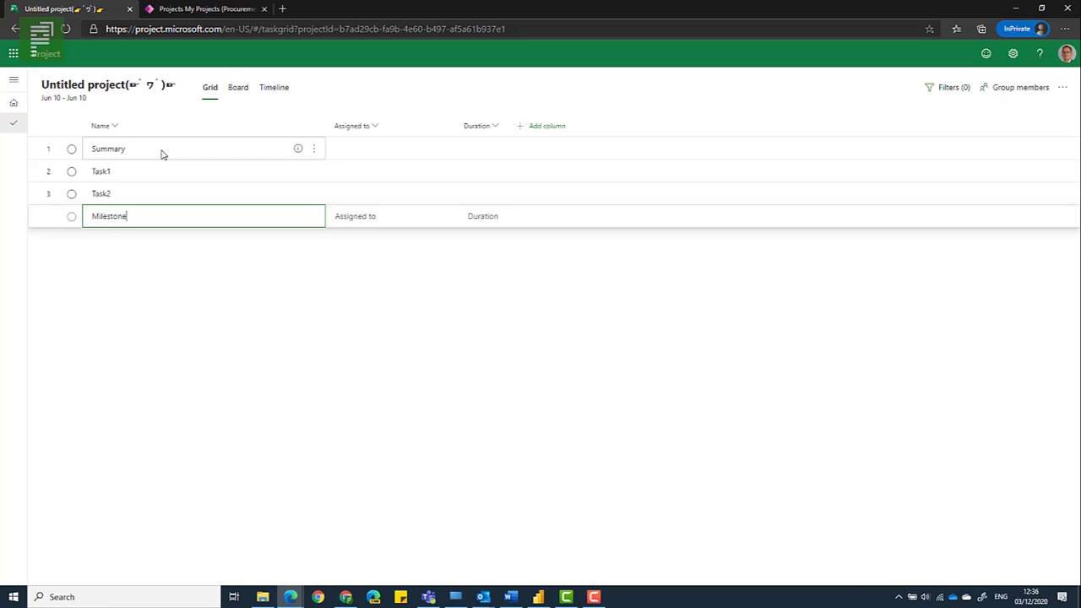
key(Return)
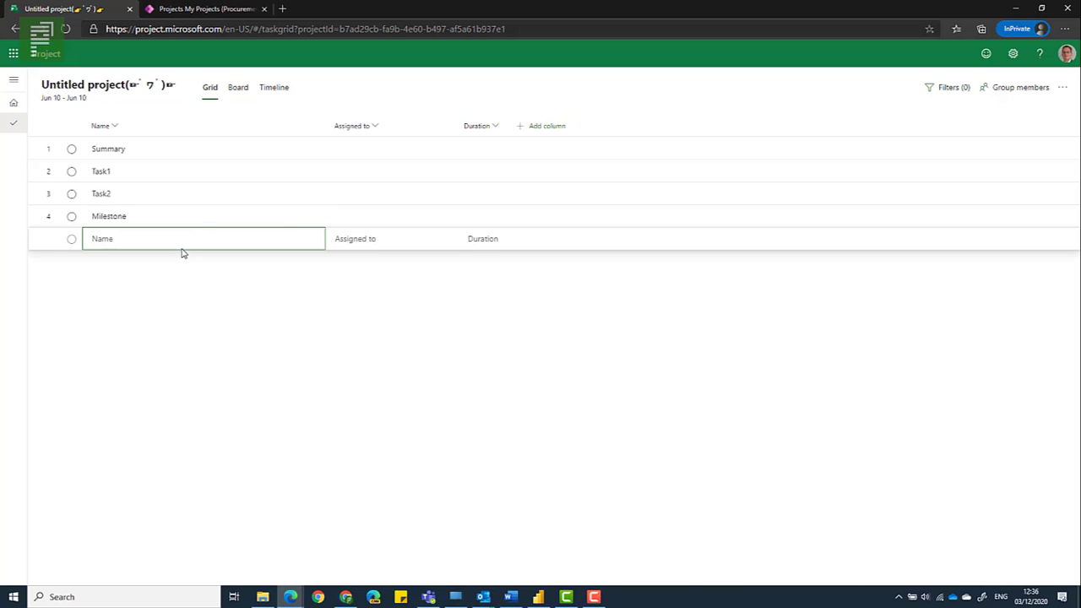
text(Summary 2)
key(Return)
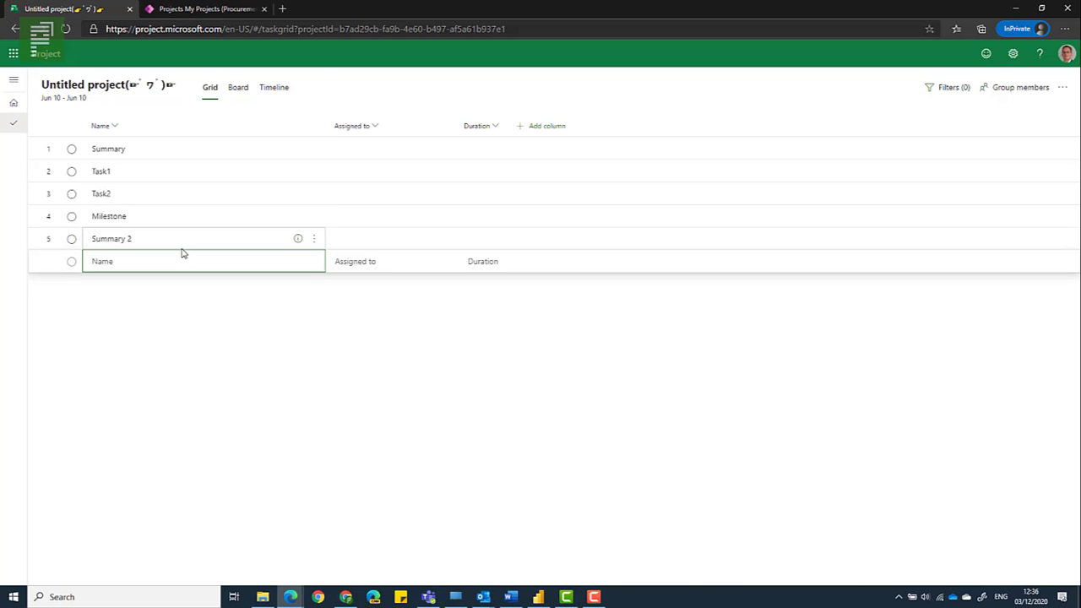
Make Task1 and Task2 subtasks of the Summary task.
click(226, 174)
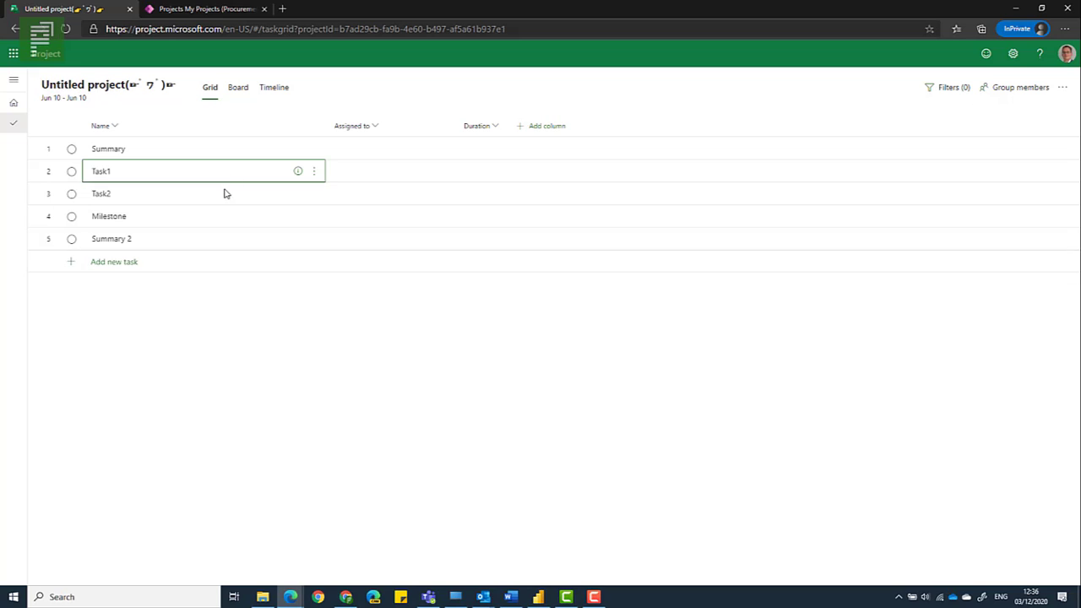
shift+click(223, 194)
right_click(224, 177)
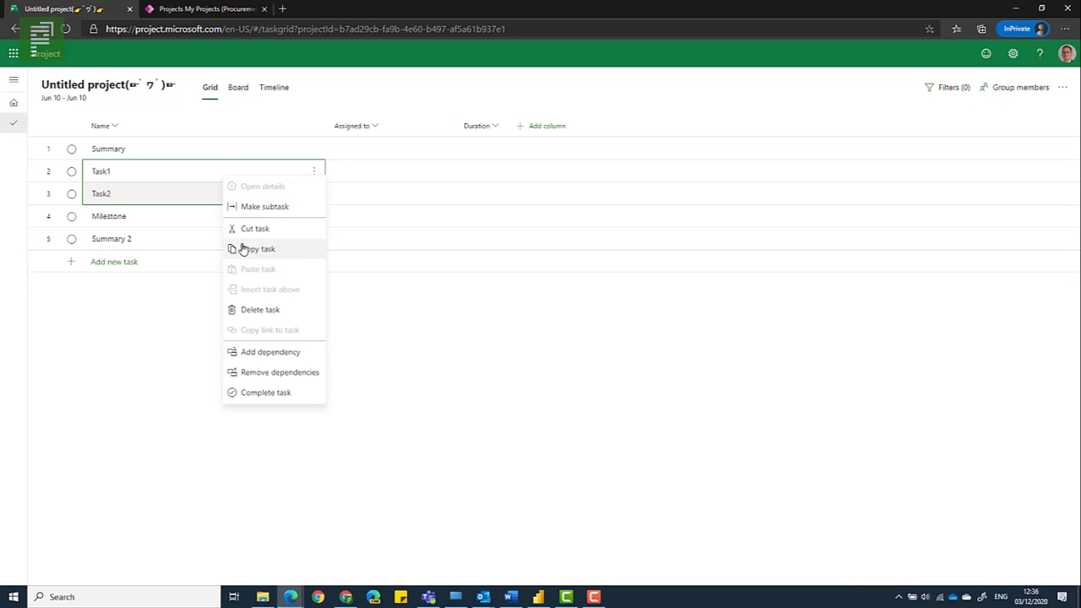
click(253, 207)
Make Summary 2 a subtask of the Milestone task above it.
click(179, 238)
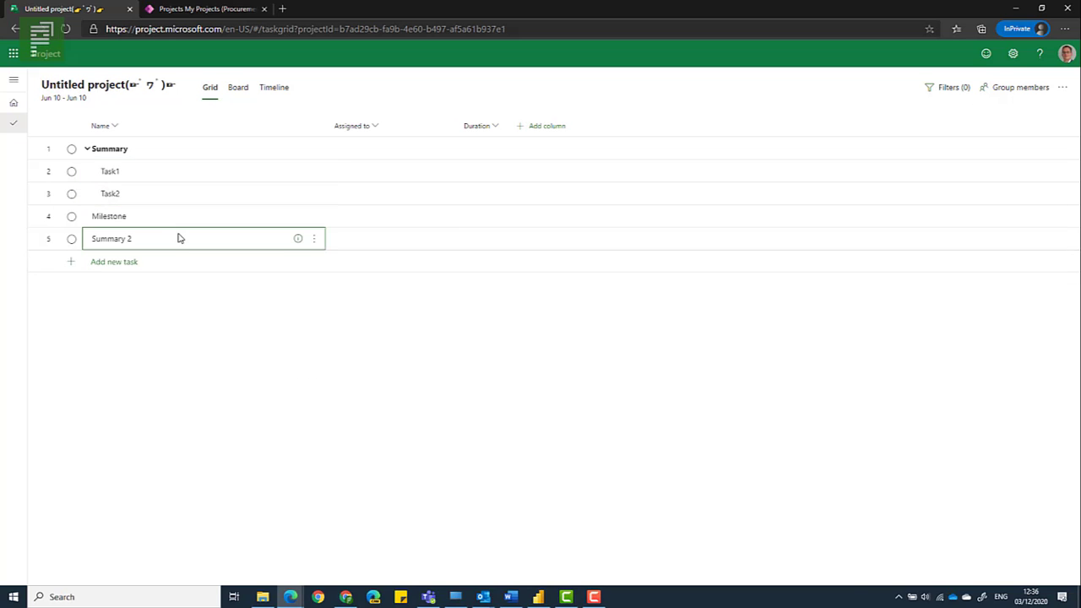
right_click(178, 238)
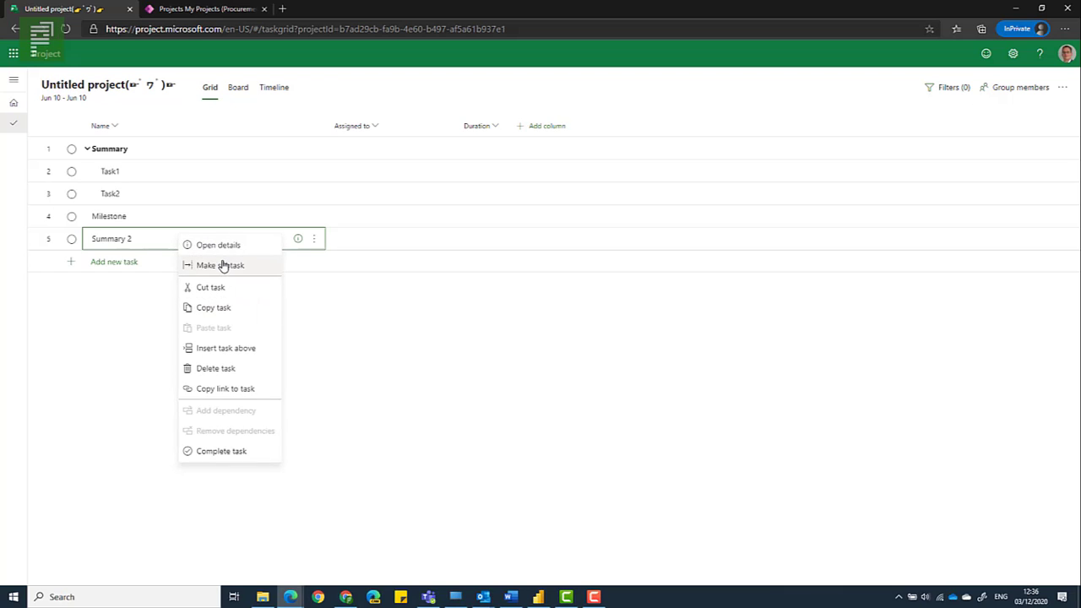
click(223, 265)
Enter a new task below Summary 2 and shorten its name to M.
click(160, 261)
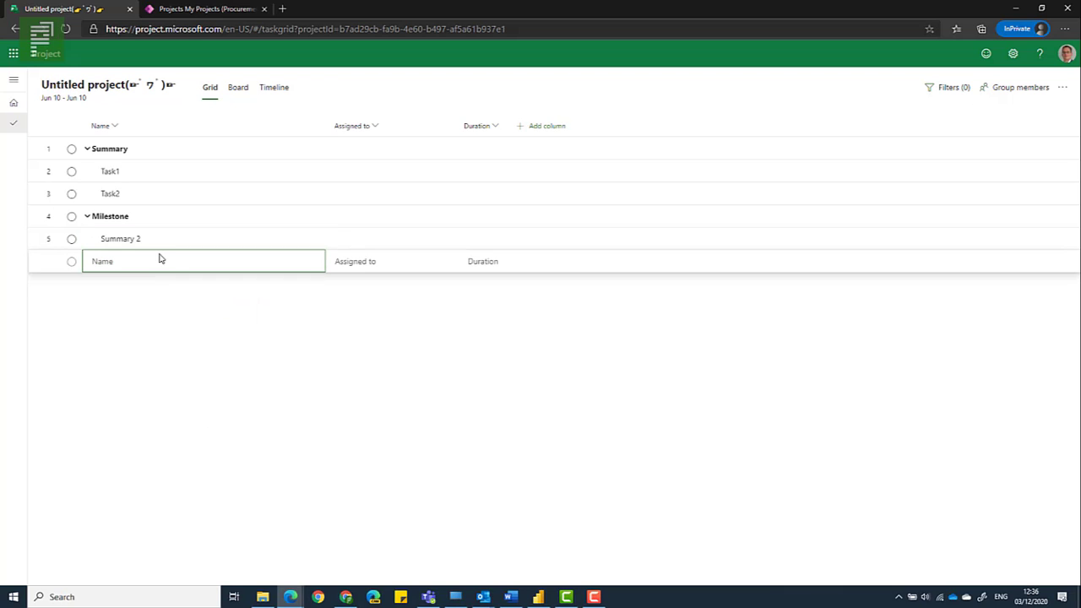
text(Milestone)
key(BackSpace)
key(BackSpace)
key(BackSpace)
key(BackSpace)
key(BackSpace)
key(BackSpace)
key(BackSpace)
key(BackSpace)
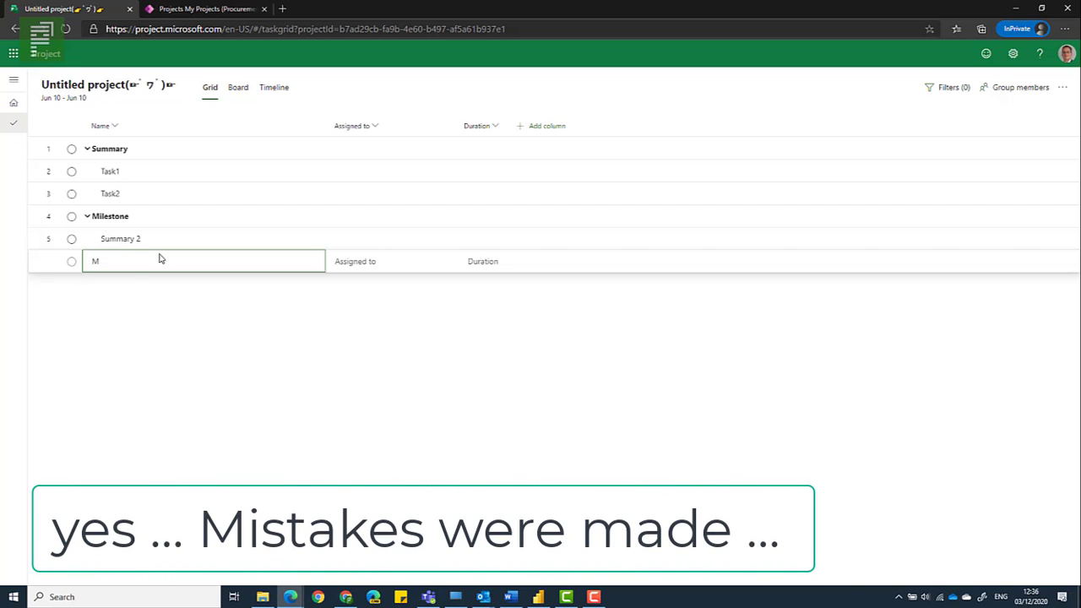
Promote Summary 2 to the top level of the outline.
click(121, 240)
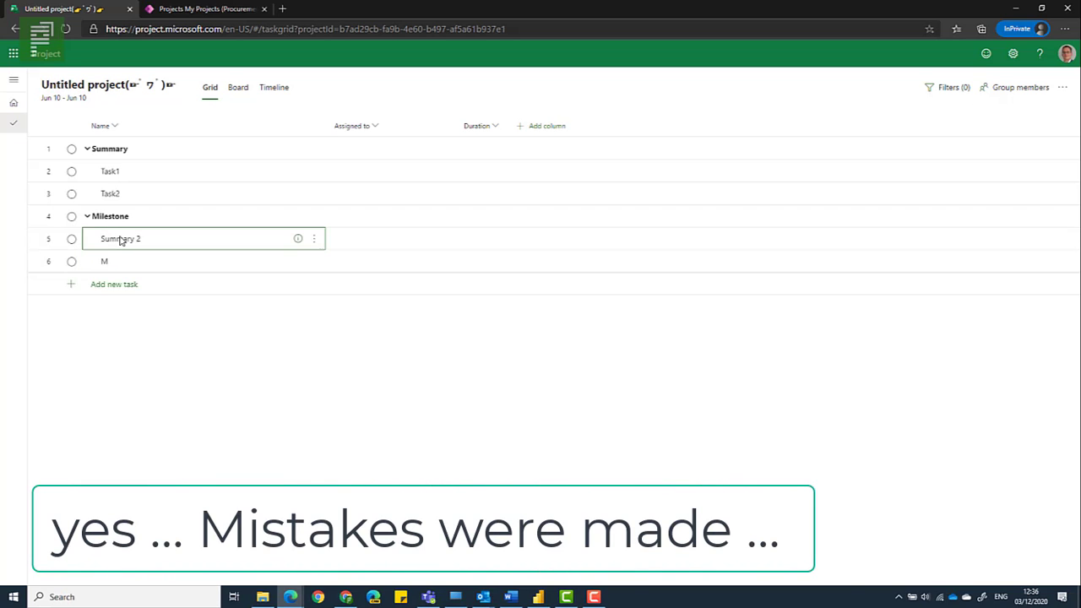
right_click(121, 239)
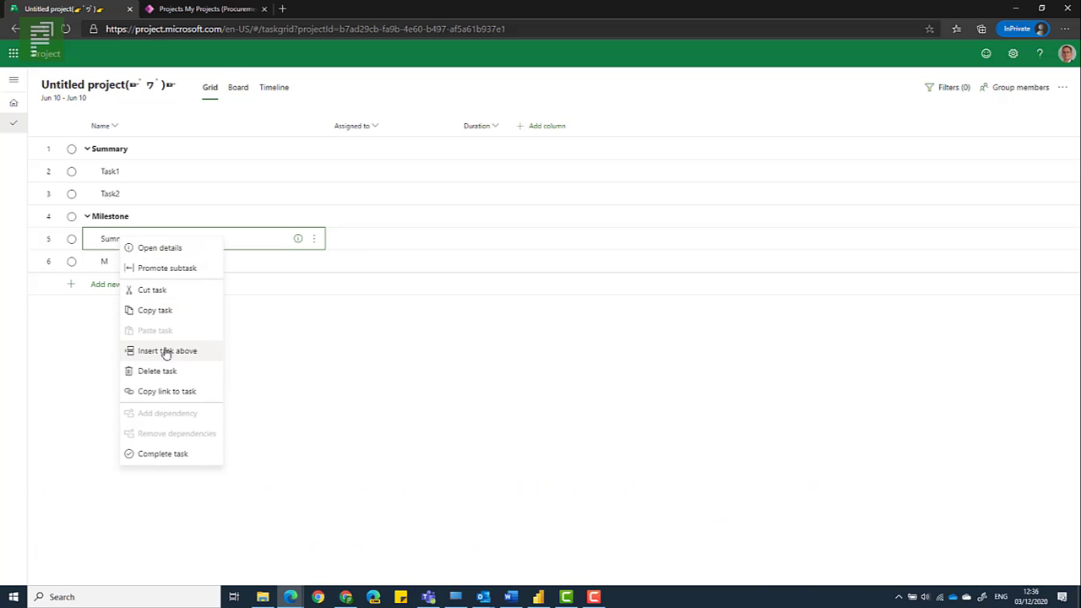
click(135, 275)
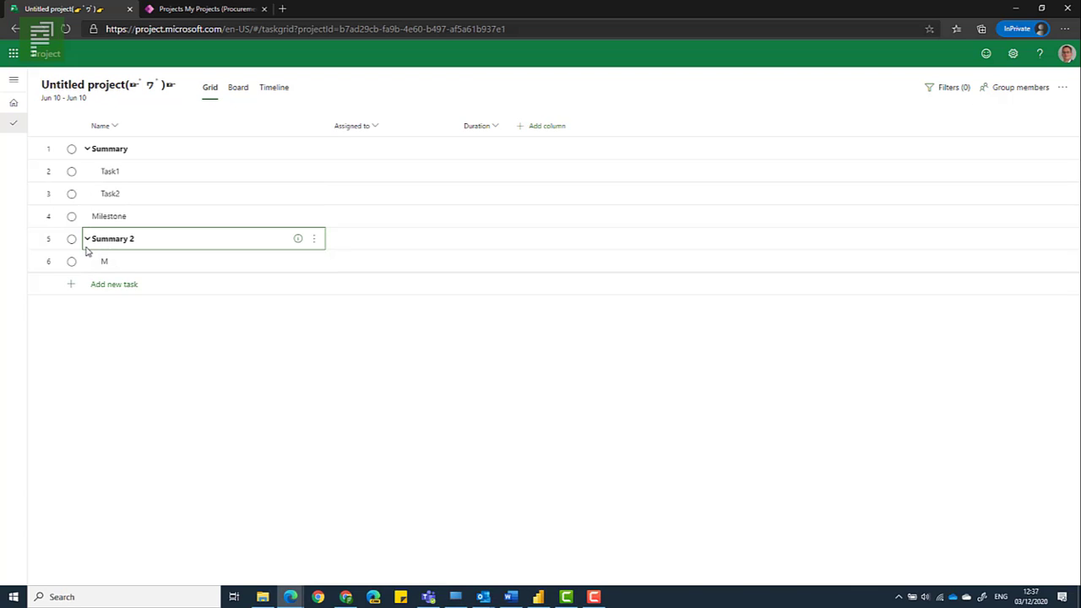
Rename the subtask M under Summary 2 as Task3.
click(119, 263)
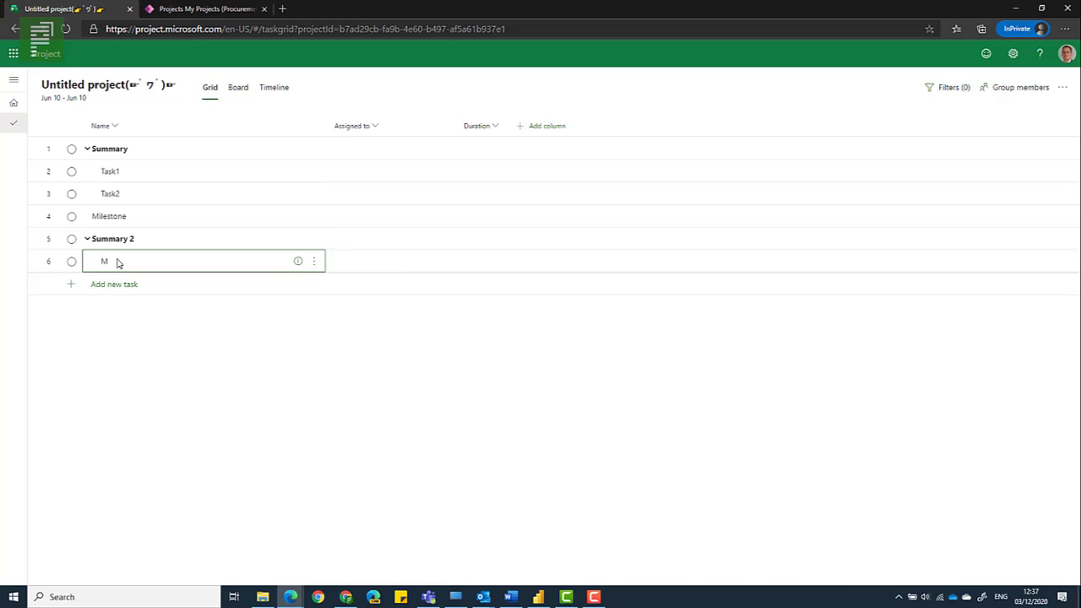
key(BackSpace)
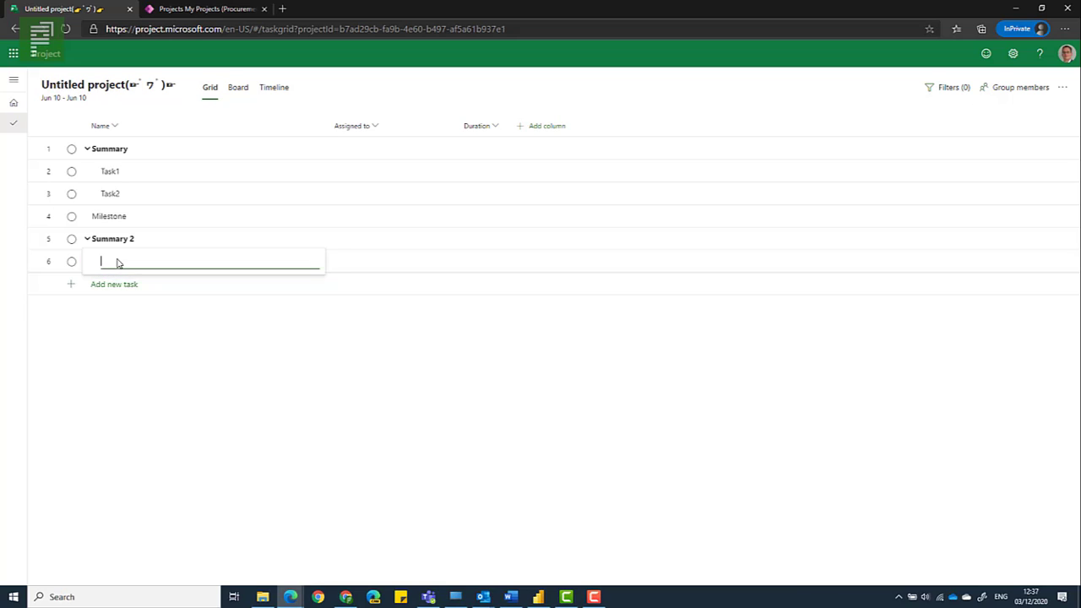
text(Task)
key(Return)
Add two more tasks named Task4 and Milestone below Task3.
text(Task )
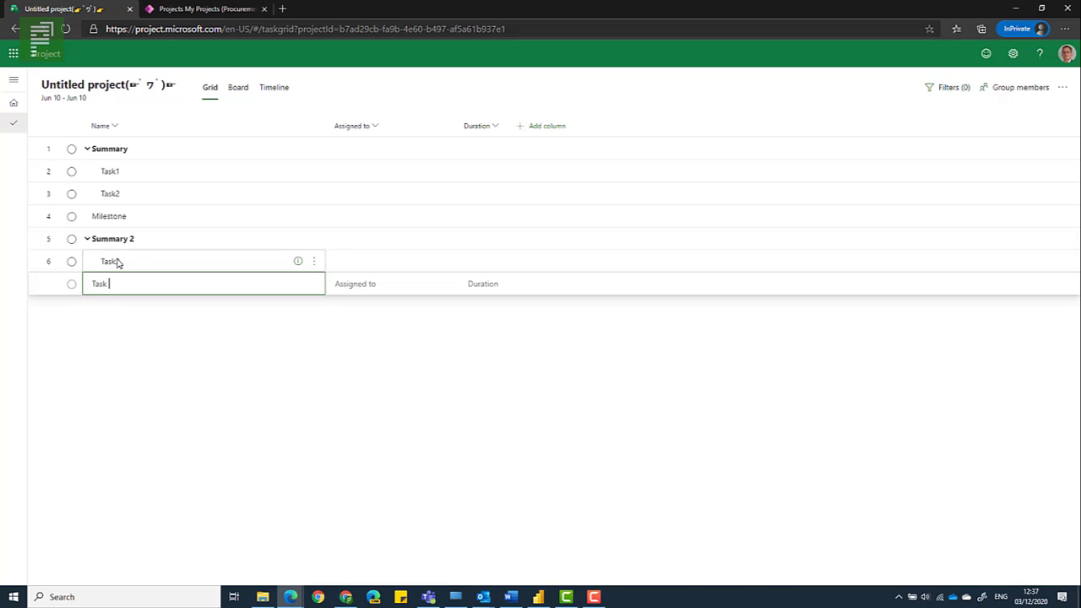
text(4)
key(Return)
text(Mileston)
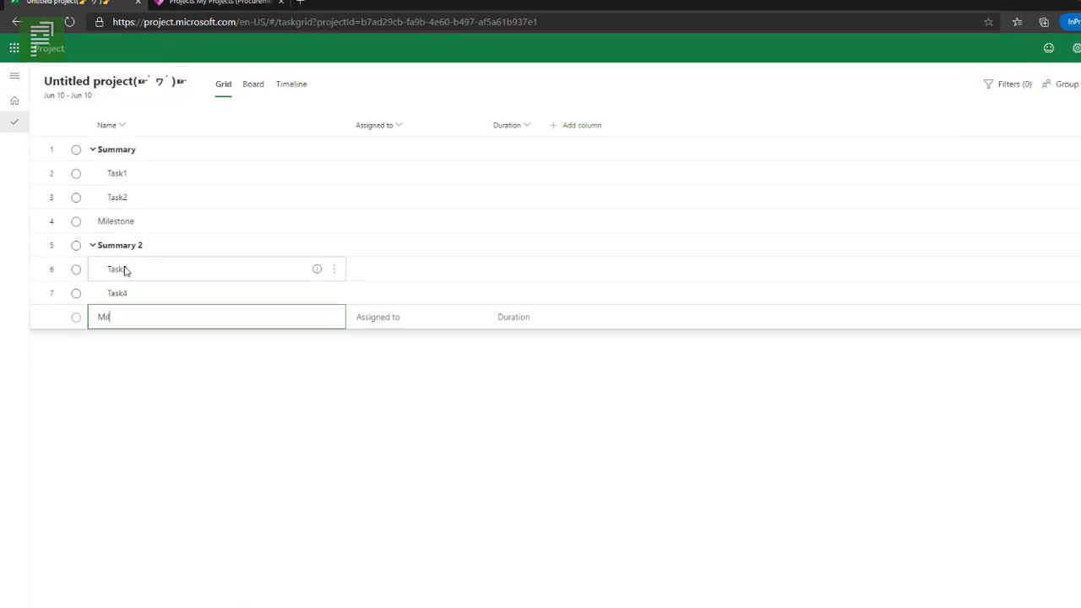
text(e)
key(Return)
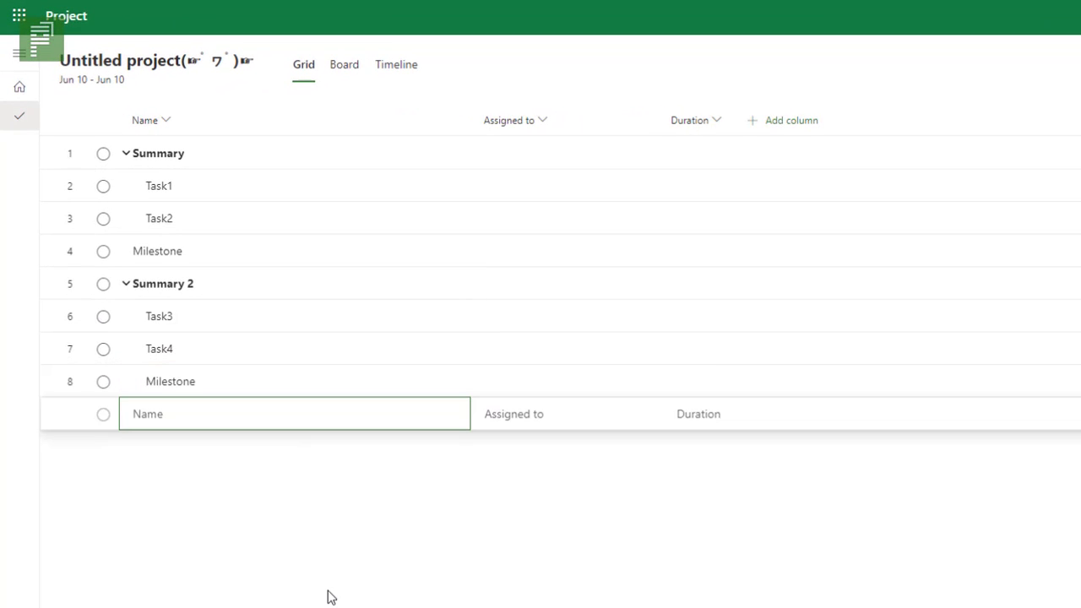
Set the durations of Task1 to 2 weeks, Task2 to 4 weeks and the first Milestone to 0 days.
click(703, 190)
text(2 weeks)
key(Return)
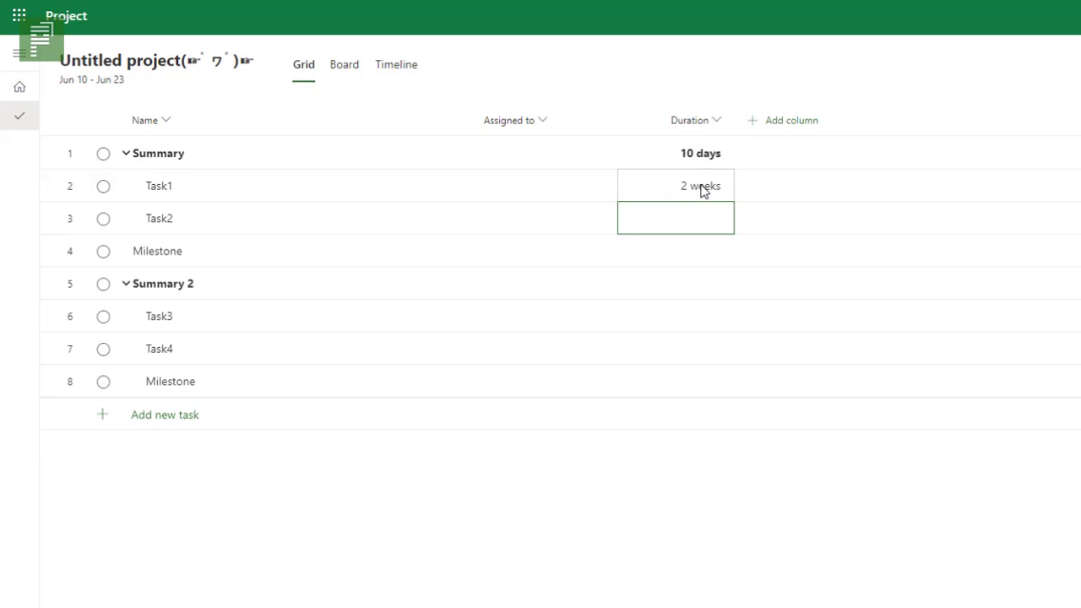
text(4 weeks)
key(Return)
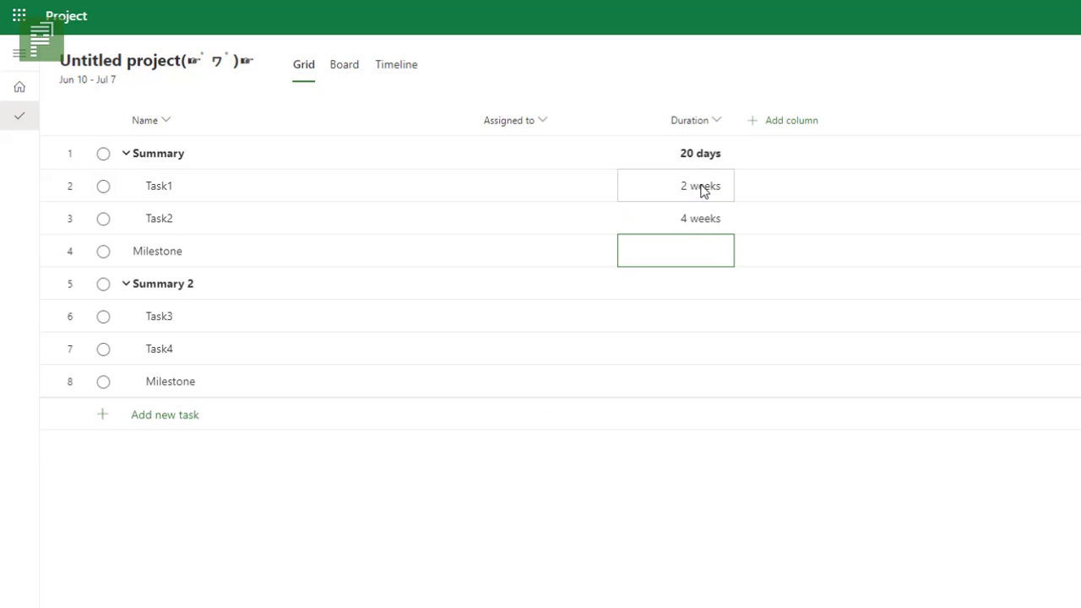
text(0)
key(Return)
Set the durations of Task3 to 6 weeks, Task4 to 3 weeks and the Milestone under Summary 2 to 0 days.
key(Down)
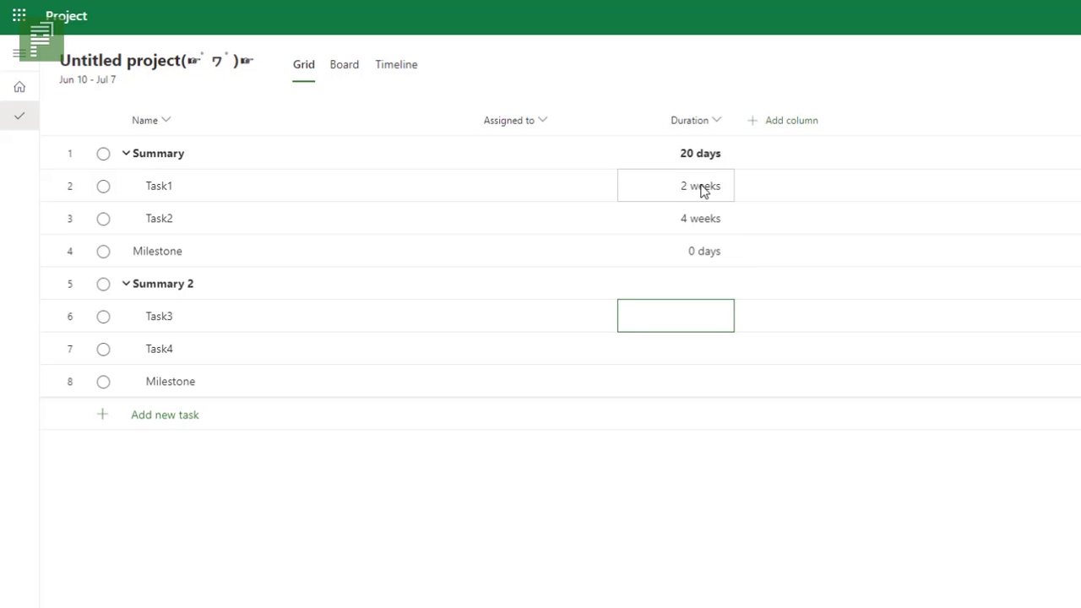
text(6 weeks)
key(Return)
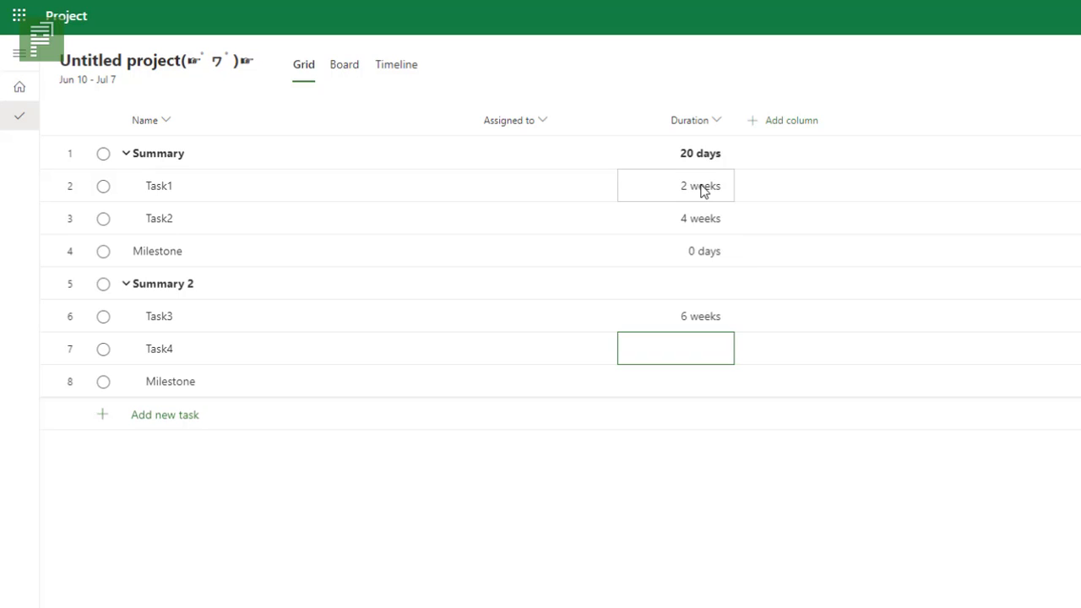
text(3)
key(Return)
key(Up)
text(3 weeks)
key(Return)
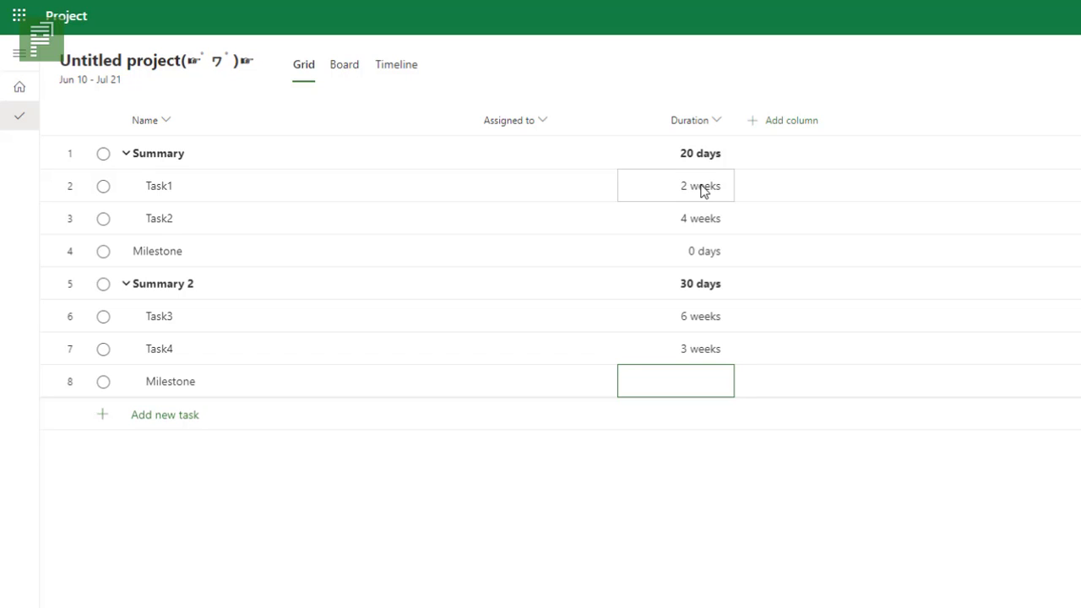
text(0 days)
key(Return)
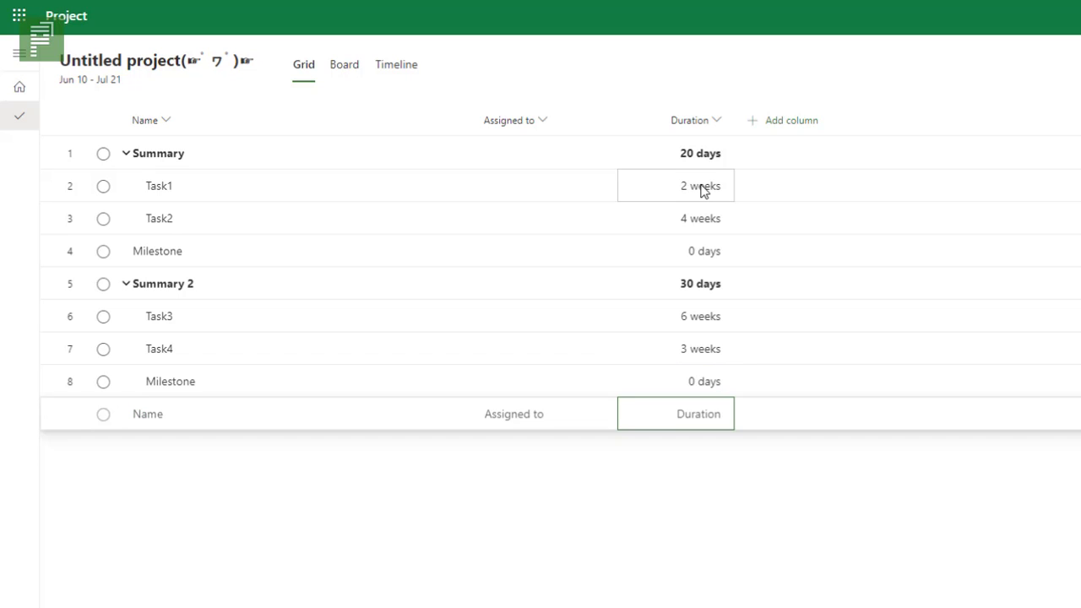
Add a task named Final Milestone with a duration of 0 days at the end of the list.
click(171, 411)
text(Fin)
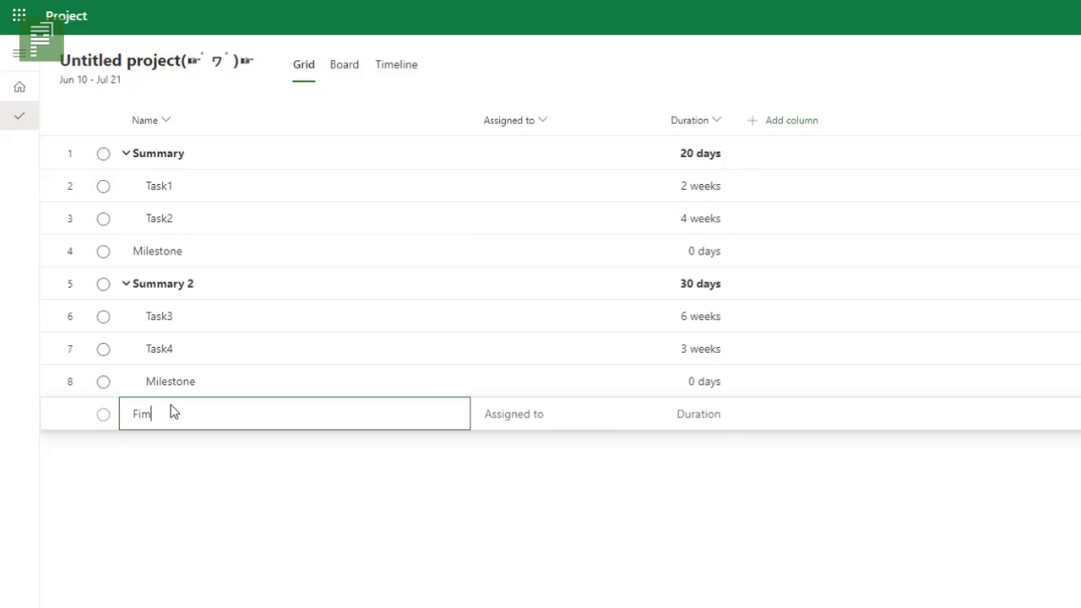
text(al Milestone)
click(704, 421)
text(0d)
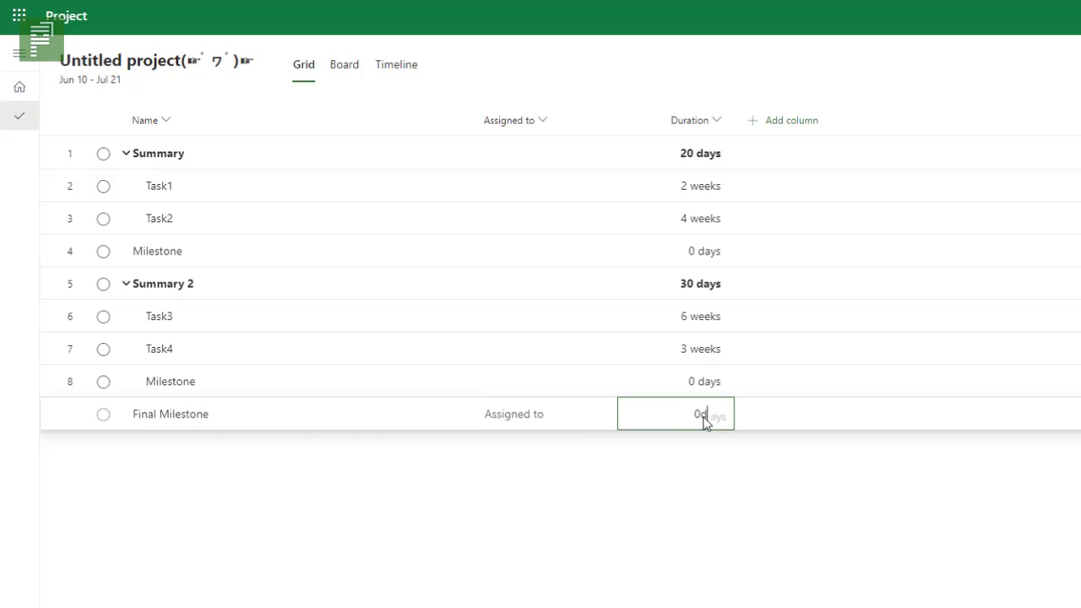
key(Return)
Promote Final Milestone out of Summary 2 to the top level of the outline.
click(270, 419)
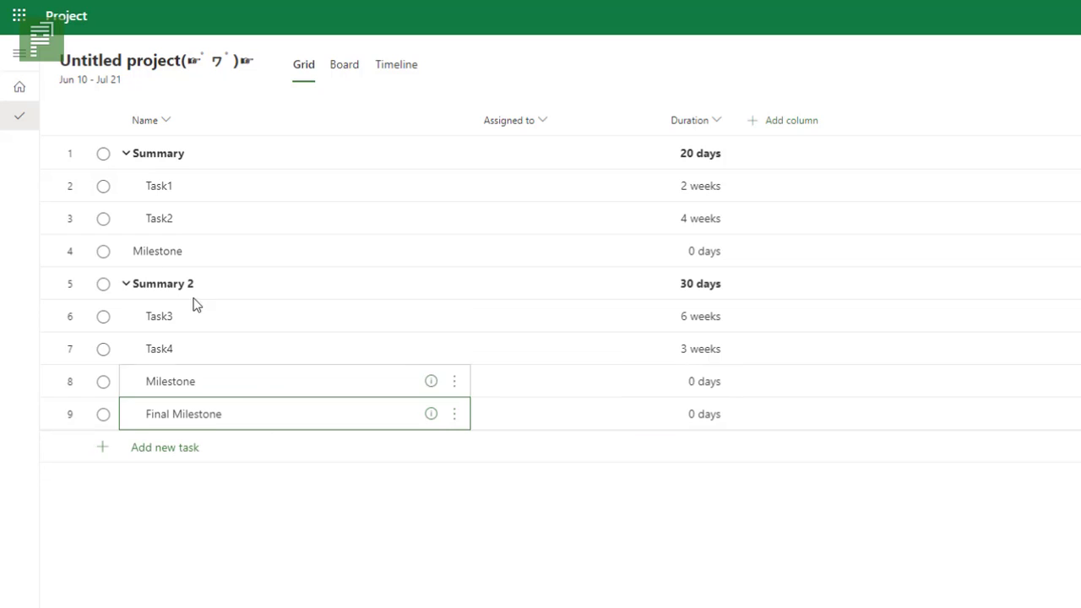
right_click(208, 422)
click(253, 496)
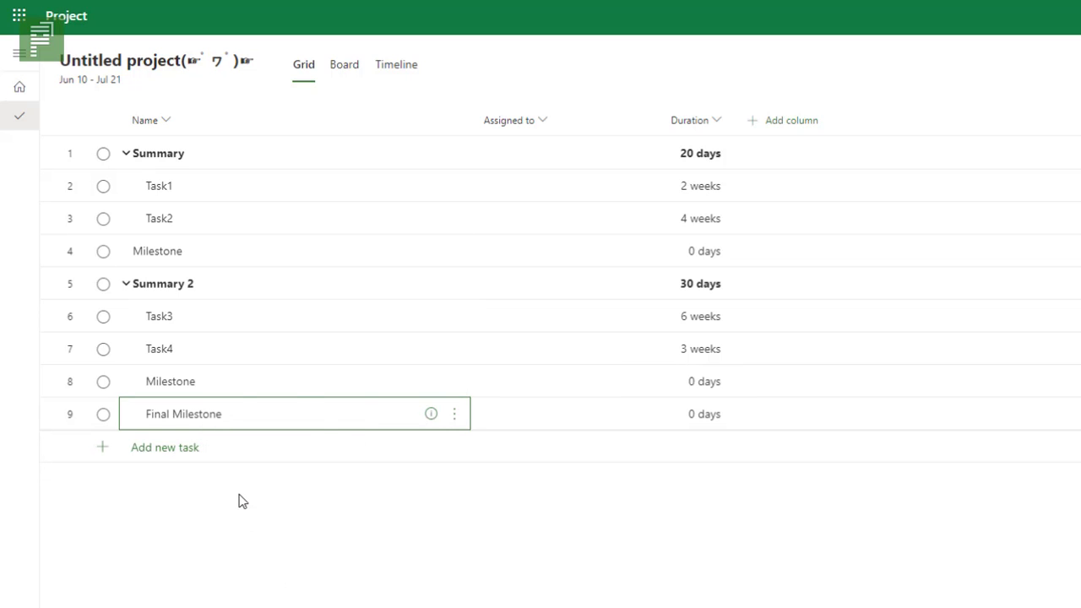
Collapse the Summary and Summary 2 groups to see which tasks belong to each.
click(126, 154)
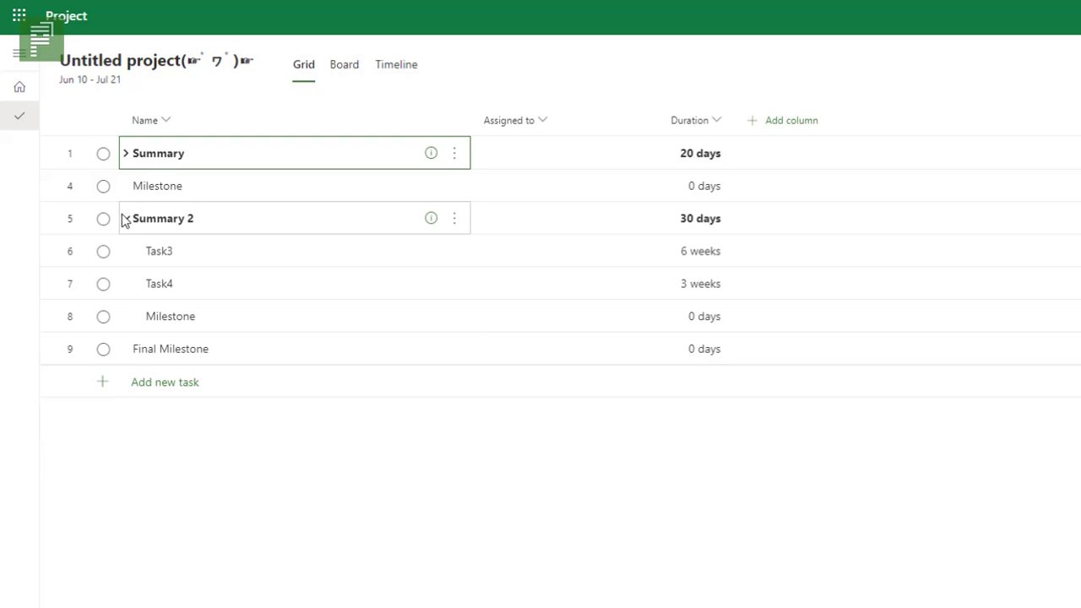
click(121, 218)
click(131, 219)
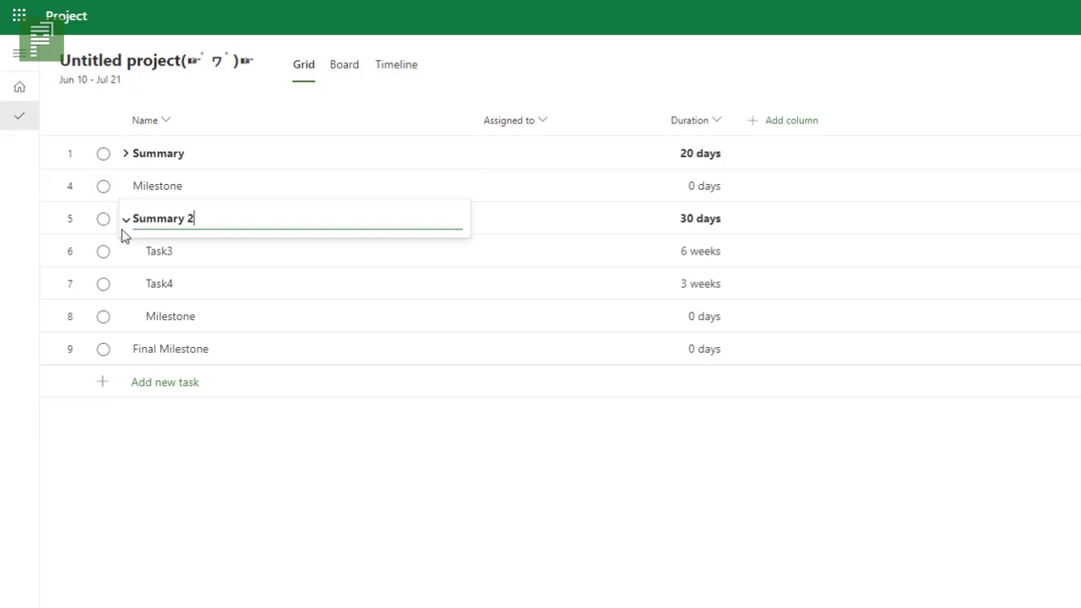
click(146, 300)
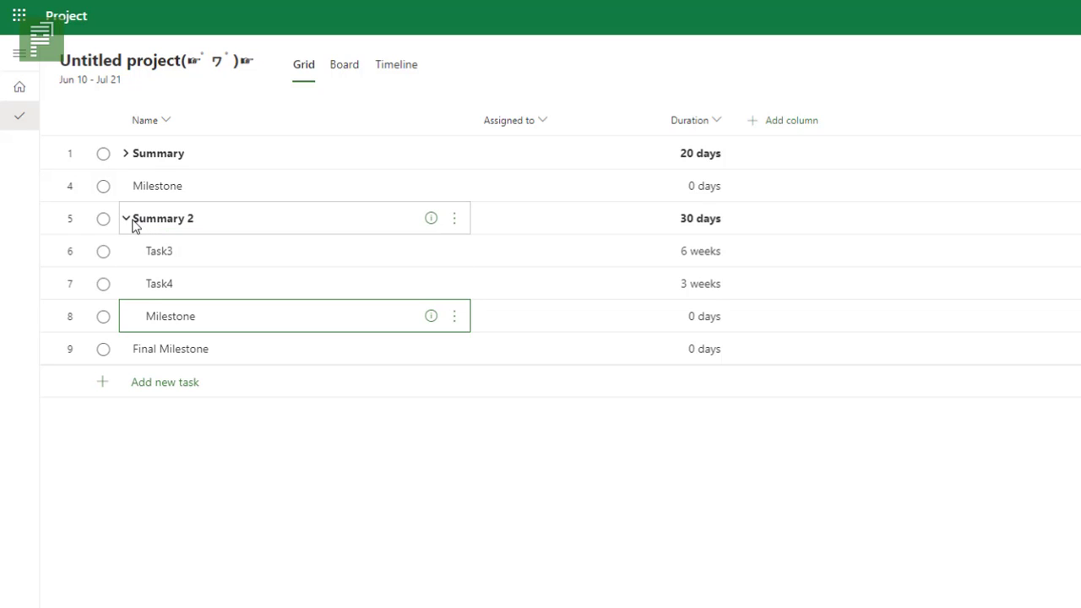
click(125, 224)
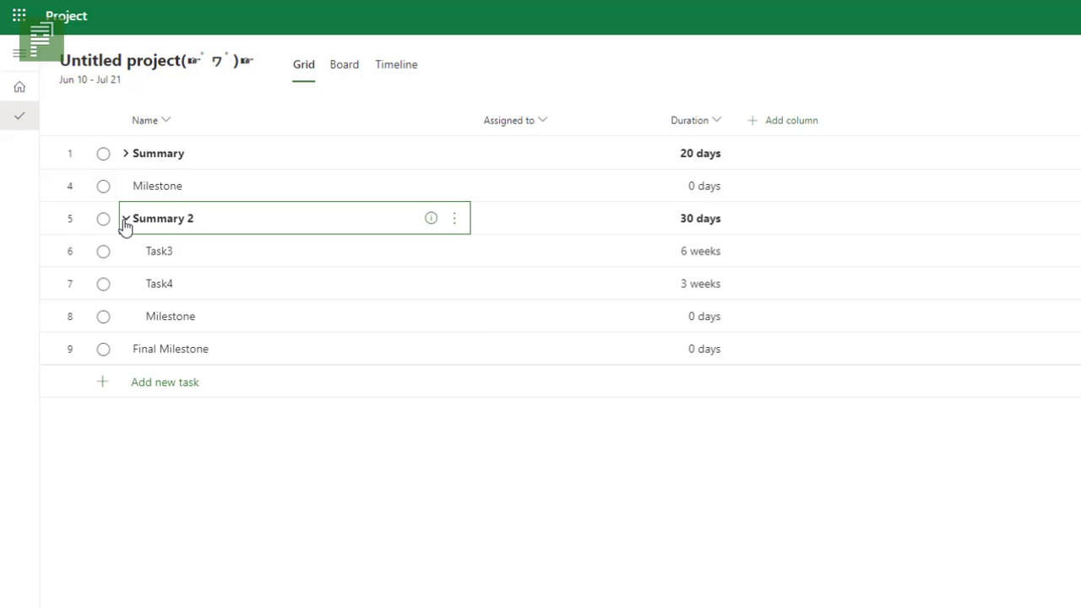
click(125, 224)
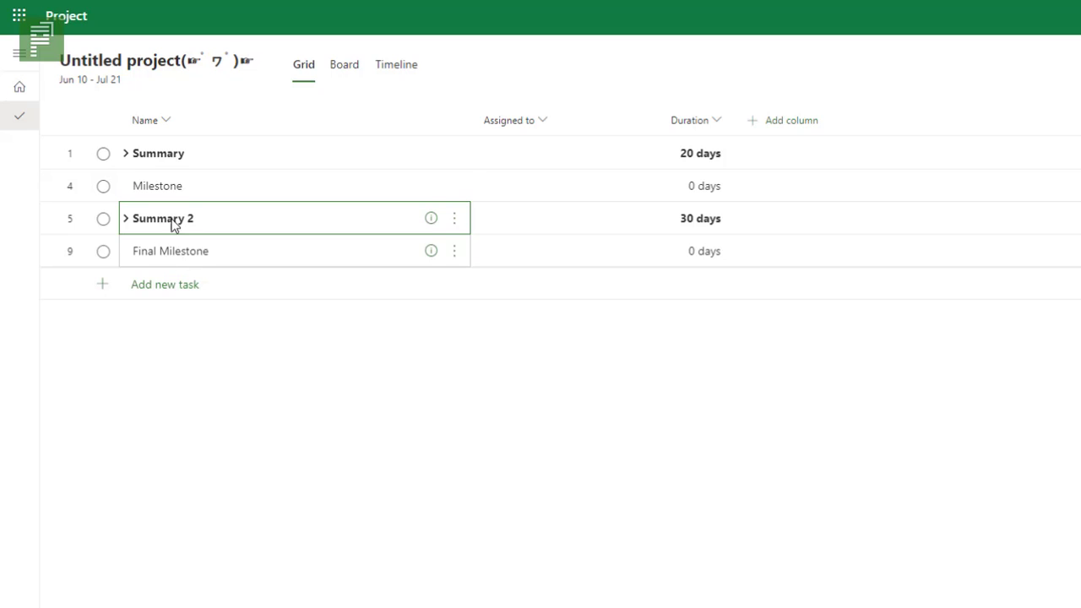
Expand Summary and make the Milestone below Task2 a subtask of it.
click(126, 159)
click(125, 159)
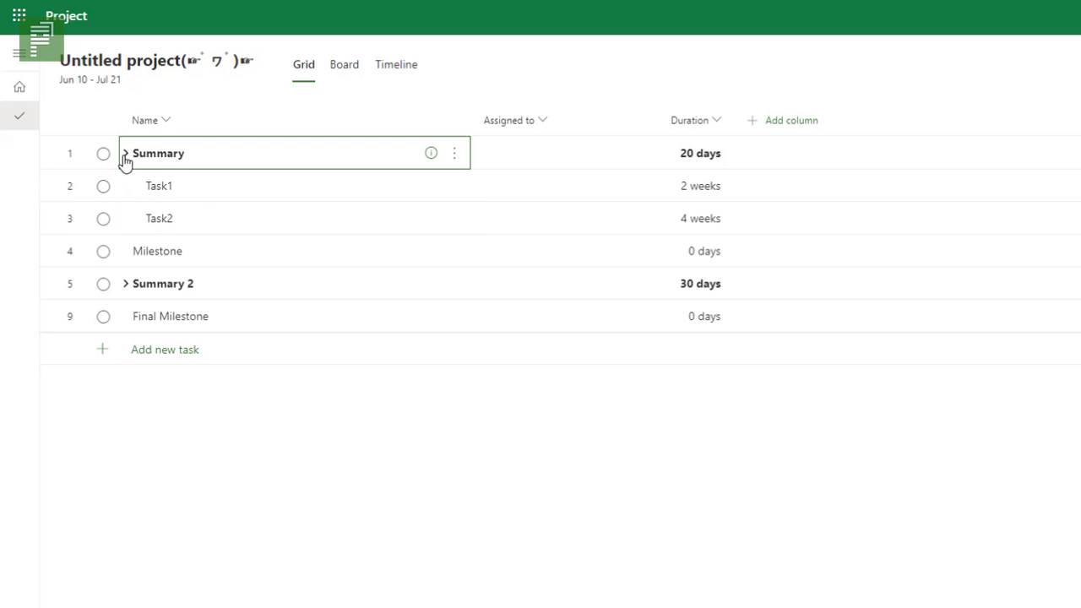
click(139, 254)
right_click(186, 254)
click(234, 297)
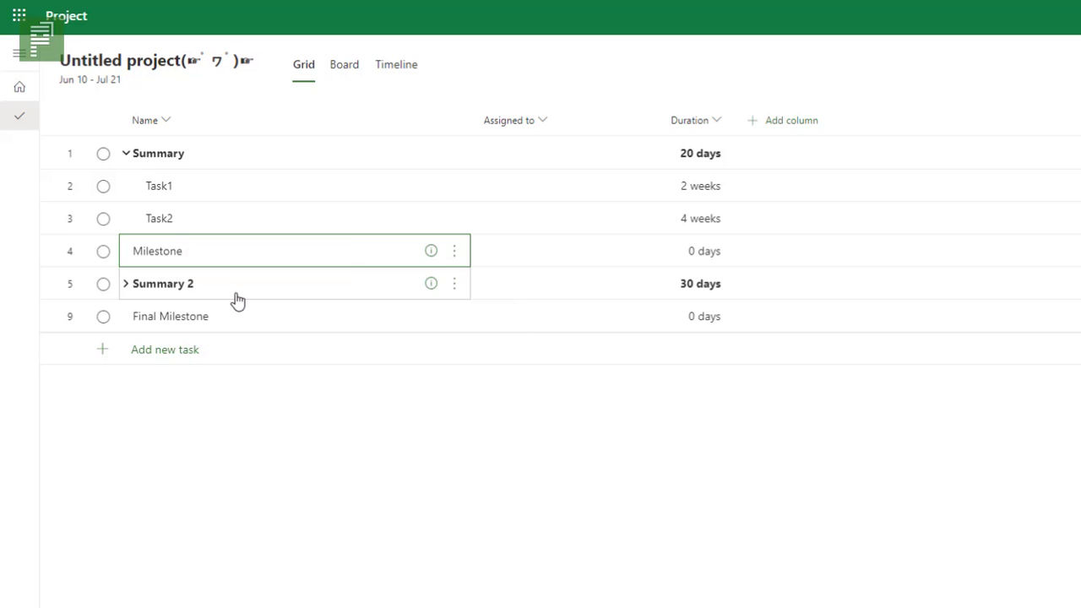
Collapse and re-expand Summary to check that the Milestone is grouped under it.
click(127, 161)
click(127, 160)
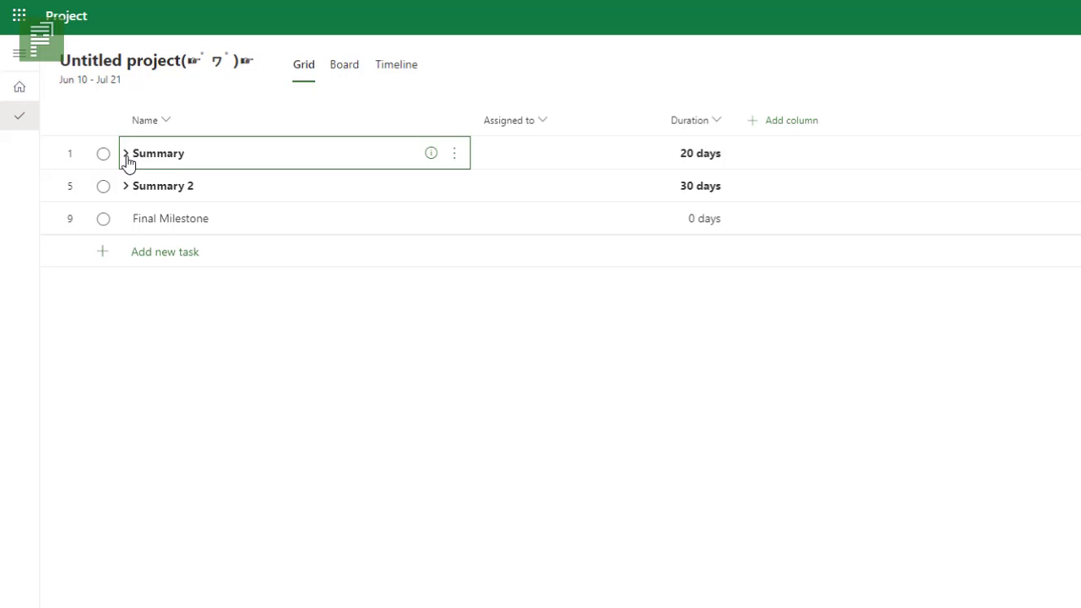
click(127, 156)
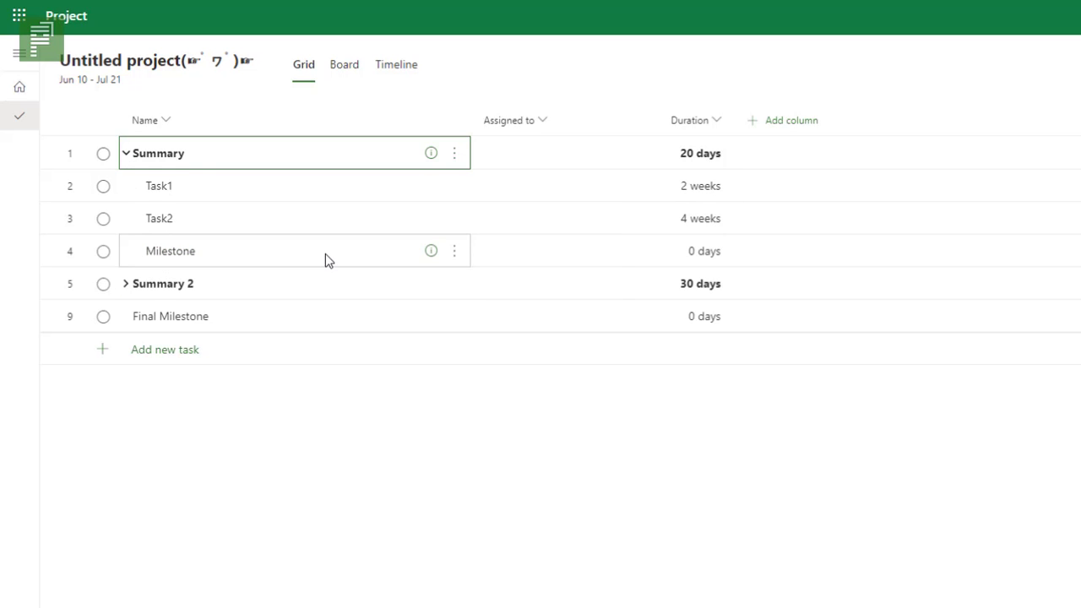
Assign the team member to Task1 by searching for their first name.
click(505, 191)
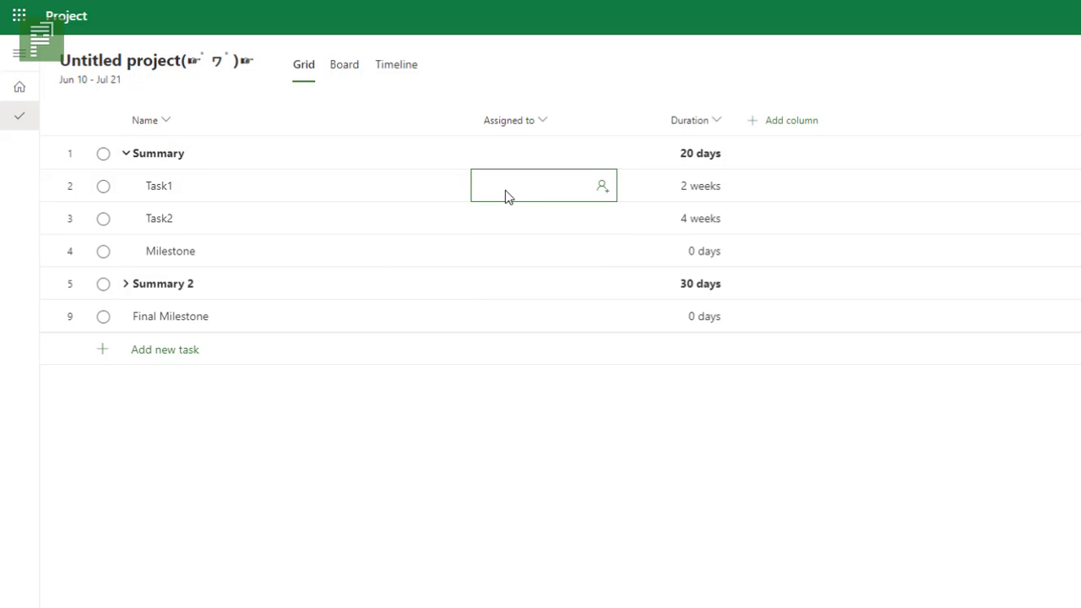
click(527, 187)
text(Eri)
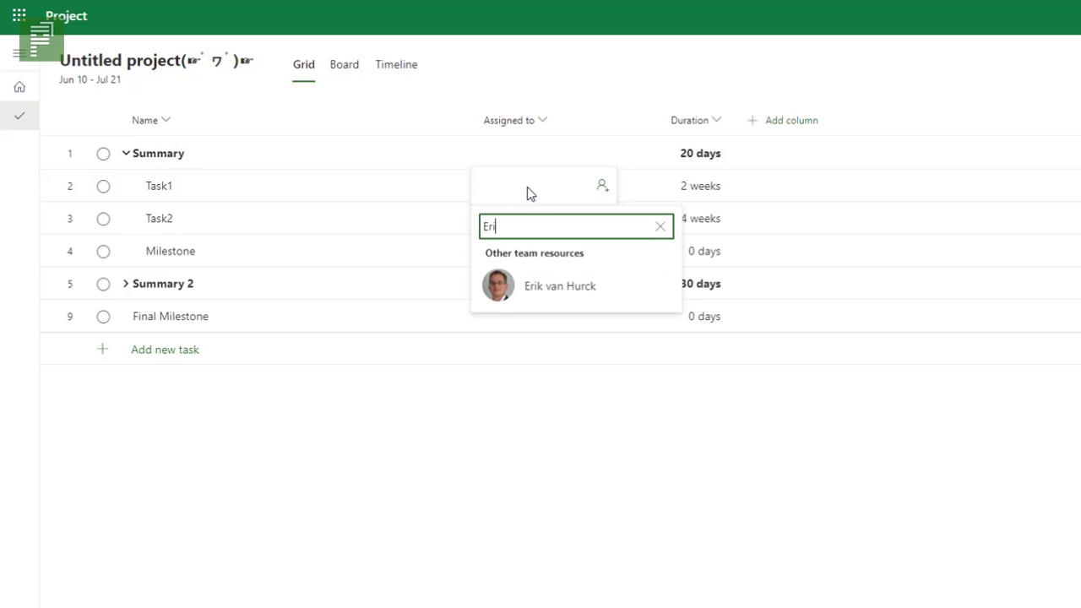
key(Down)
key(Return)
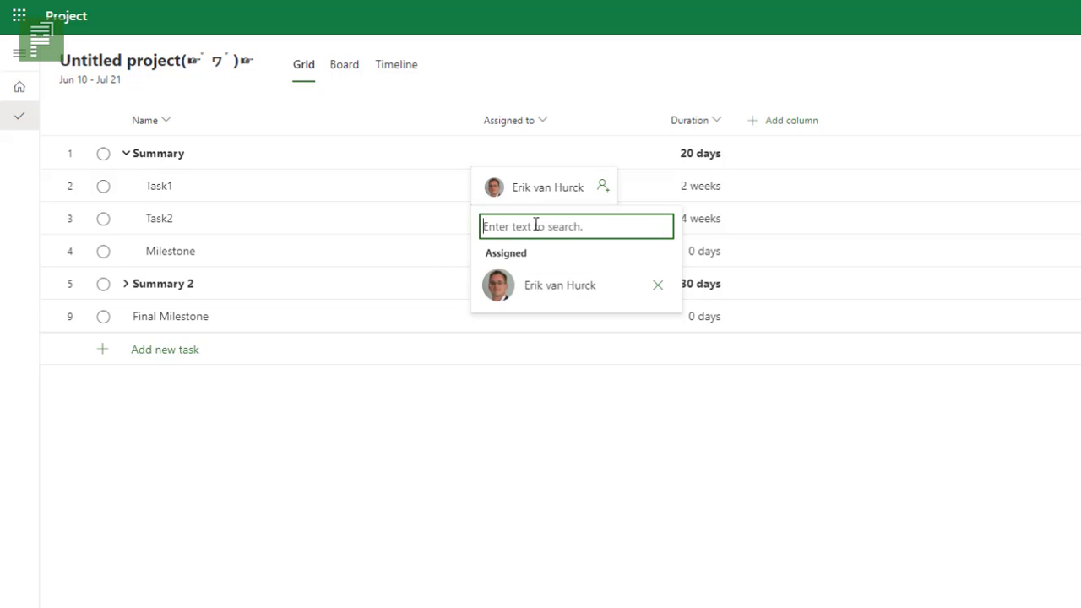
click(380, 272)
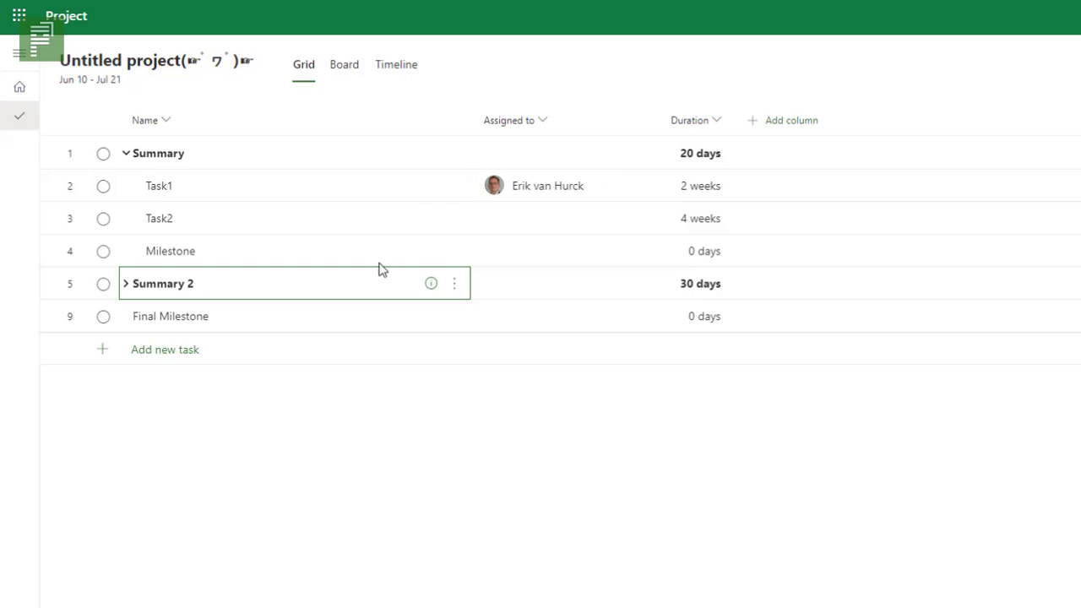
Assign the same team member to Task2 under Summary.
click(538, 231)
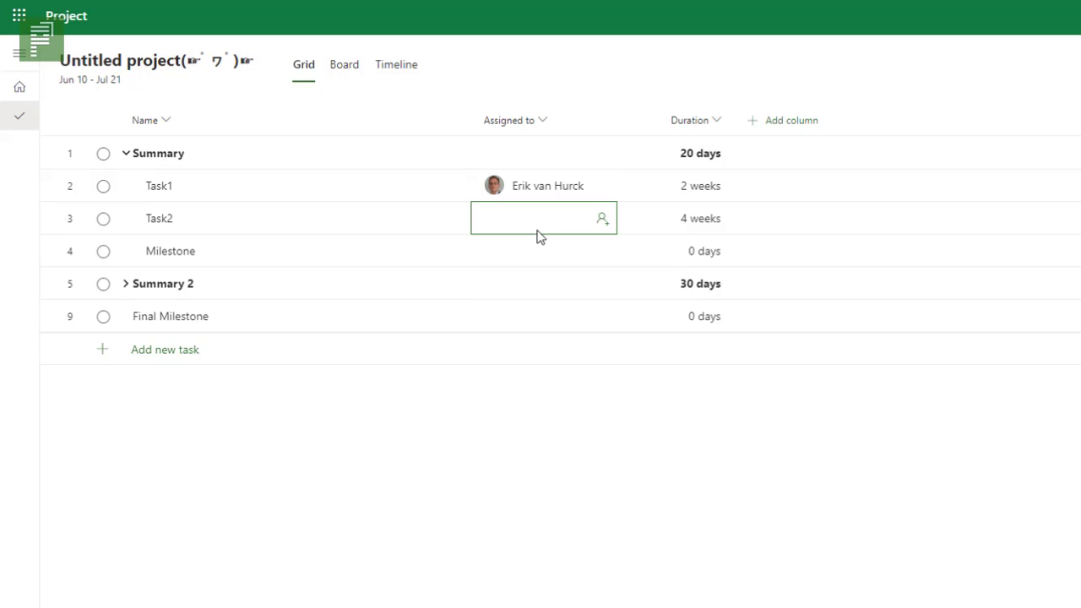
click(539, 235)
text(erik)
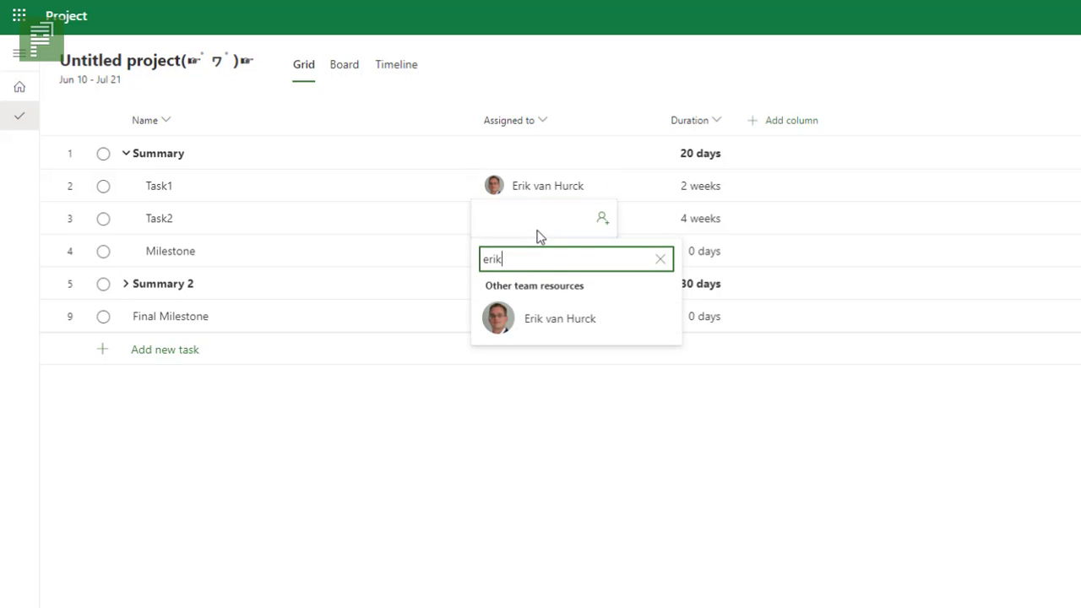
click(565, 314)
click(774, 241)
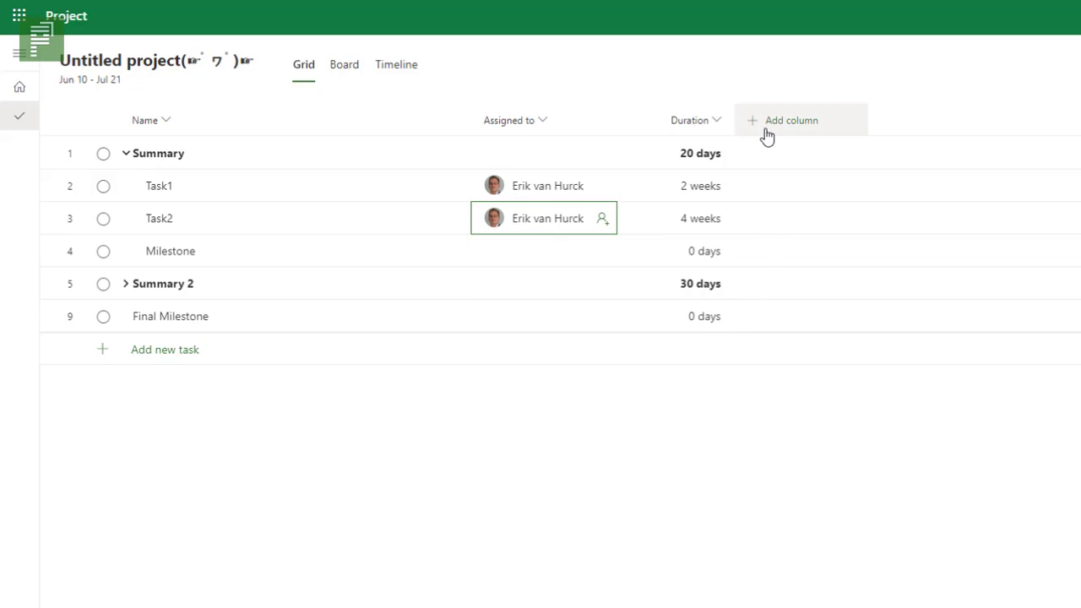
Add the Effort and Effort remaining columns to the grid.
click(767, 133)
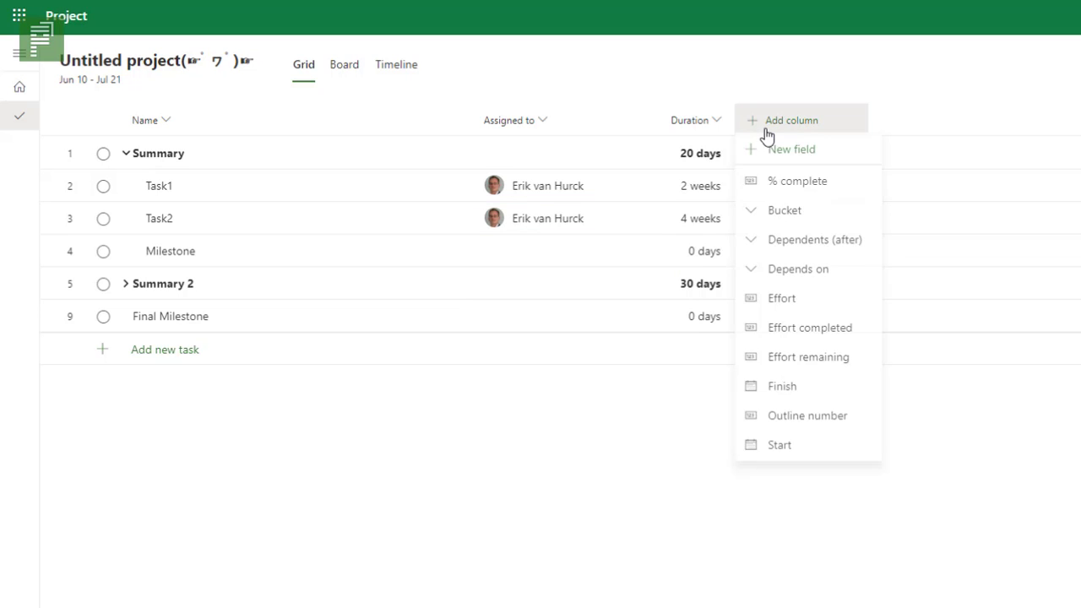
click(772, 306)
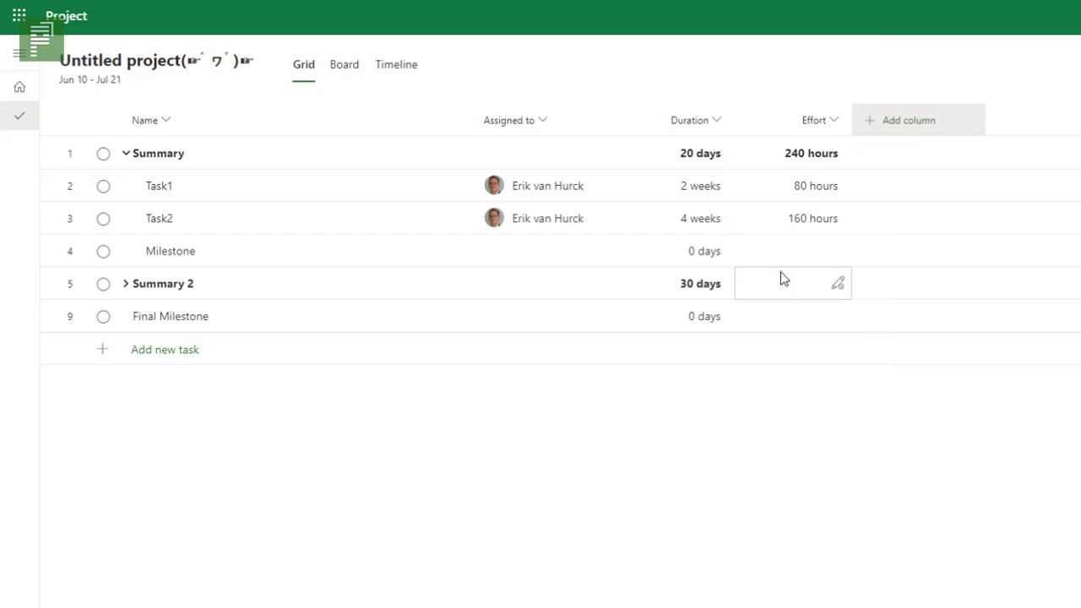
click(939, 127)
click(920, 334)
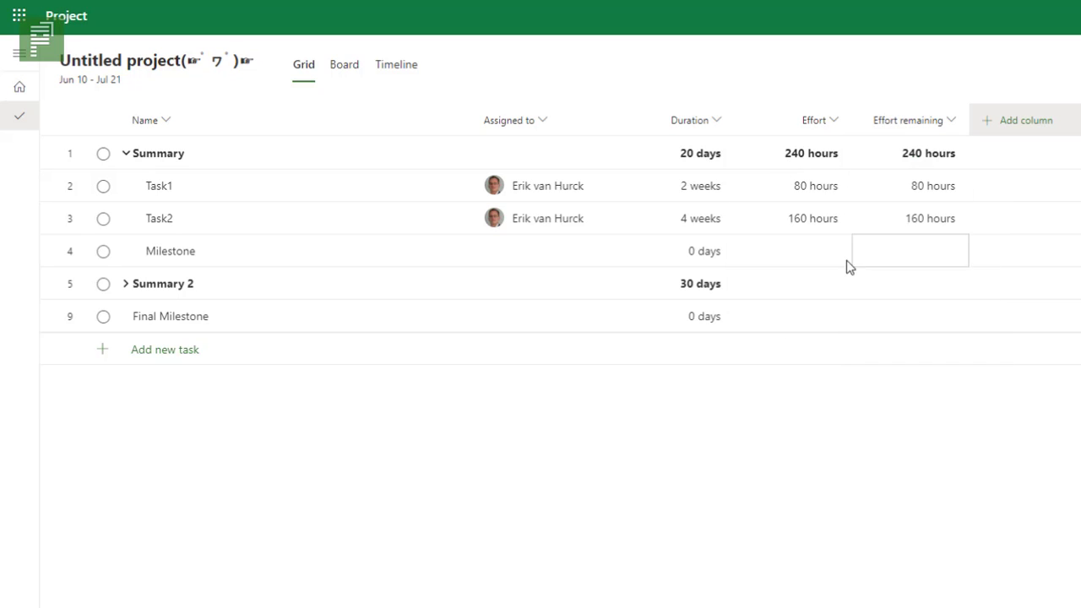
Set the effort of Task1 to 40 hours.
click(825, 192)
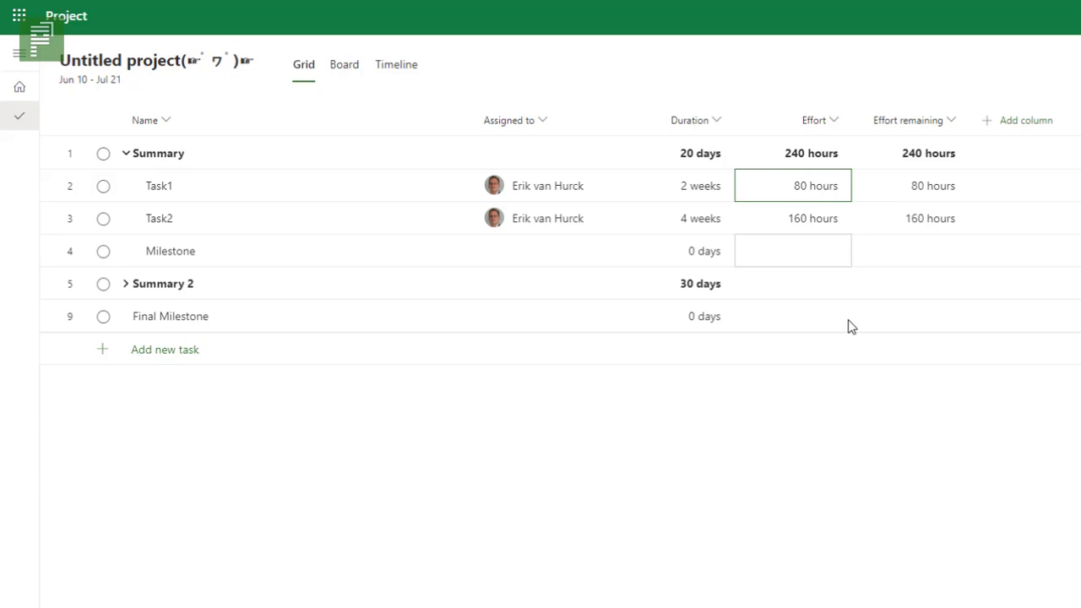
text(40)
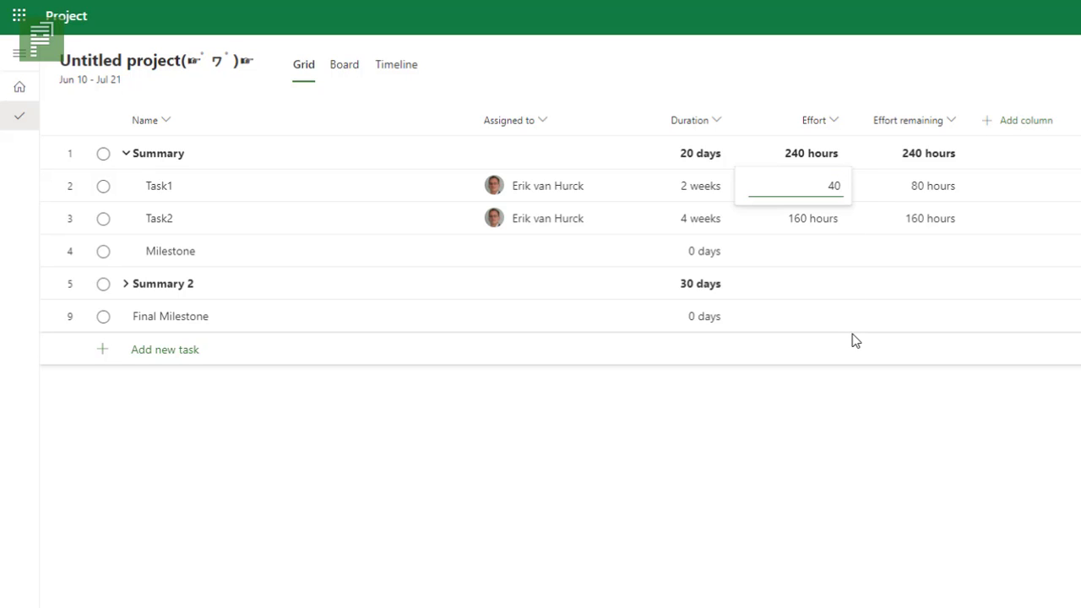
text(h)
key(Return)
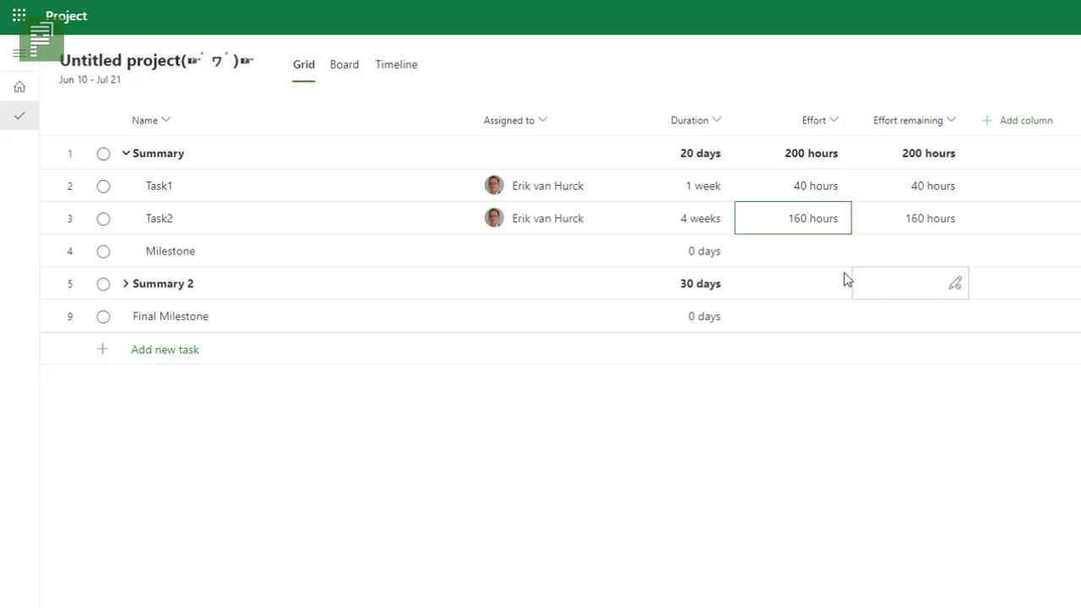
Set the duration of Task1 to 2 weeks.
click(687, 194)
text(2w)
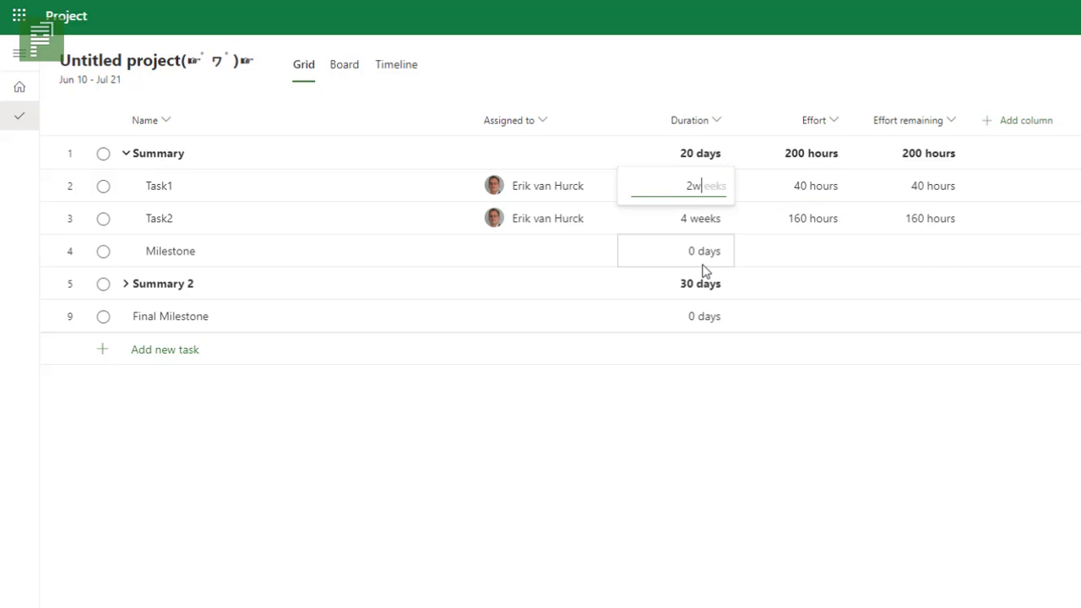
key(Return)
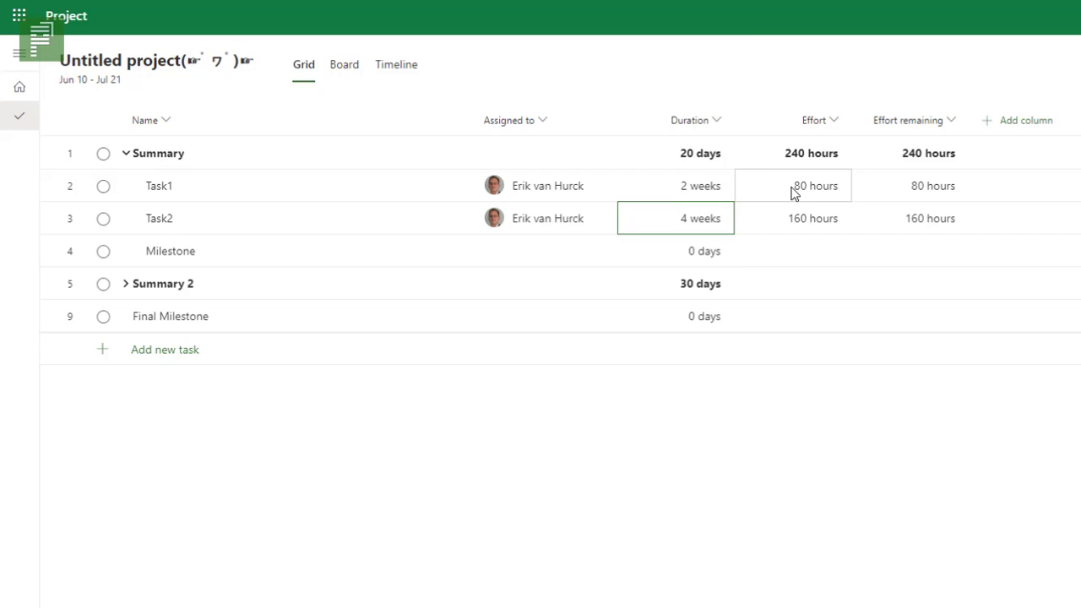
Remove the assigned team member from Task1.
click(773, 191)
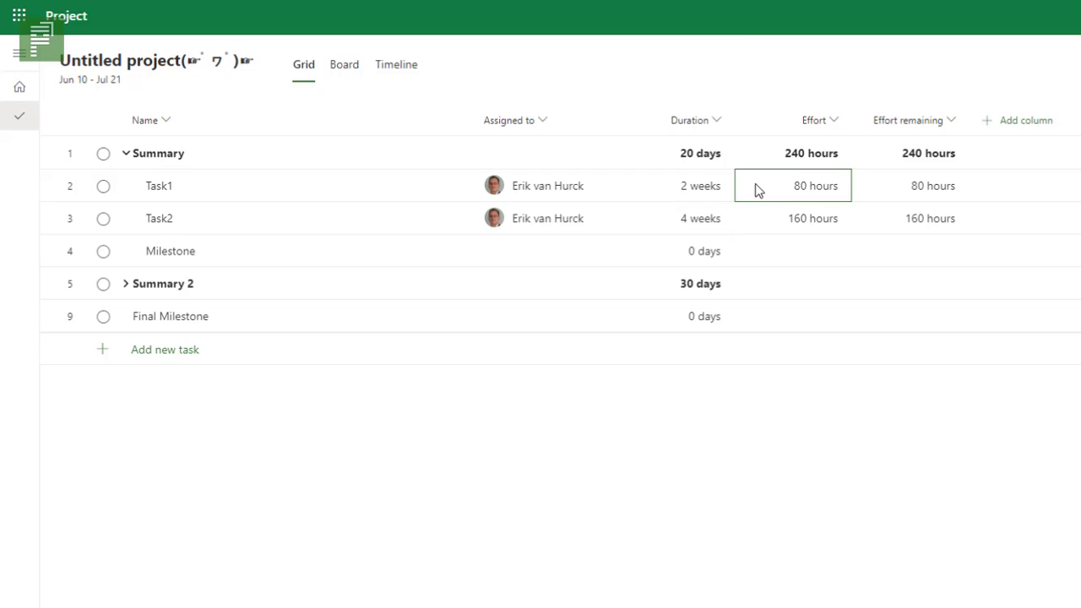
click(541, 196)
right_click(540, 196)
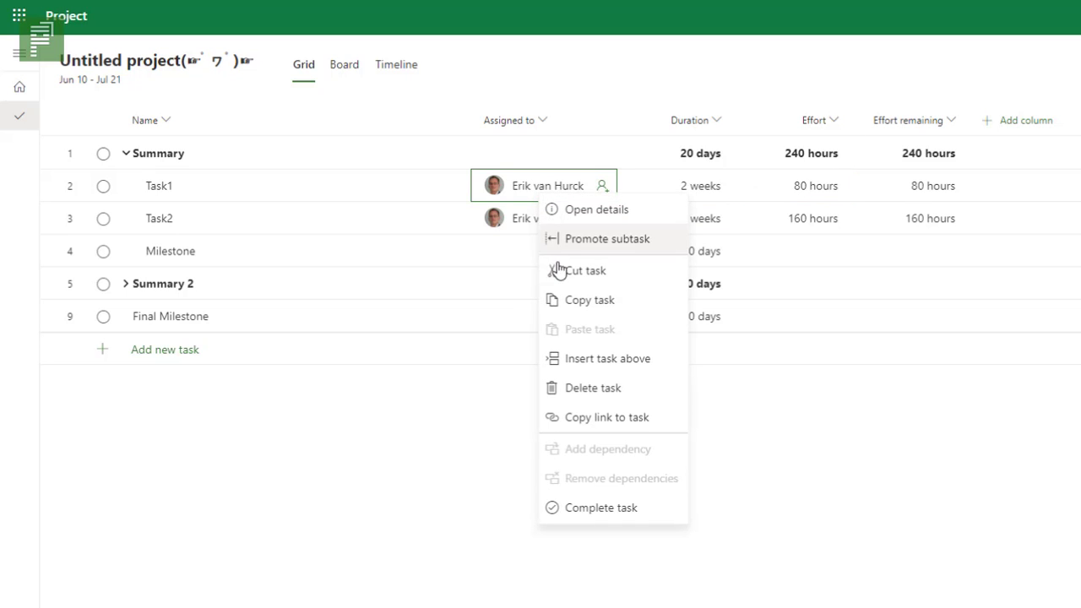
click(503, 181)
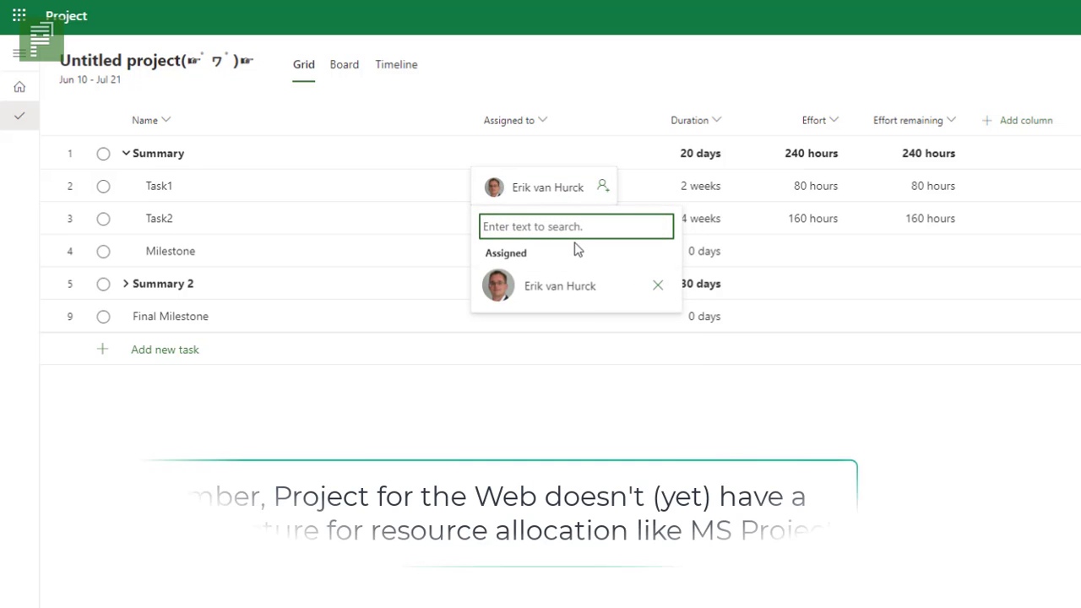
click(653, 288)
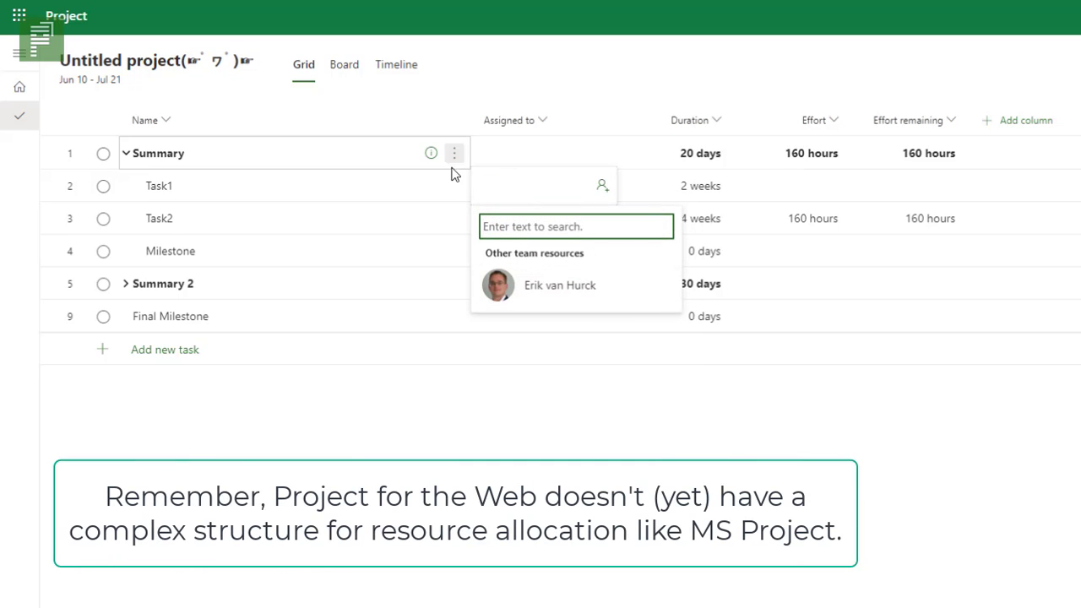
click(417, 221)
Set the effort of the unassigned Task1 to 24 hours.
click(794, 191)
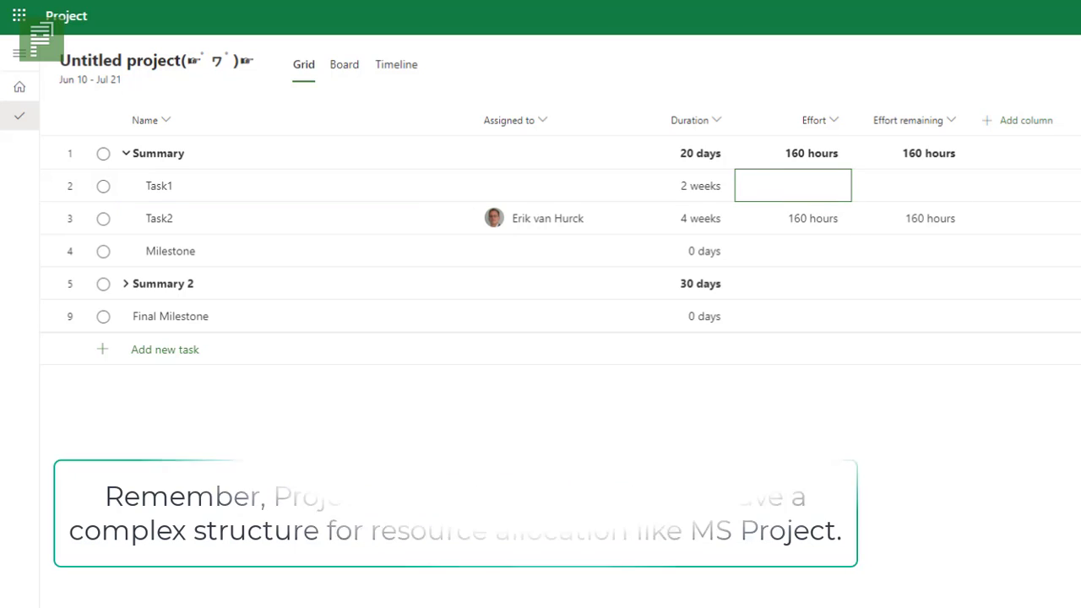
text(24)
key(Return)
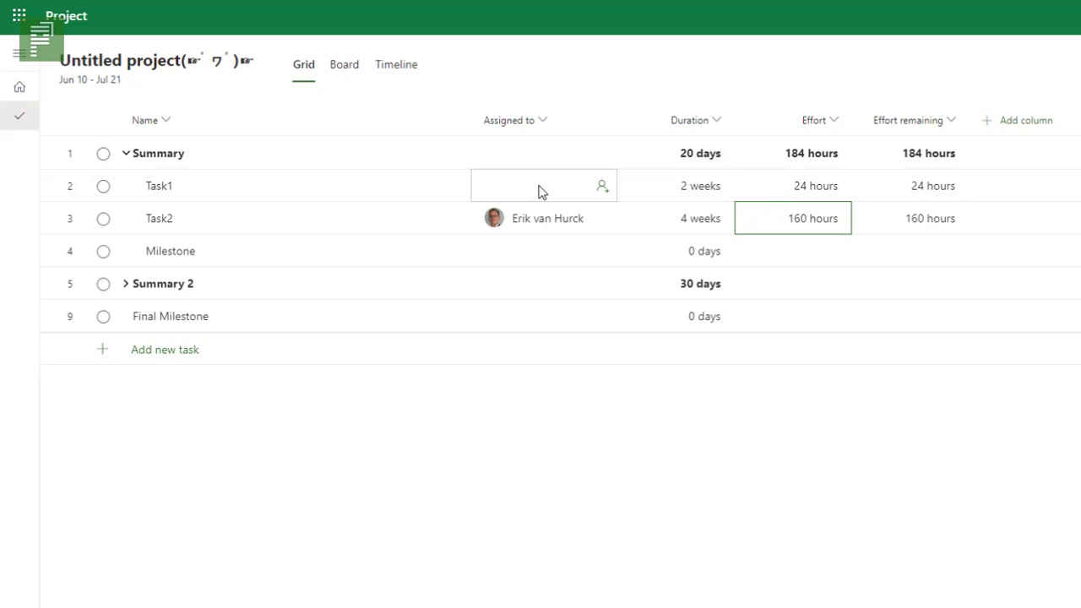
Assign the team member to Task1 again, keeping its effort and duration as entered.
click(541, 198)
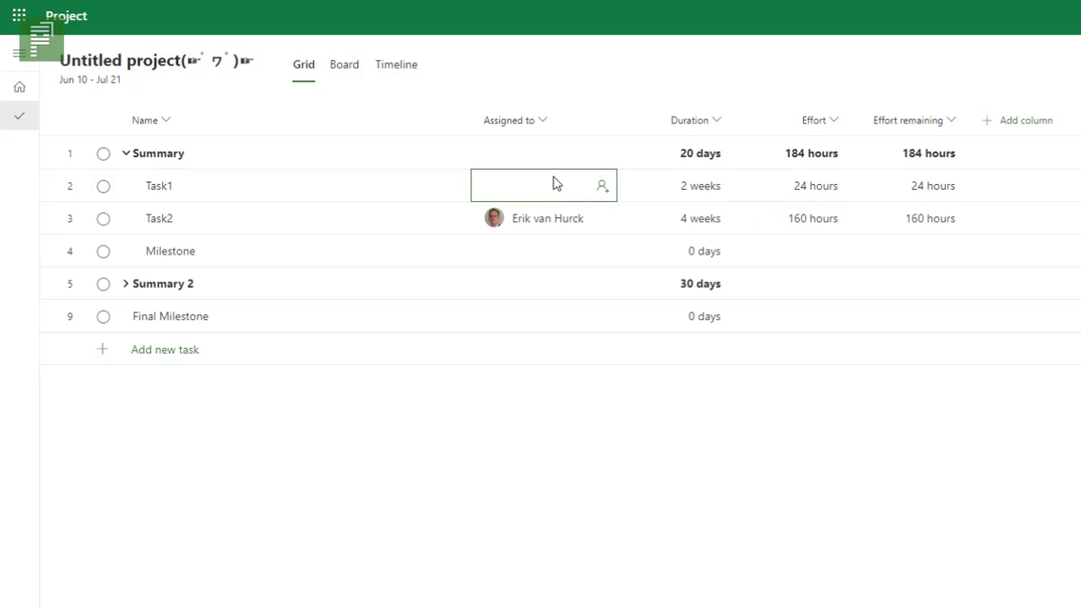
click(556, 183)
text(erik)
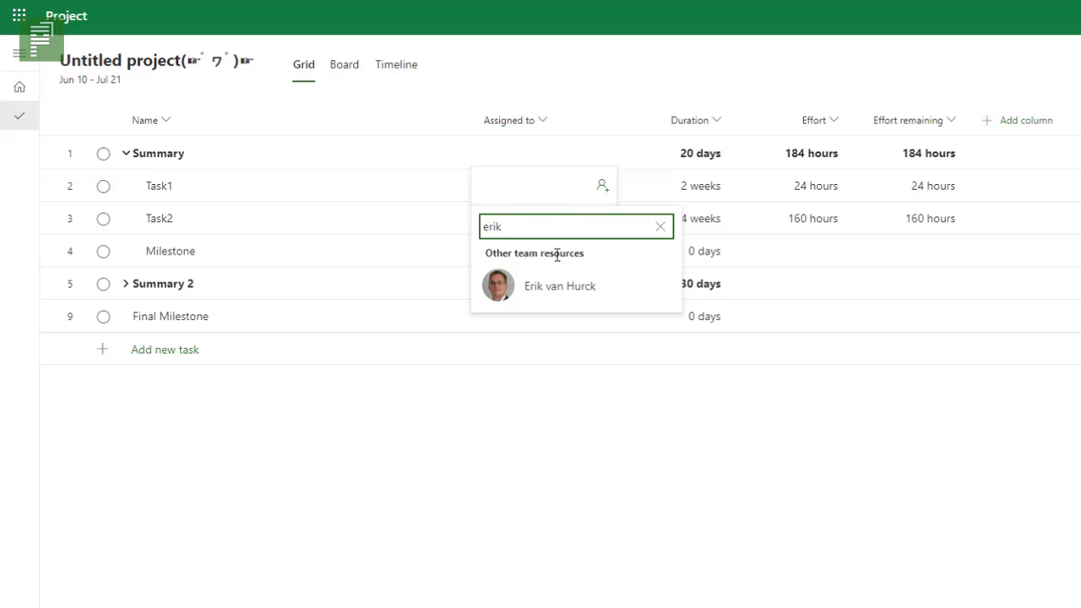
click(556, 292)
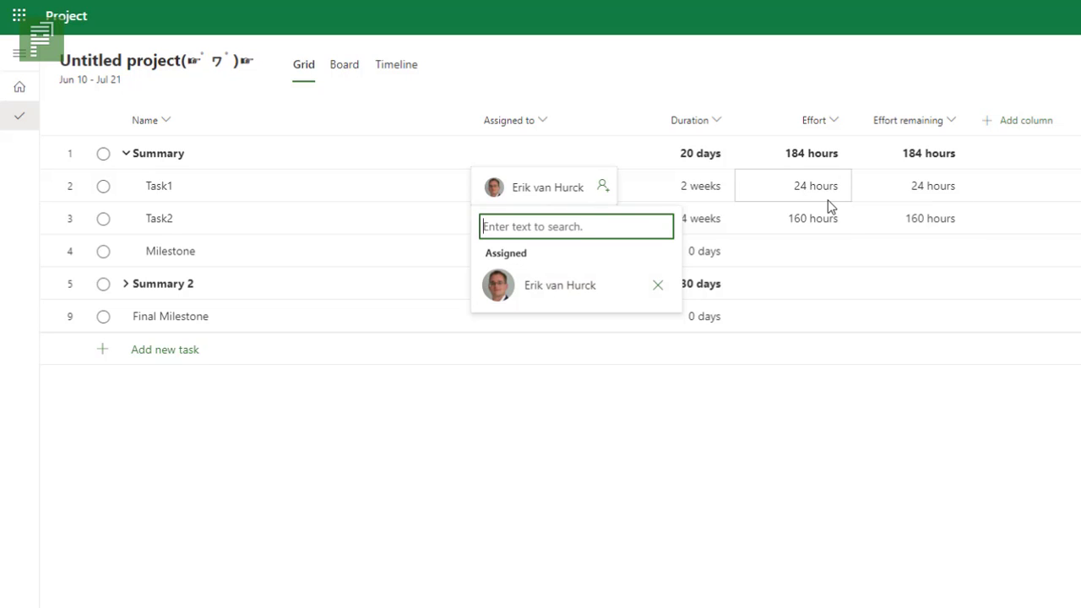
click(809, 218)
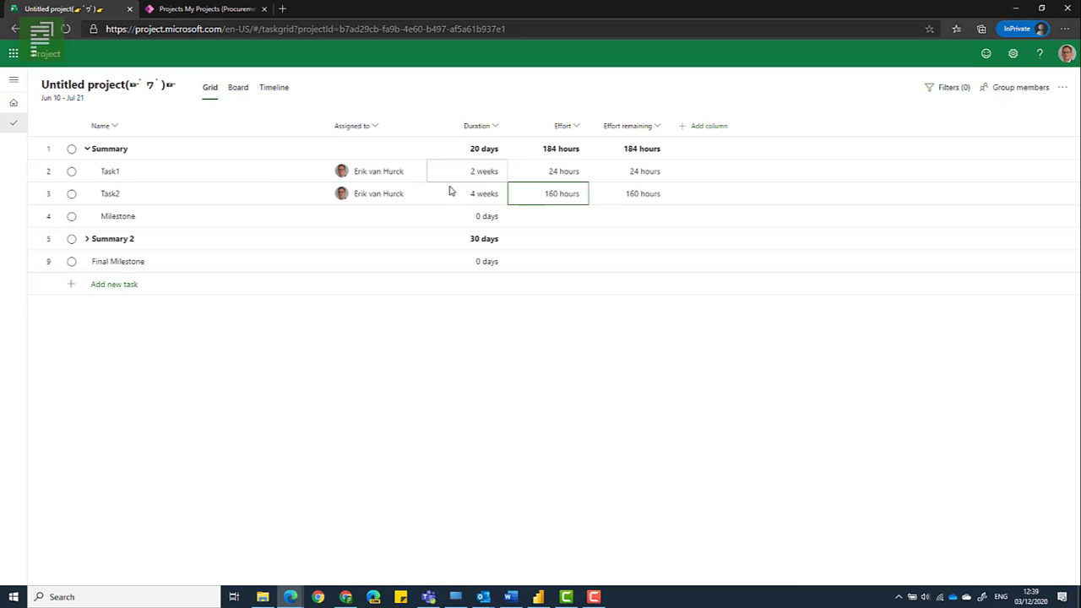
Assign a second team member to Task3 under Summary 2, creating a new group for the project.
click(88, 240)
click(380, 266)
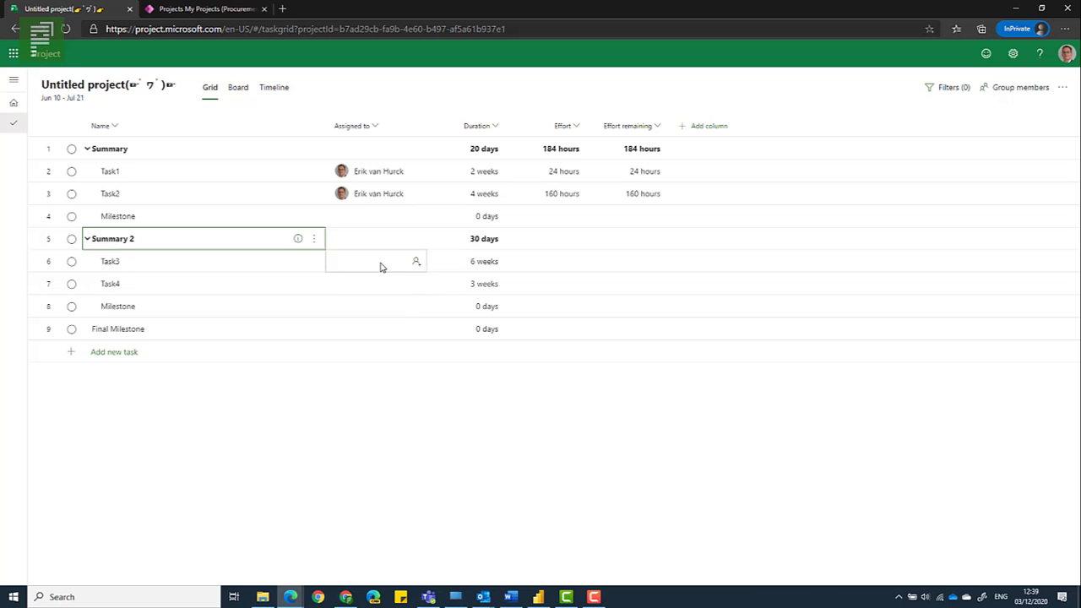
text(Mirjam)
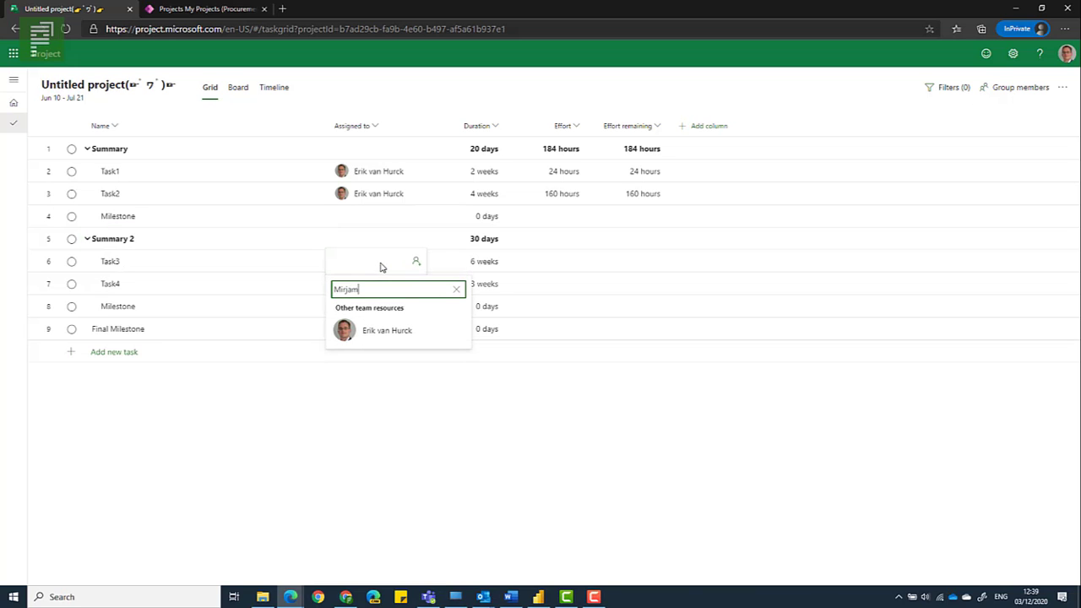
click(380, 327)
click(463, 310)
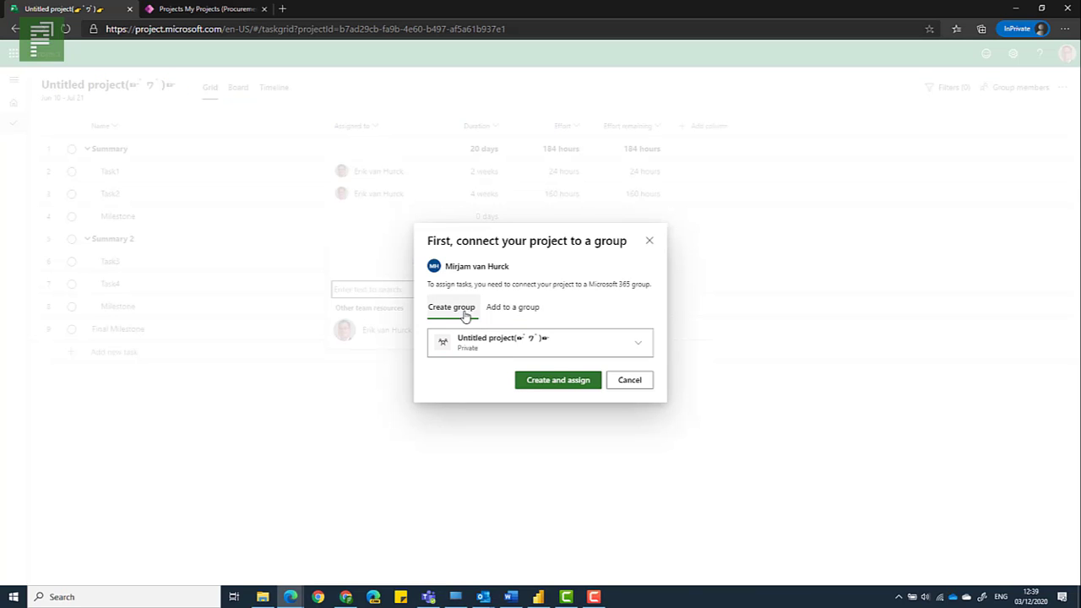
click(551, 384)
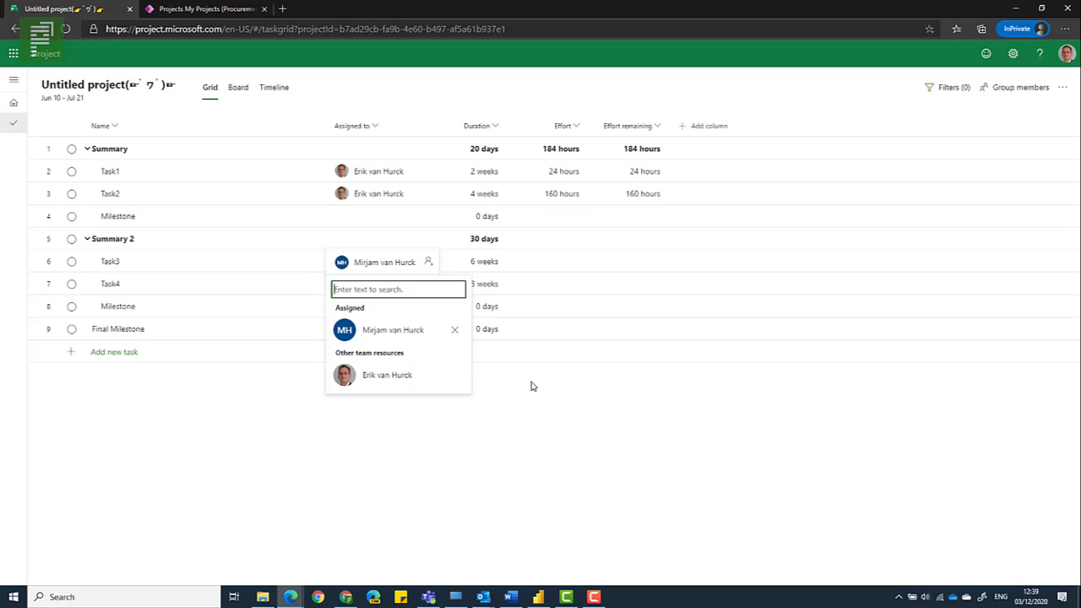
click(532, 386)
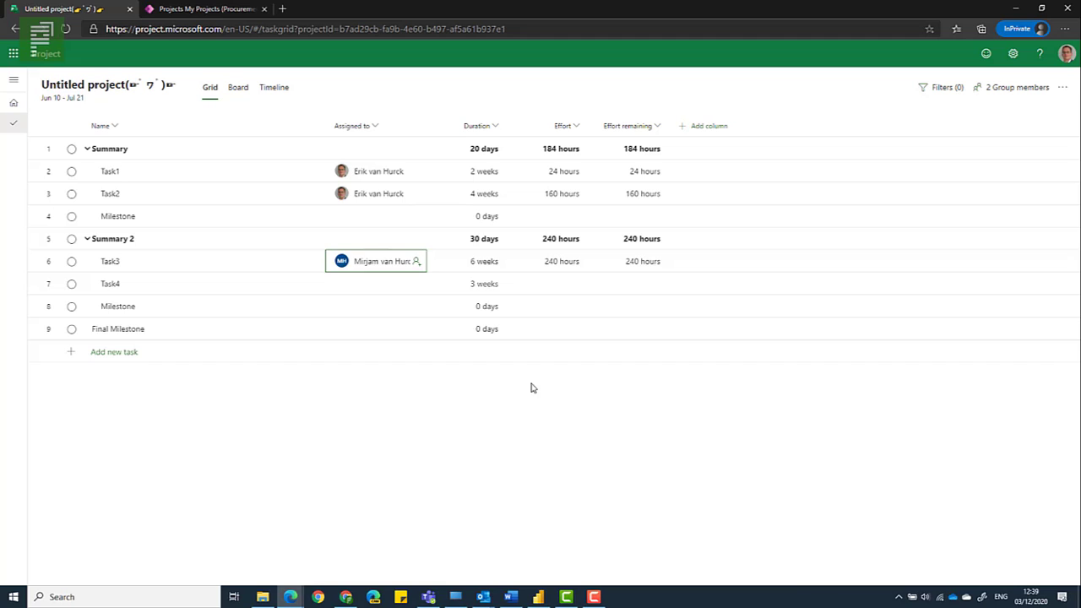
Assign Task3's team member to Task4 as well.
click(355, 285)
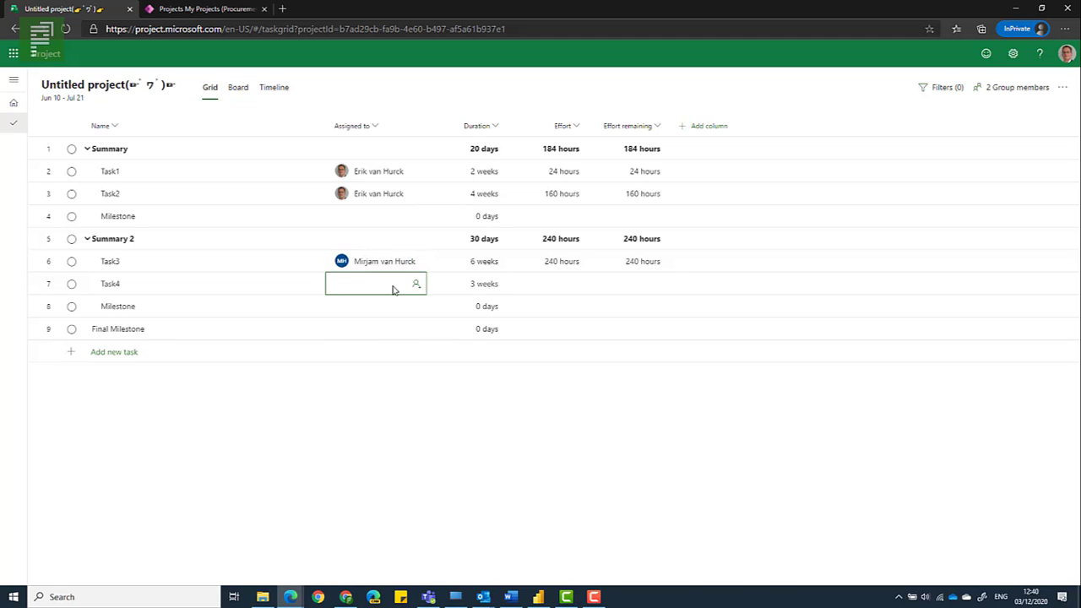
text(Mir)
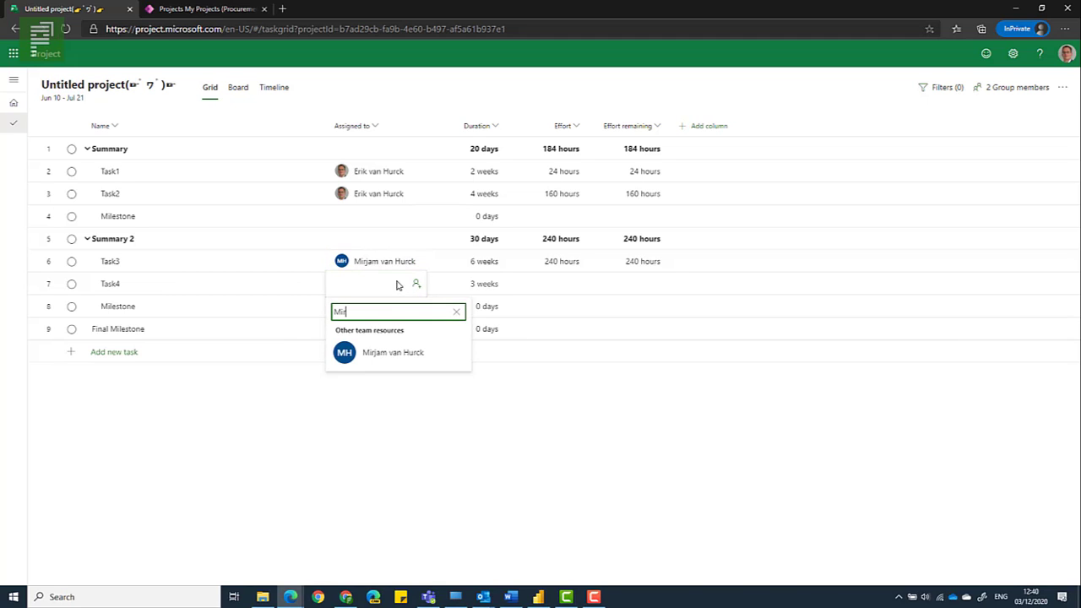
click(392, 355)
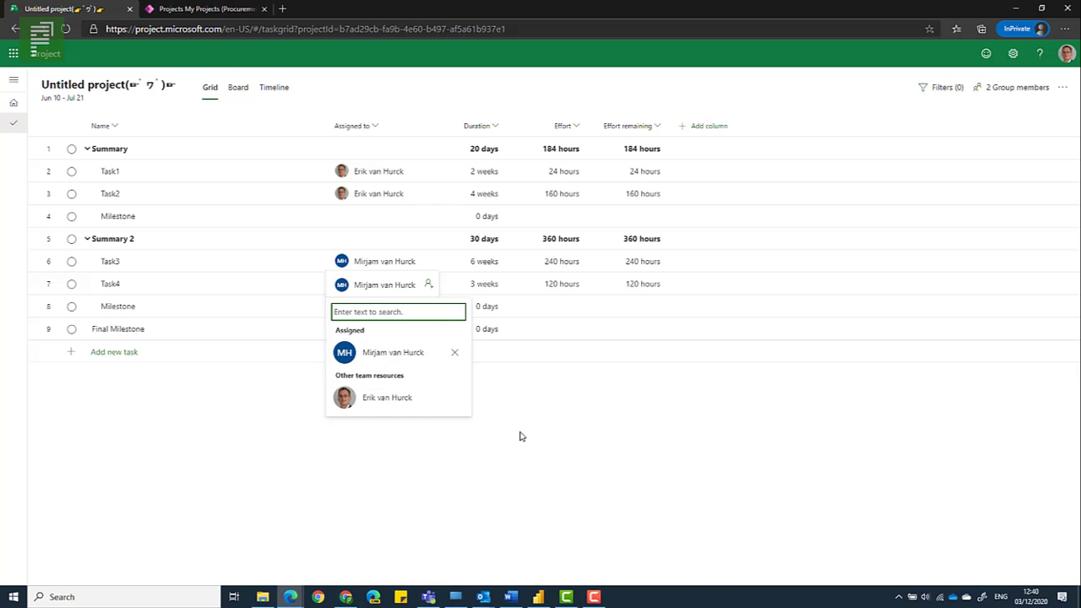
key(Escape)
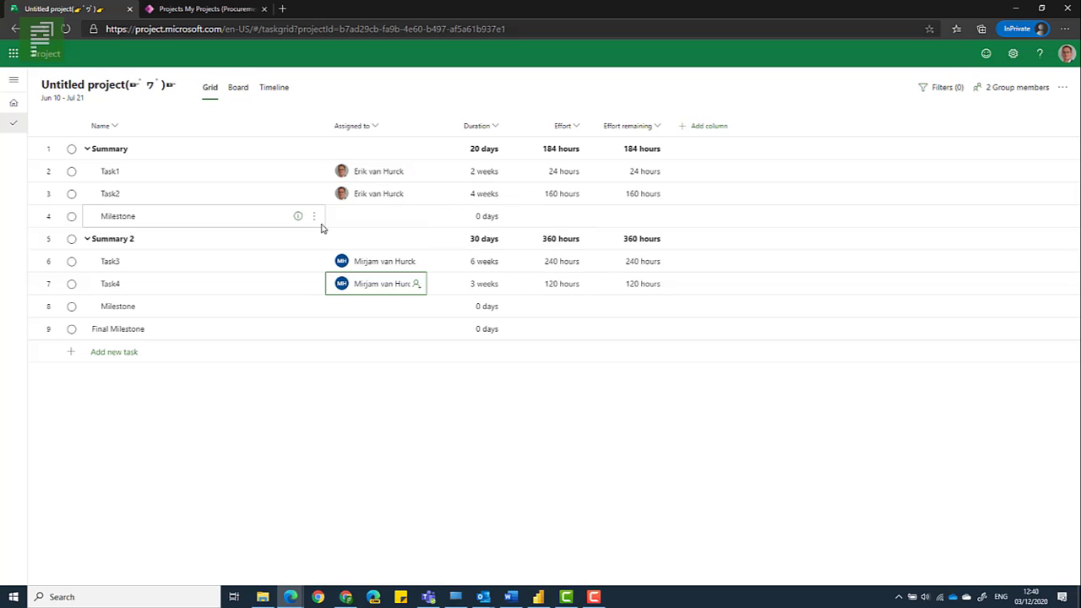
Add the Effort completed column and set it to 24 hours for Task1 and 100 hours for Task2.
click(688, 133)
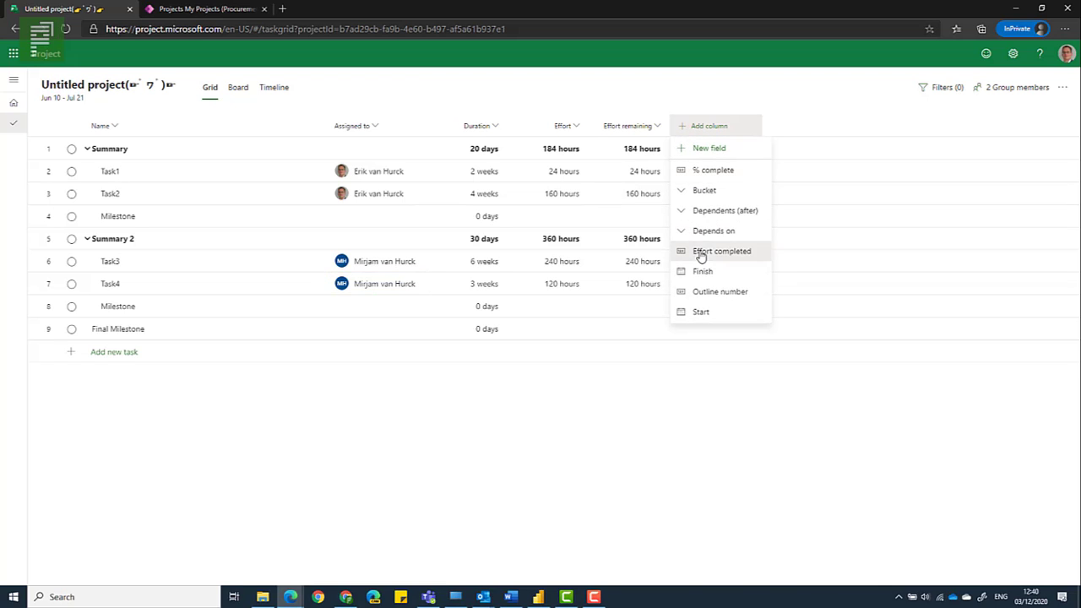
click(702, 252)
click(711, 174)
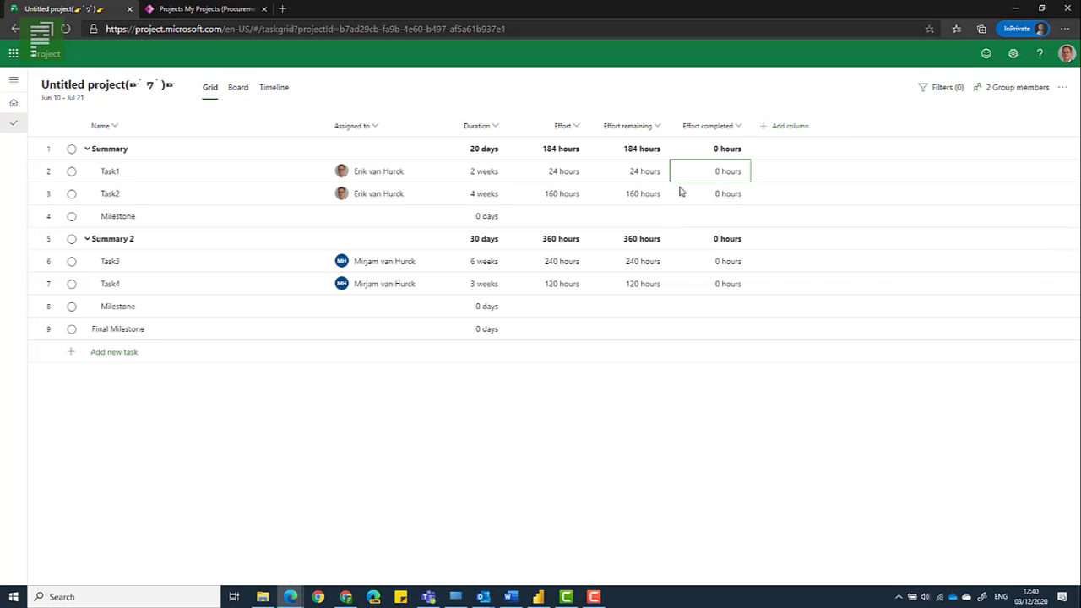
text(24)
key(Return)
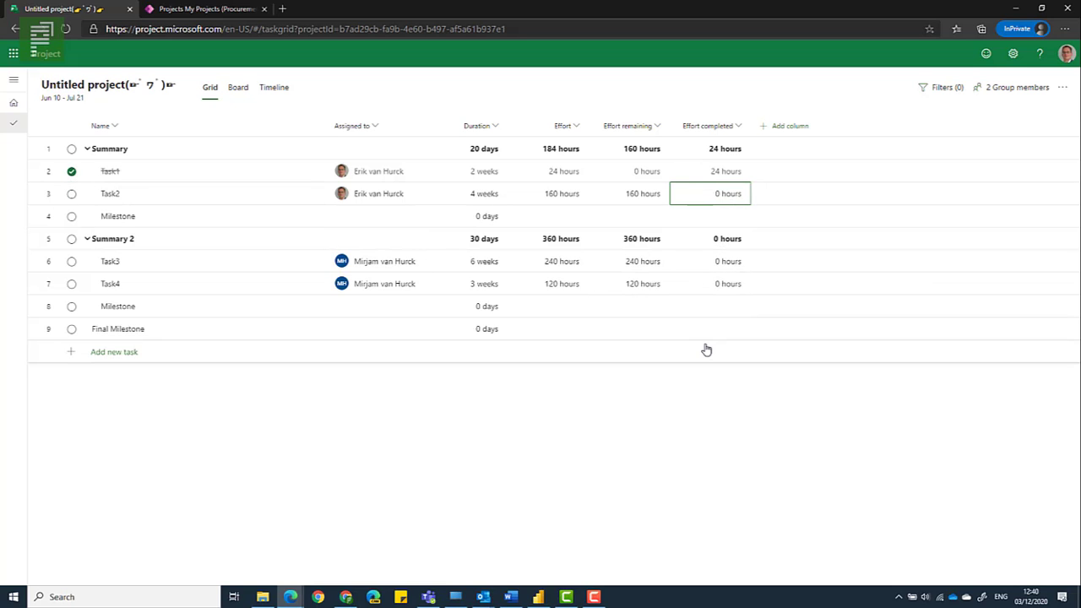
text(100)
key(Return)
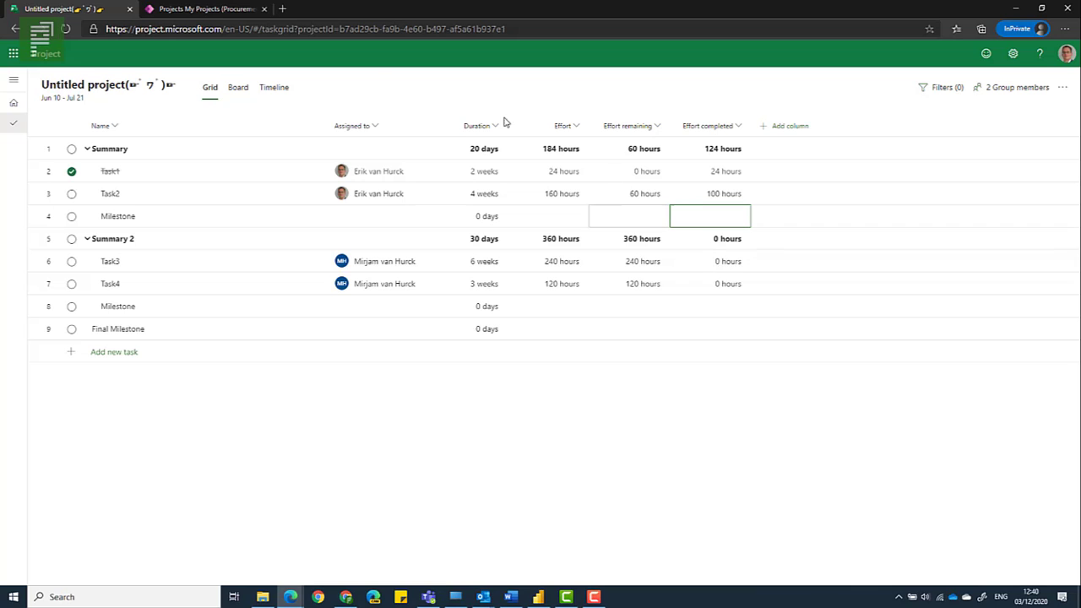
Add two buckets named "Doing now" and "Future work" to the project board.
click(236, 90)
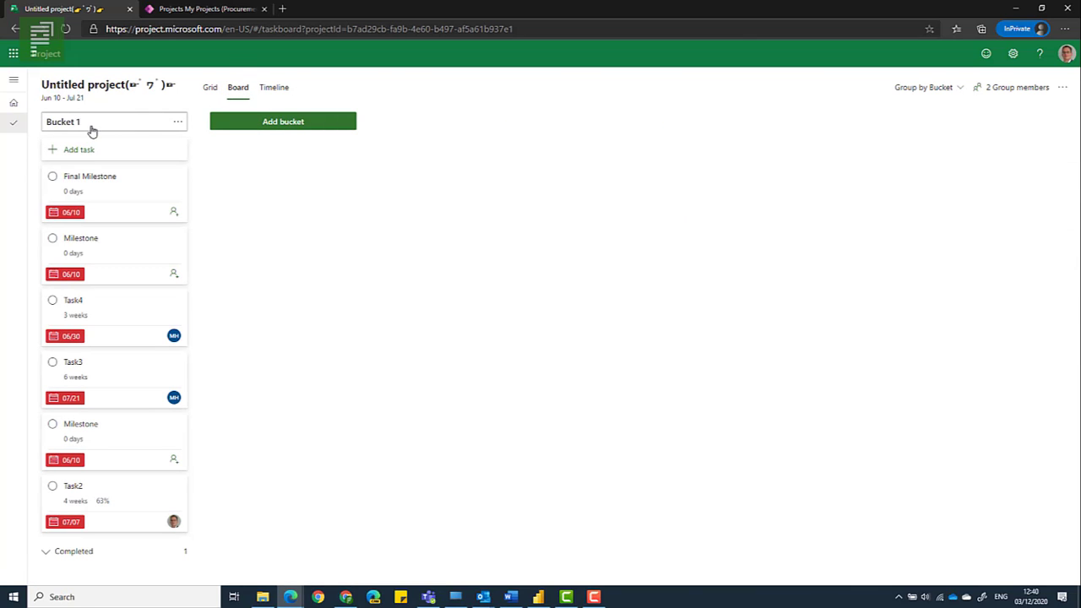
click(92, 126)
click(104, 122)
click(225, 126)
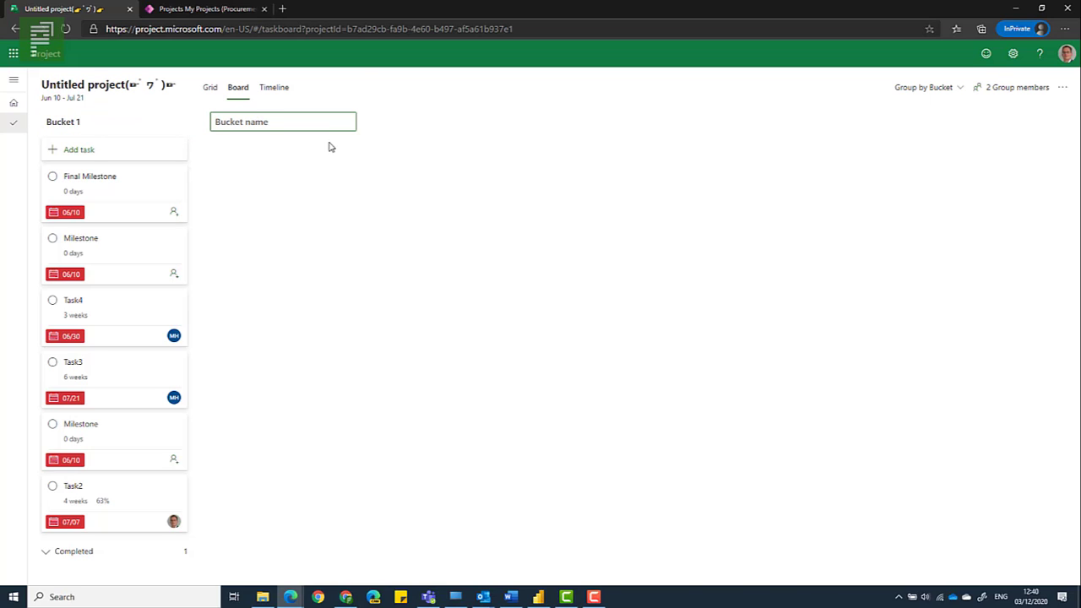
text(Doing now)
key(Return)
click(437, 128)
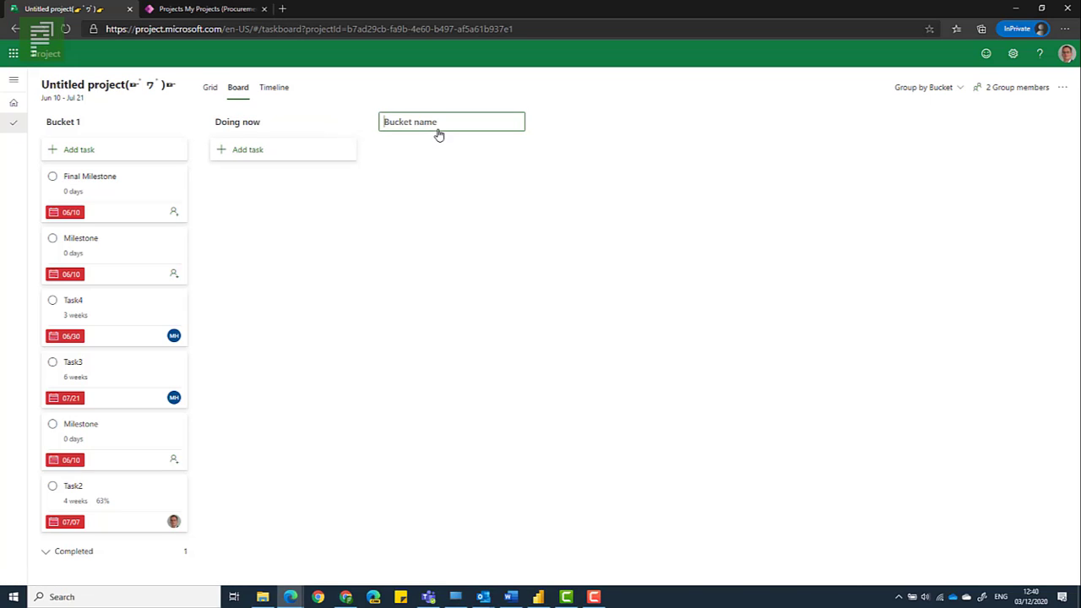
text(Future work)
key(Return)
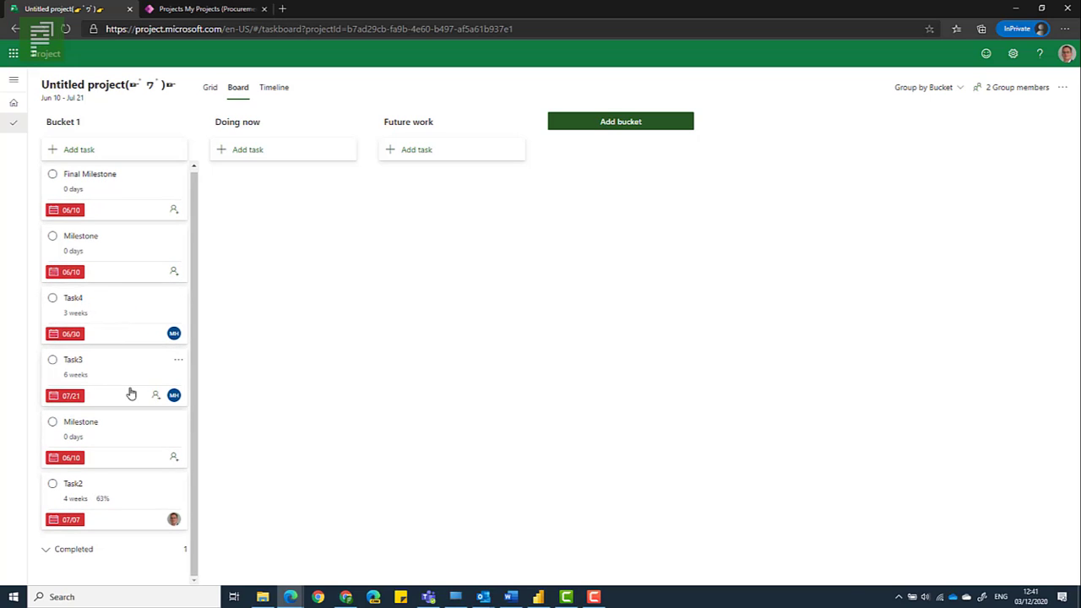
Move Task3 and Task4 into the Future work bucket and Task2 into the Doing now bucket.
drag(132, 304, 409, 186)
drag(110, 313, 468, 256)
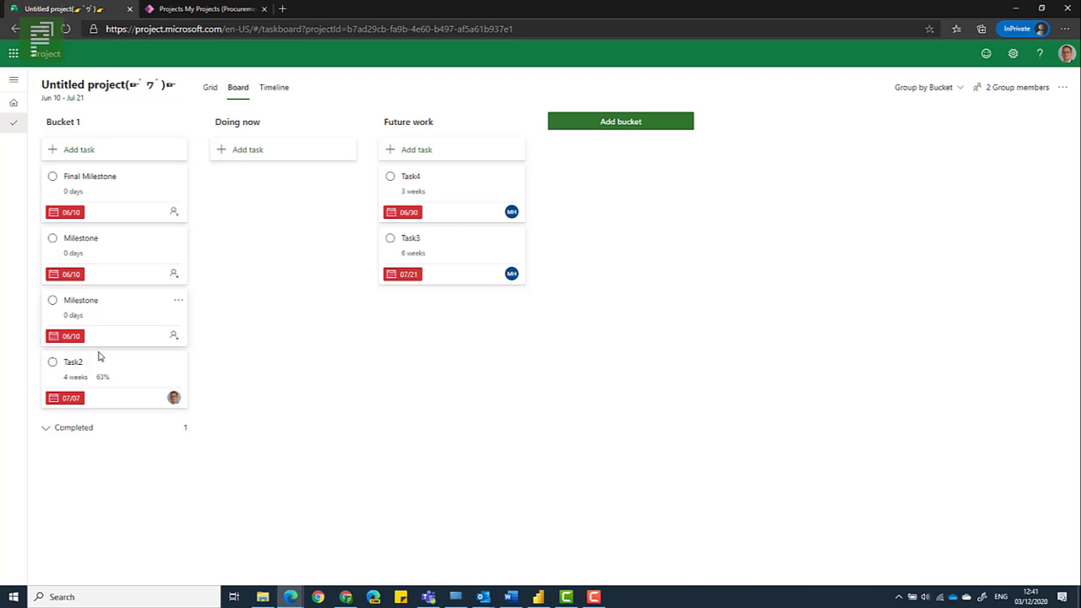
drag(99, 377, 276, 238)
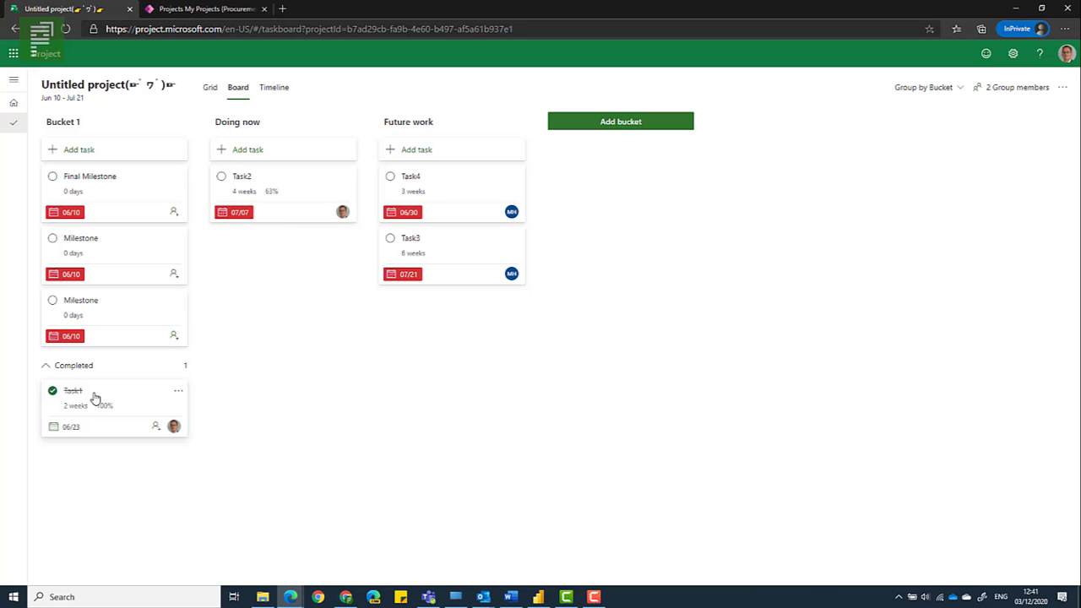
Check the details of the completed Task1 in Bucket 1.
click(81, 432)
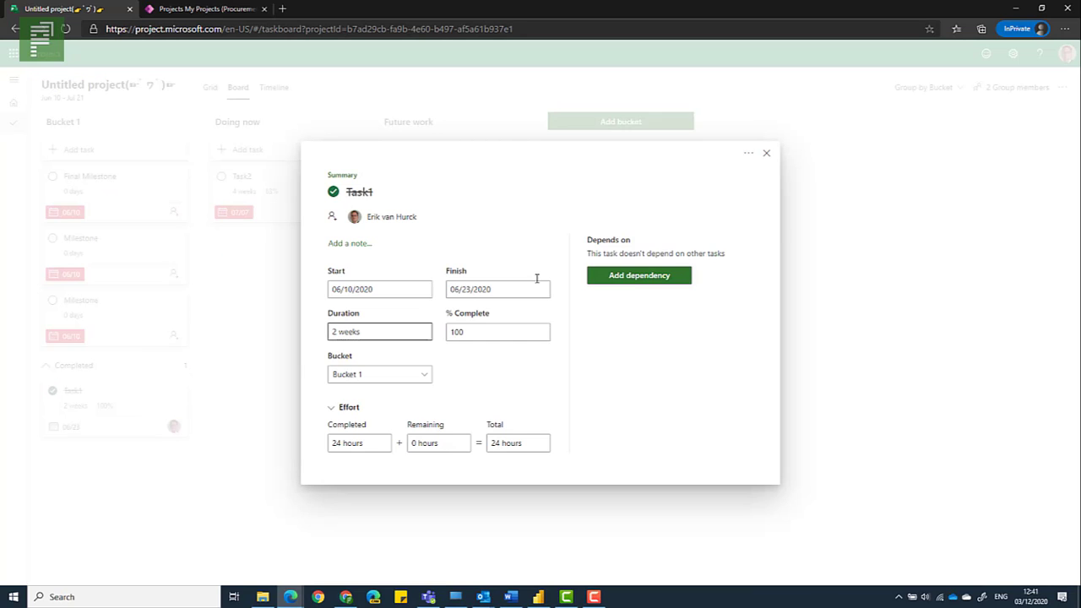
click(767, 157)
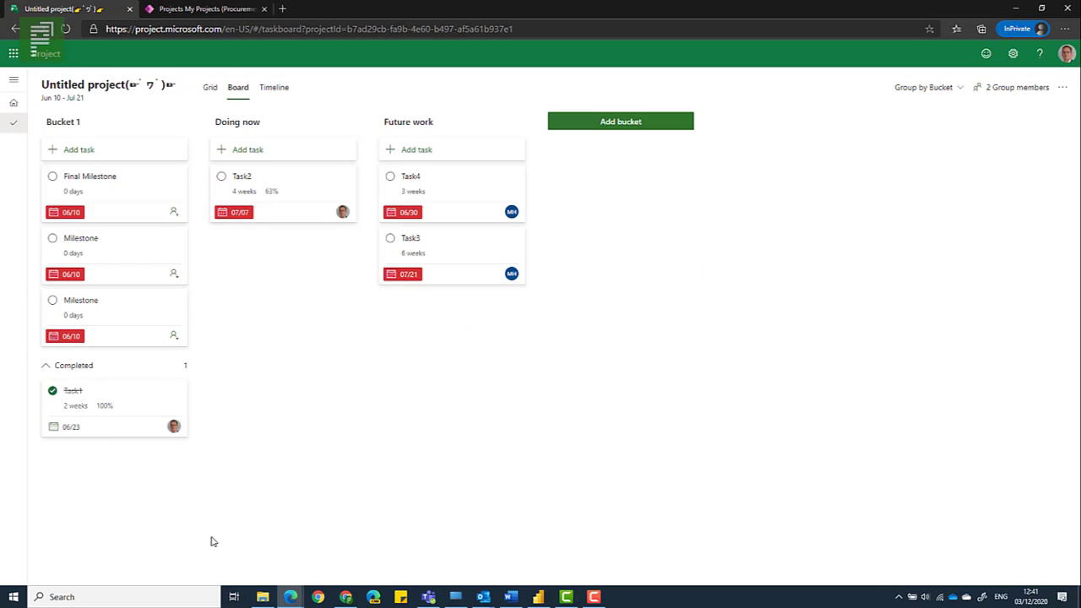
click(44, 369)
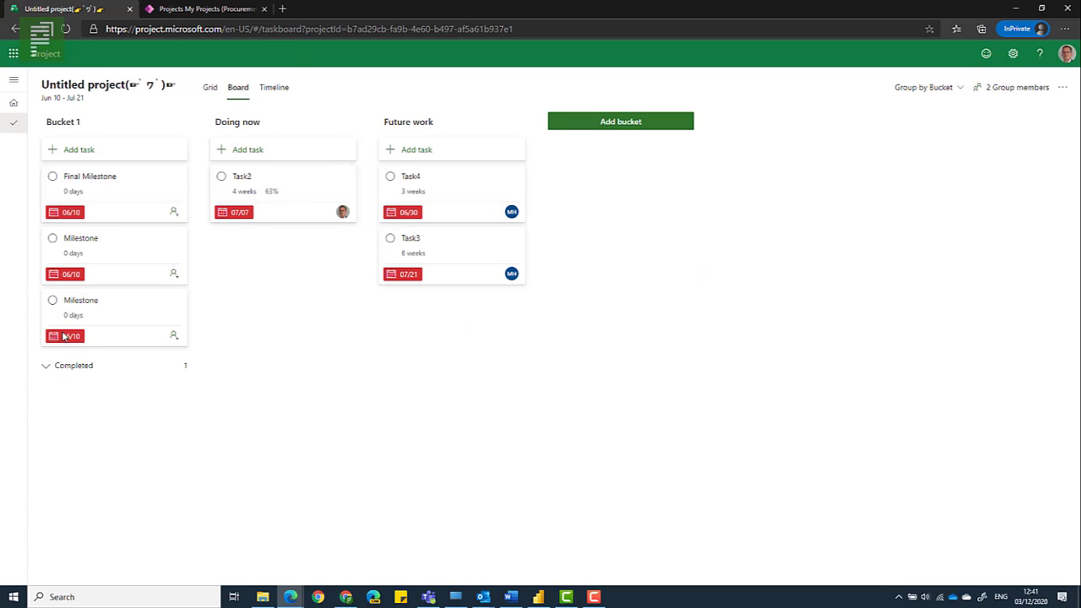
Link Task1, Task2 and the milestone under Summary with dependencies in the grid.
click(210, 88)
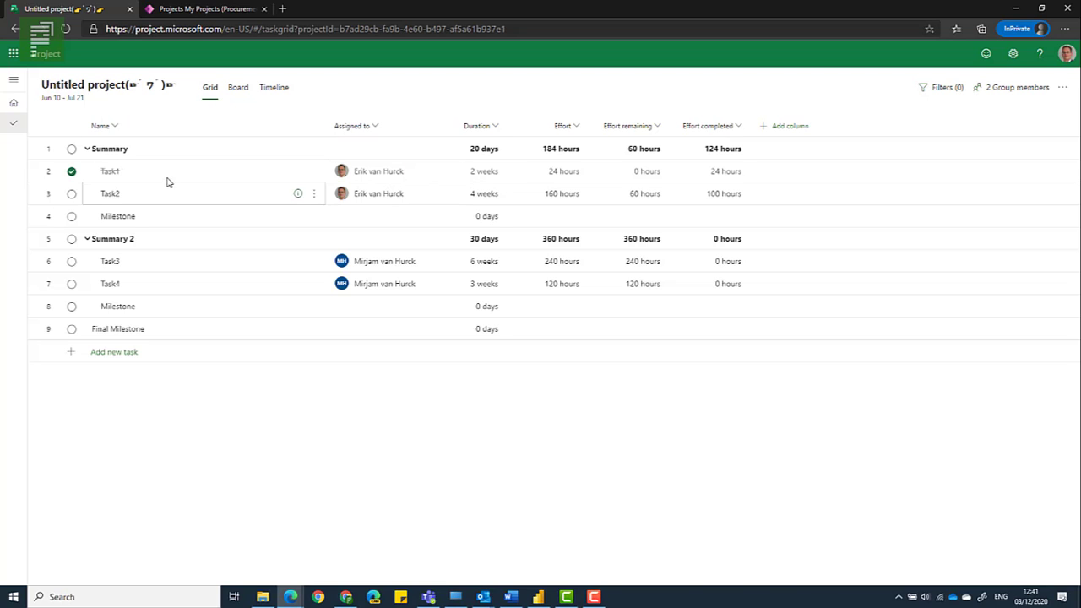
drag(169, 174, 161, 224)
right_click(161, 223)
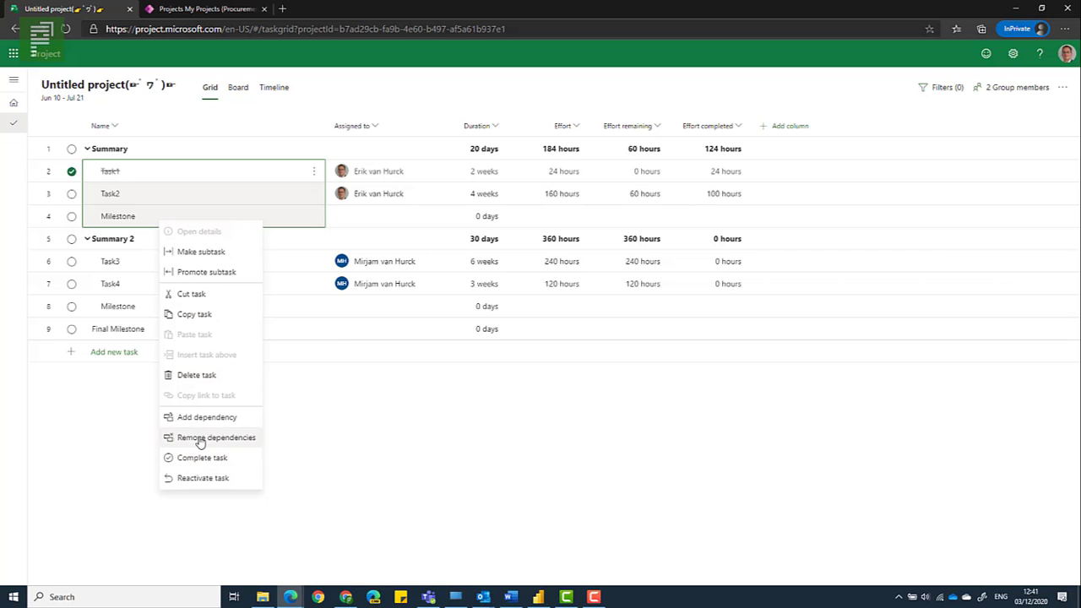
click(202, 411)
Add a dependency from the Summary group's milestone to Task3.
click(147, 217)
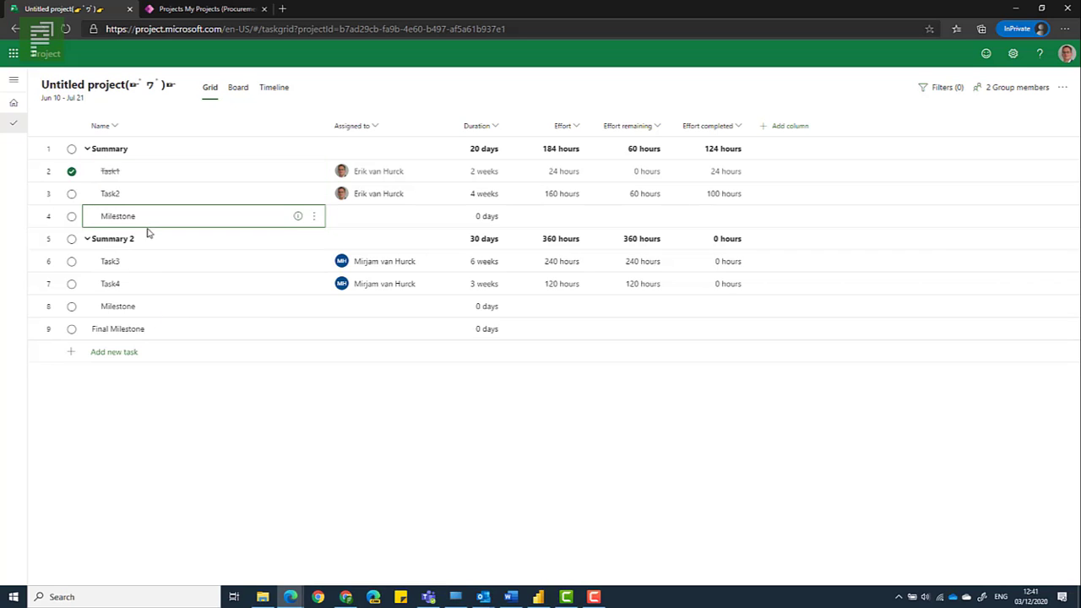
ctrl+click(132, 268)
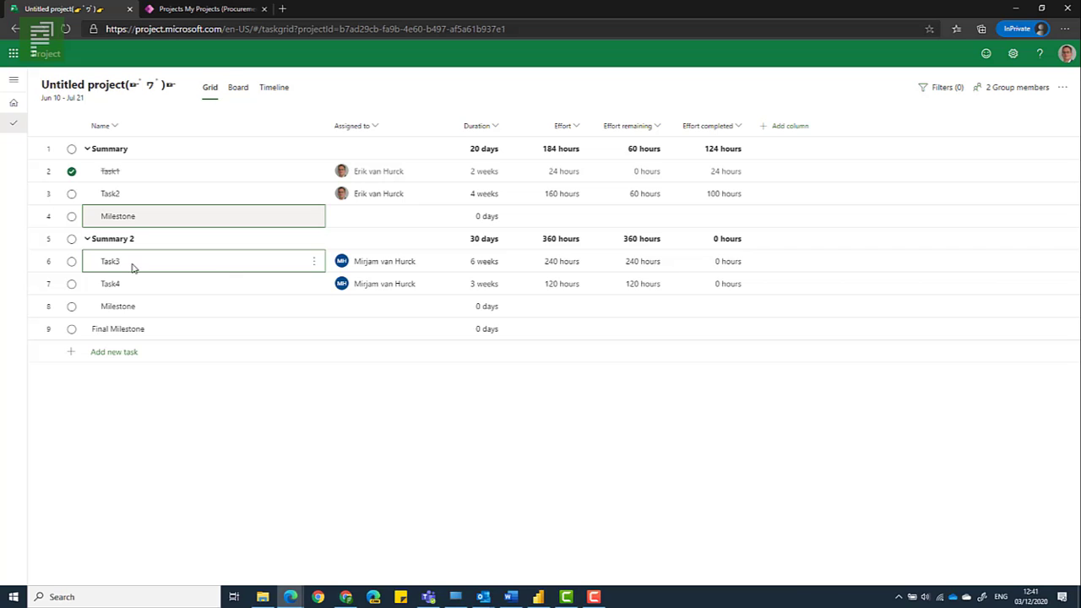
right_click(132, 268)
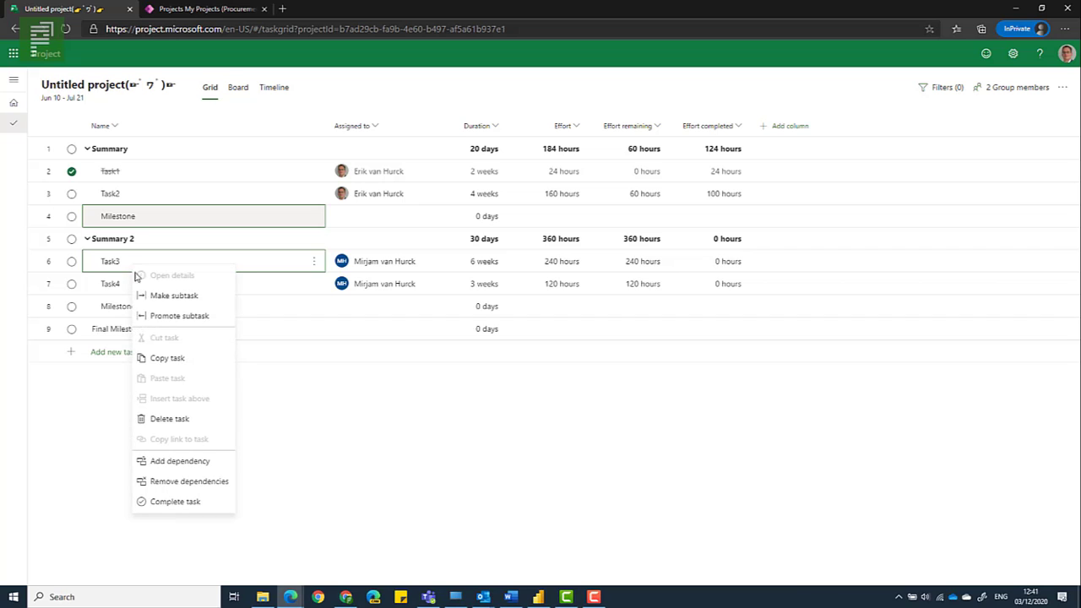
click(176, 462)
Link Task3, Task4, the Summary 2 milestone and the Final Milestone with dependencies.
drag(126, 267, 119, 328)
right_click(120, 328)
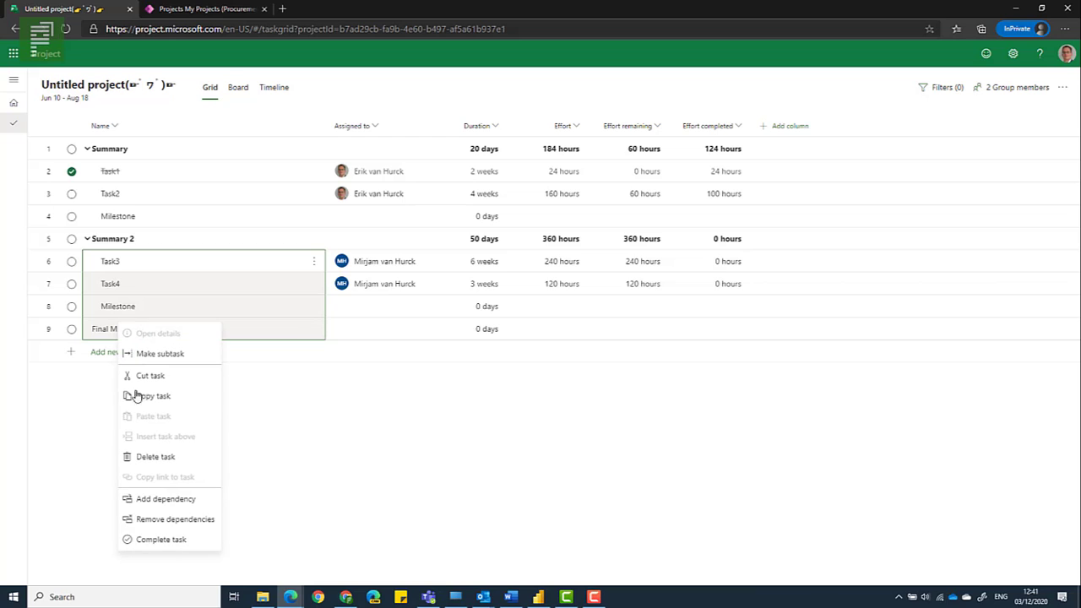
click(161, 499)
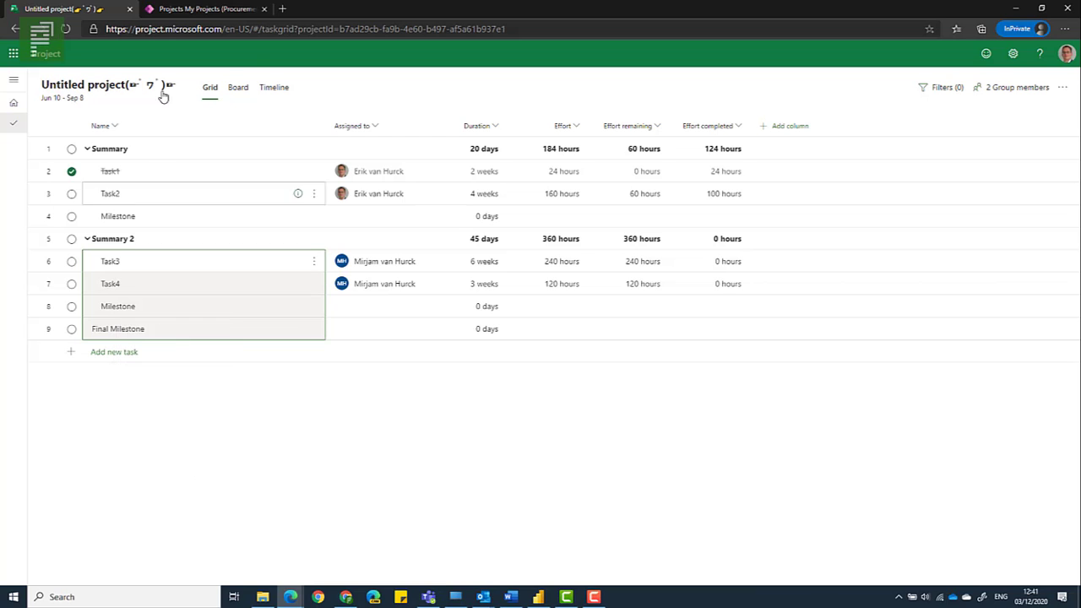
Reschedule Task2 on the timeline so that it starts just after Task1 ends, keeping its 4-week duration.
click(285, 91)
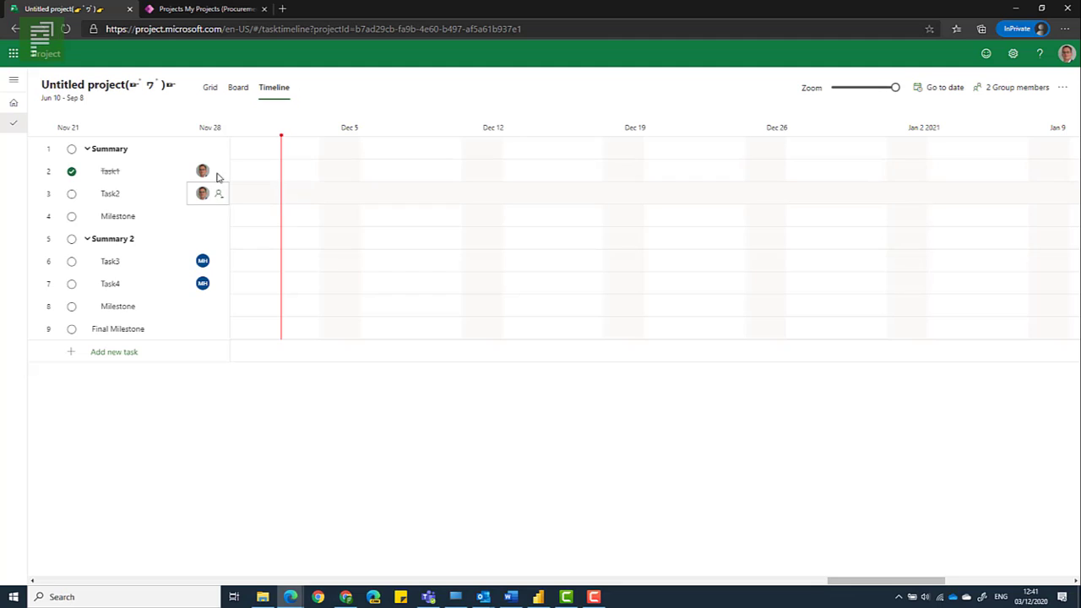
click(126, 194)
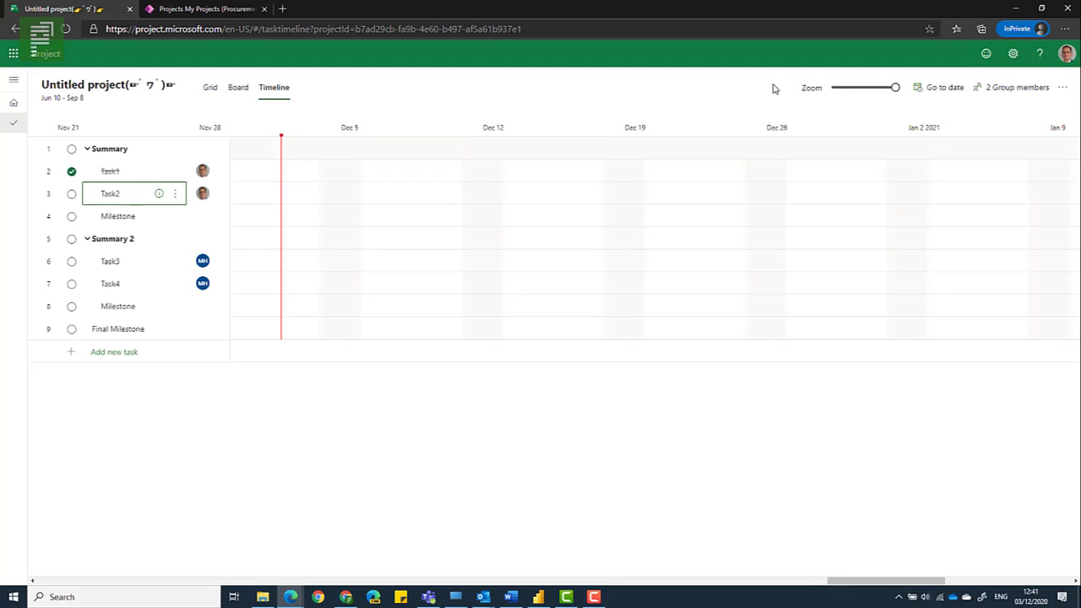
click(836, 88)
click(851, 92)
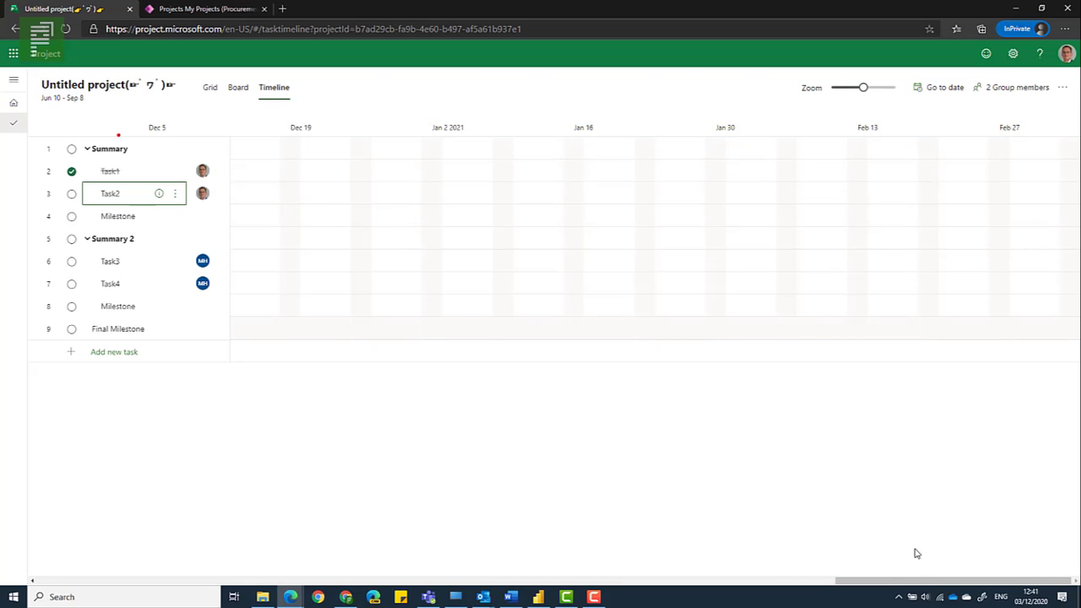
drag(911, 581, 475, 581)
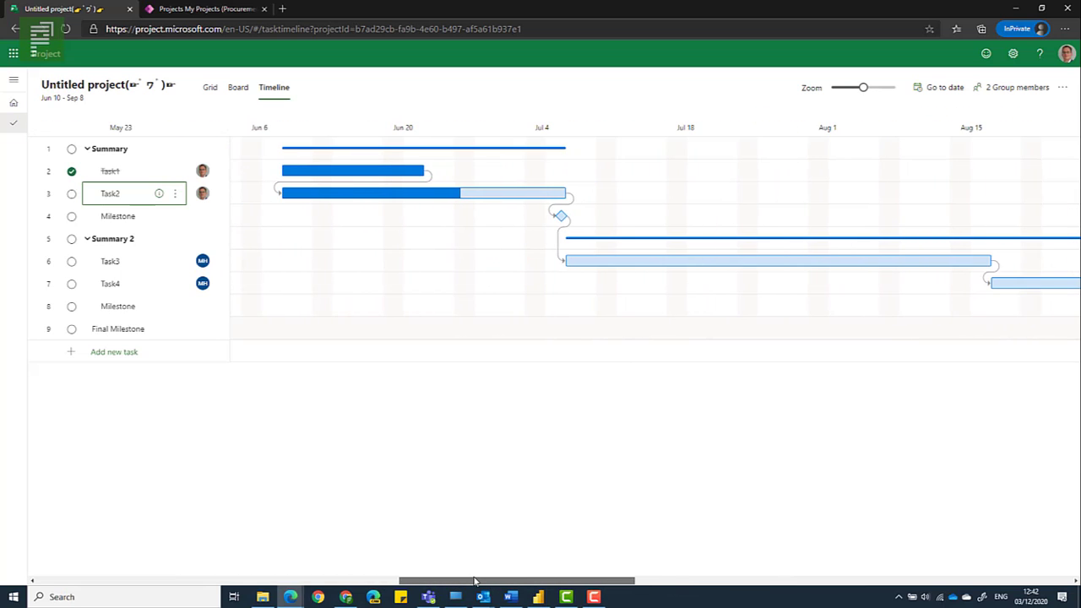
mouse_move(404, 188)
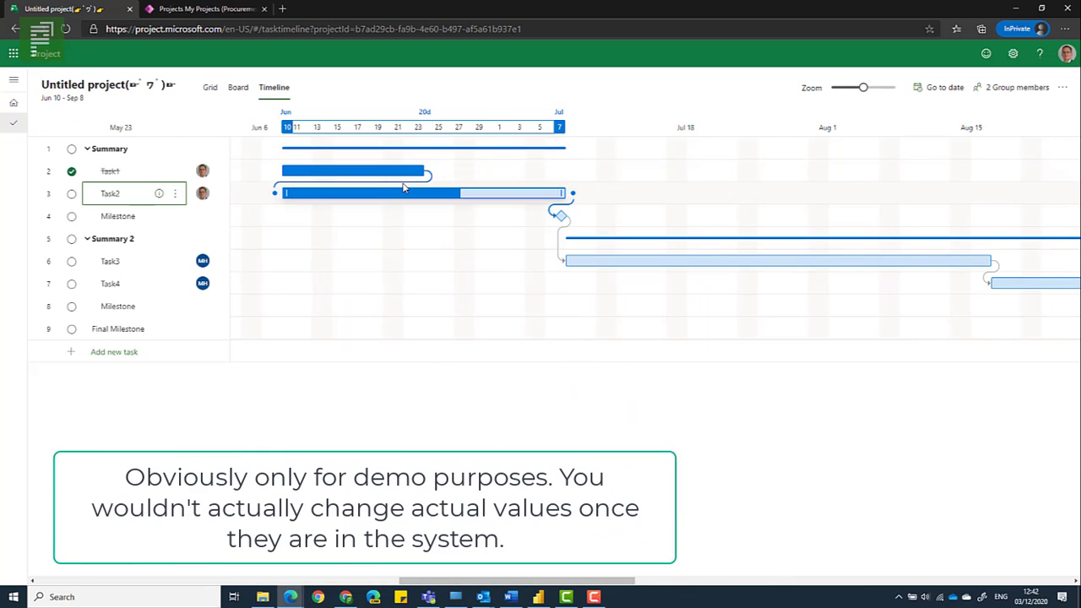
drag(393, 200, 525, 196)
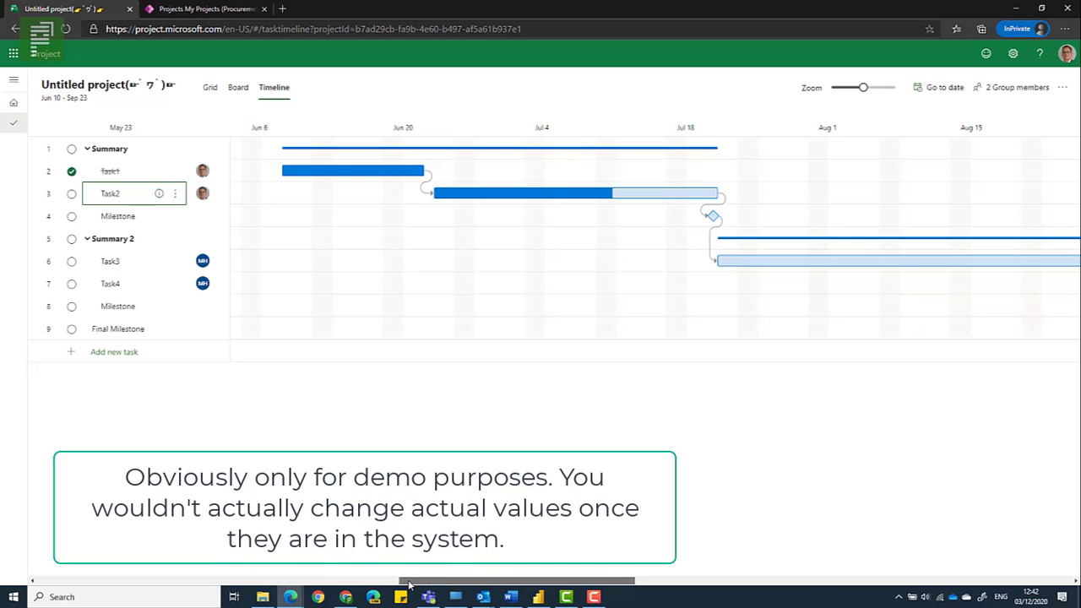
Export the project from the grid view to Excel and open the downloaded workbook.
mouse_move(421, 583)
mouse_down()
mouse_move(521, 584)
mouse_move(406, 585)
mouse_up()
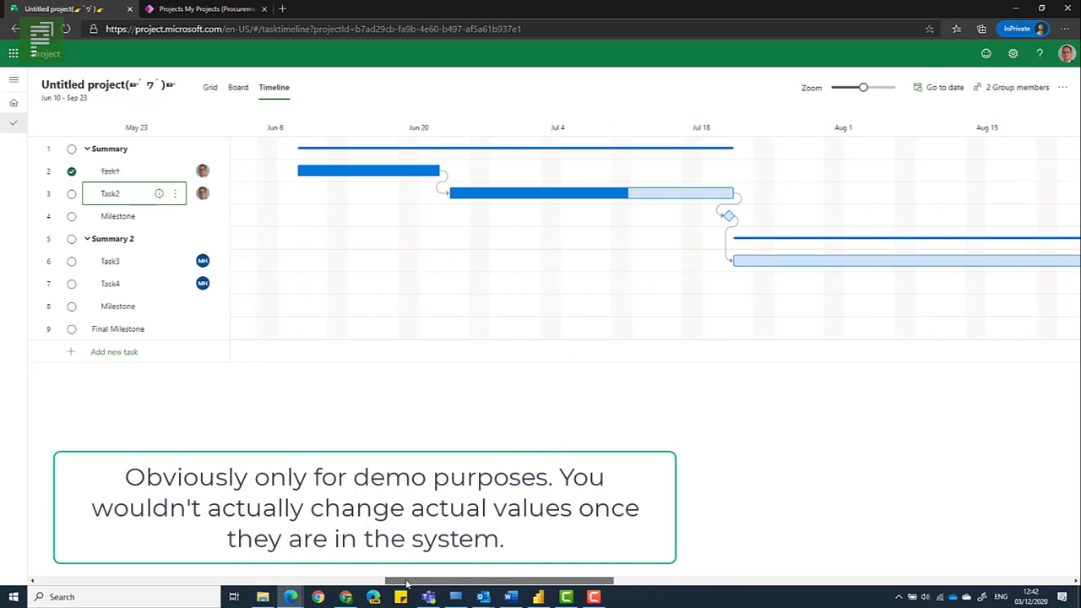
click(217, 94)
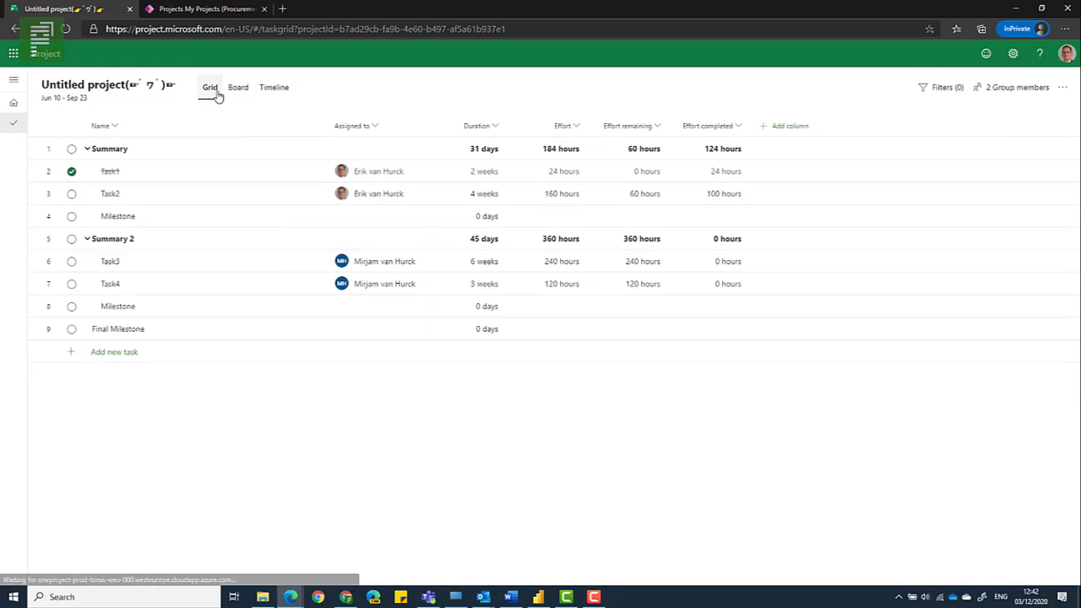
click(1065, 88)
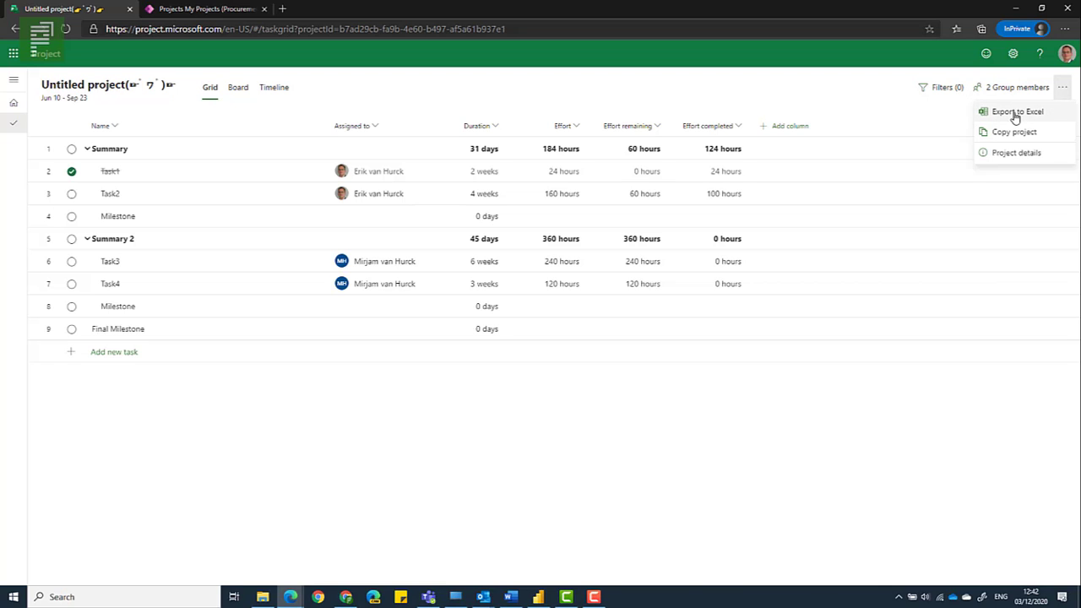
click(1032, 113)
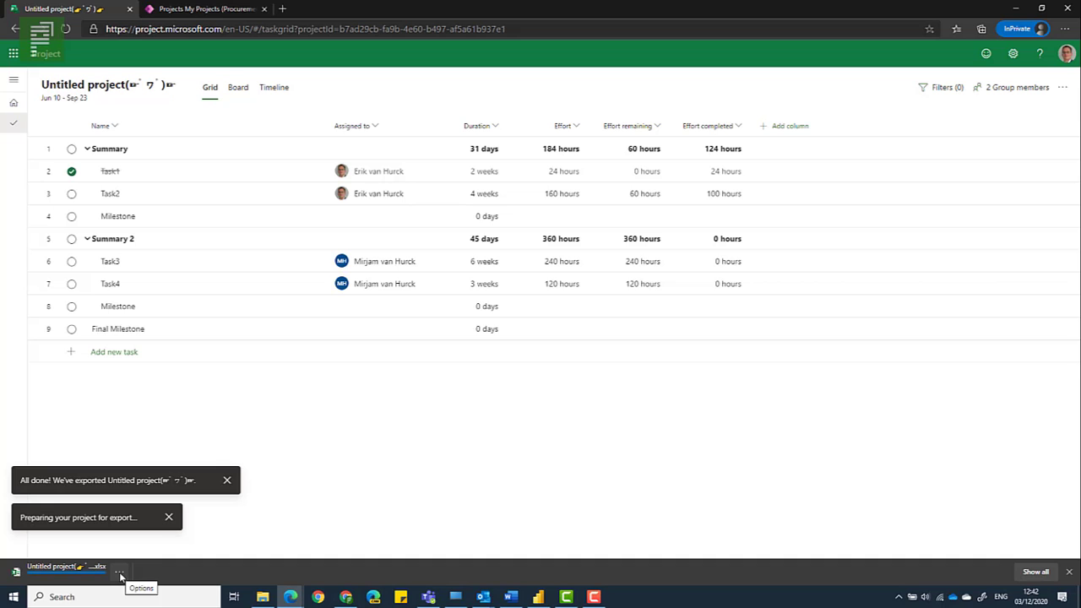
click(120, 572)
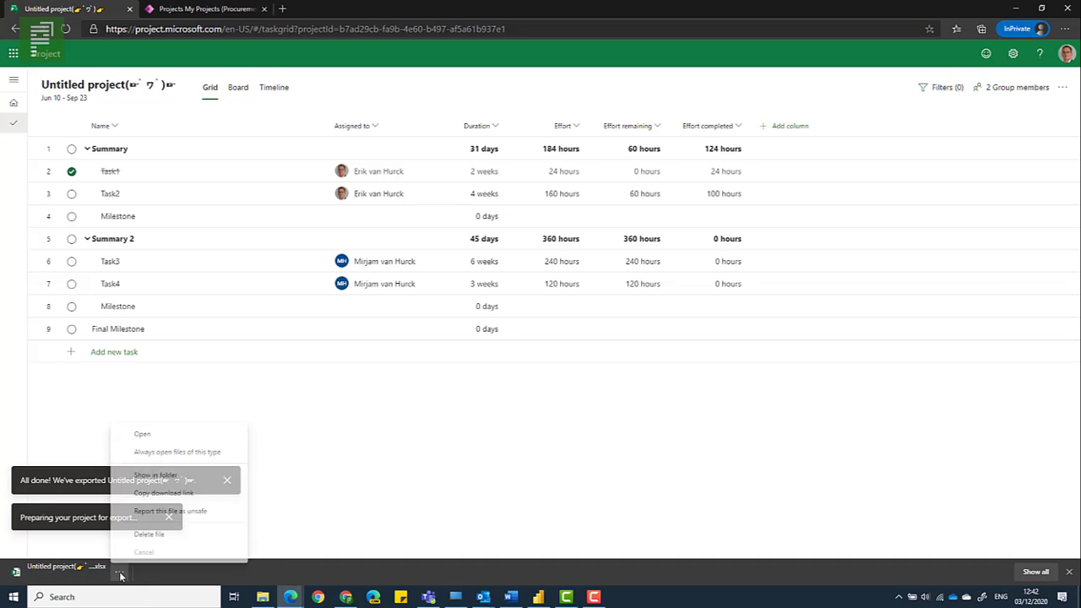
click(155, 436)
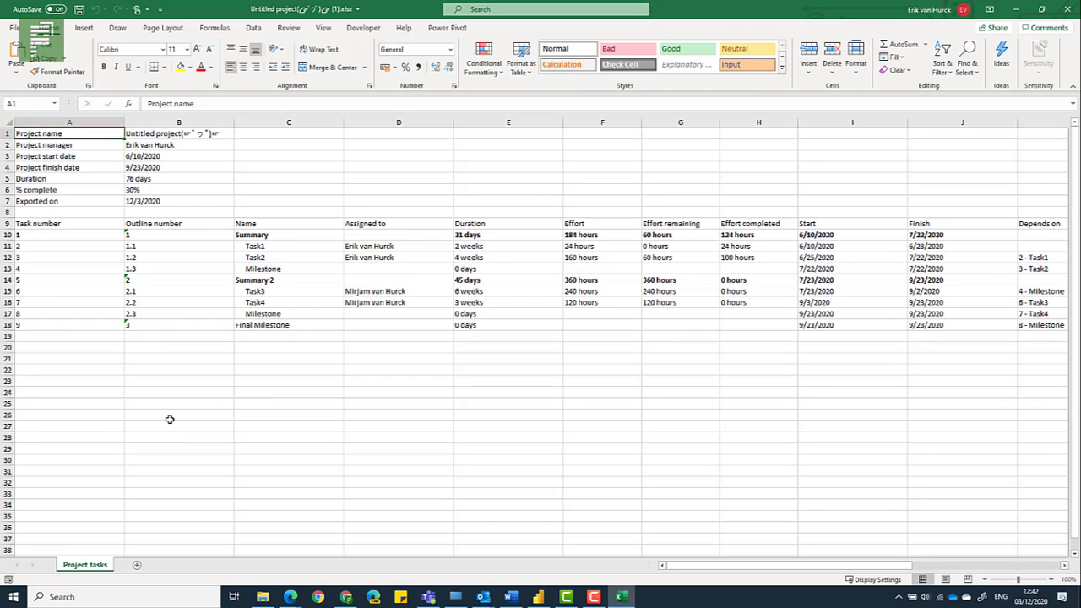
Examine the project start date, finish date, duration, % complete and export date at the start of the exported sheet.
click(171, 413)
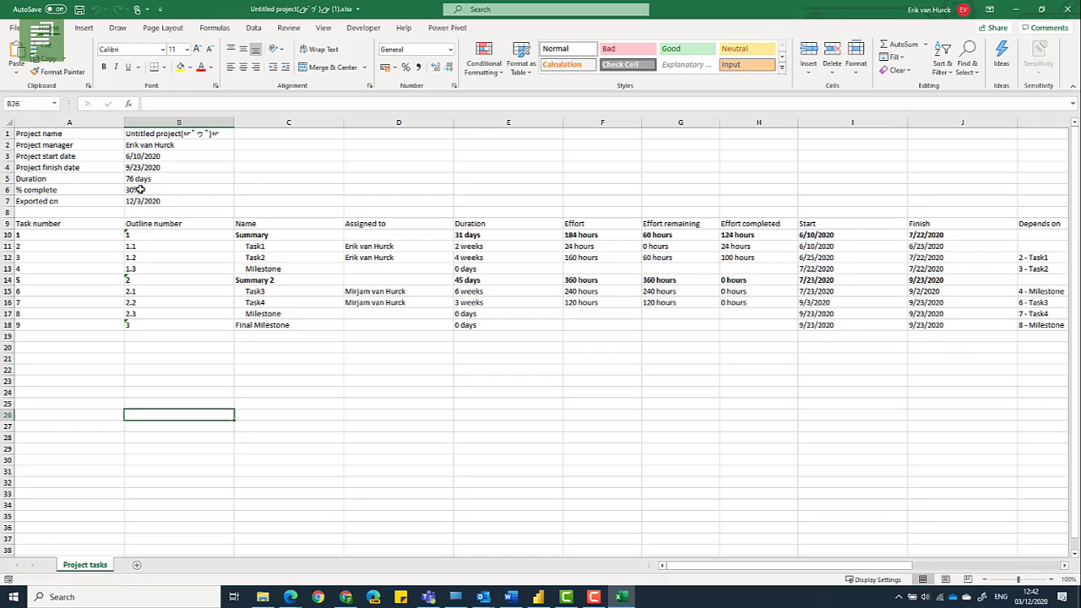
click(164, 156)
click(175, 165)
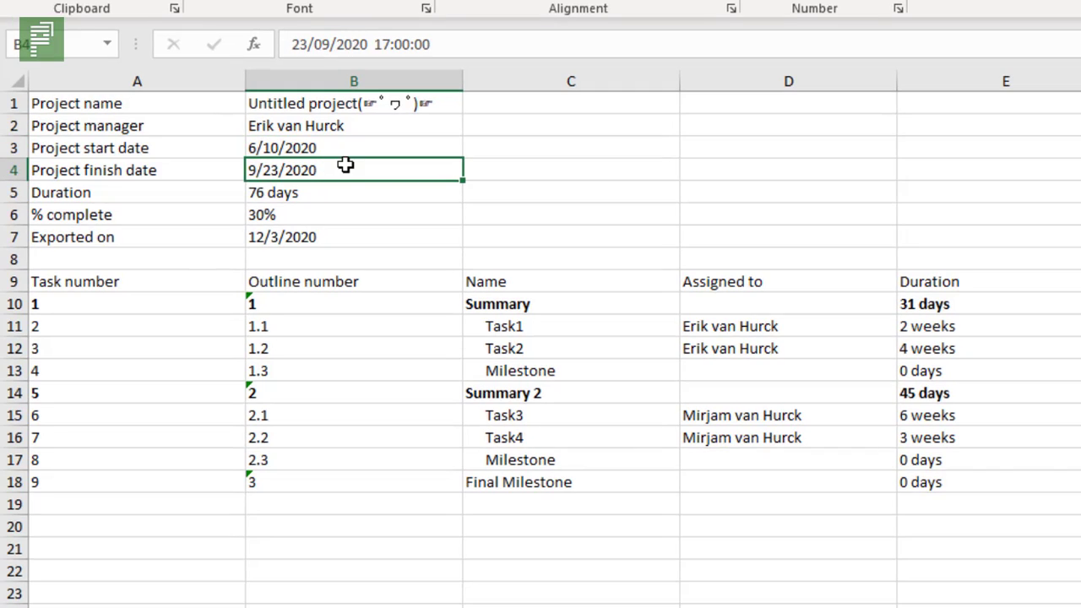
click(341, 193)
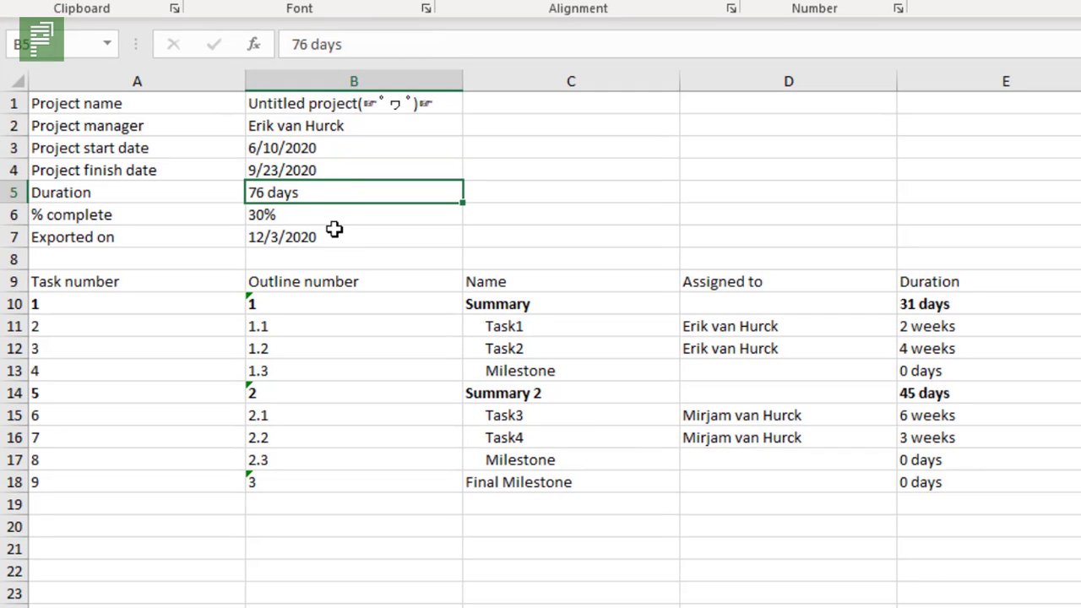
click(333, 217)
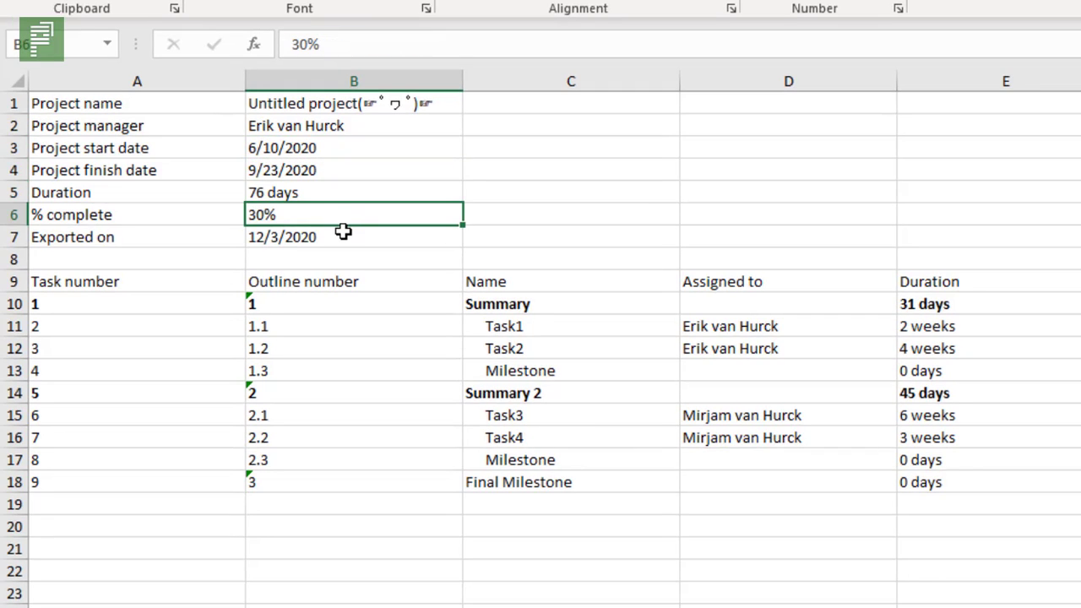
click(343, 231)
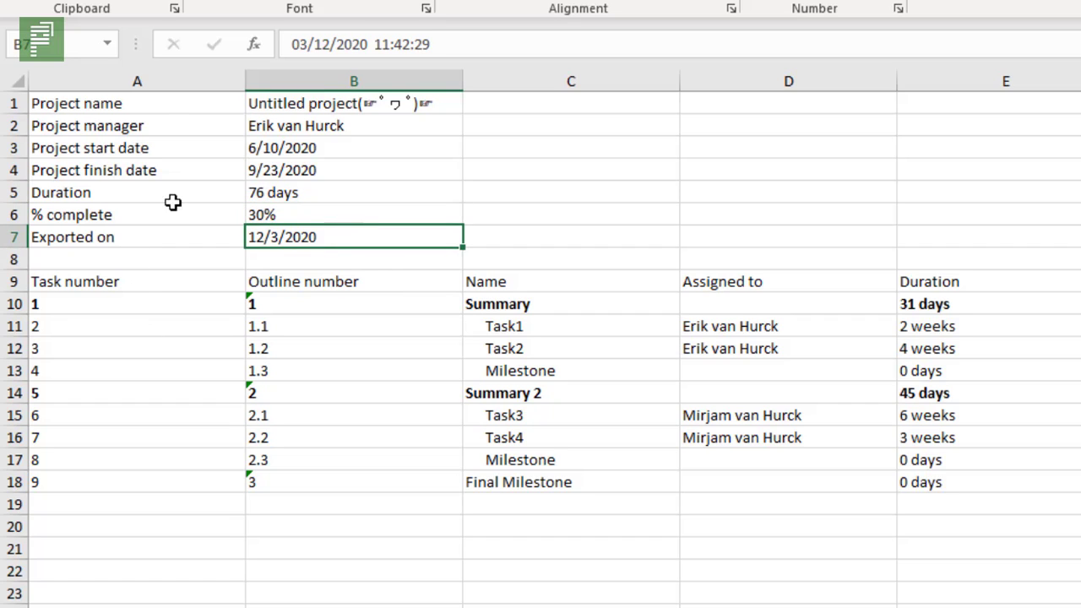
Fit the width of column A to its contents, with the project details in A1:B7 selected.
drag(179, 107, 374, 231)
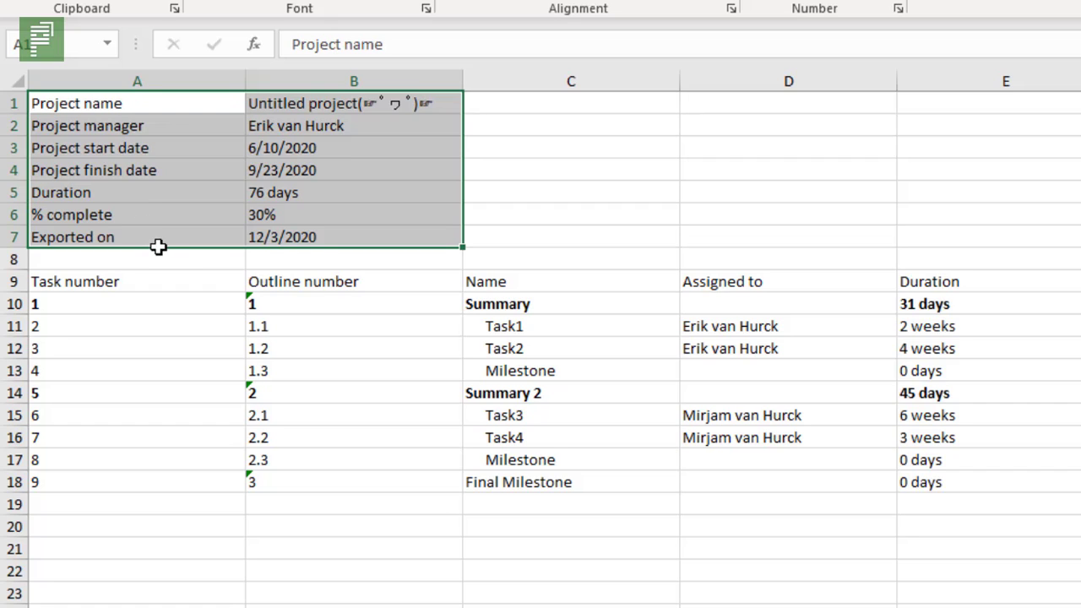
double_click(245, 81)
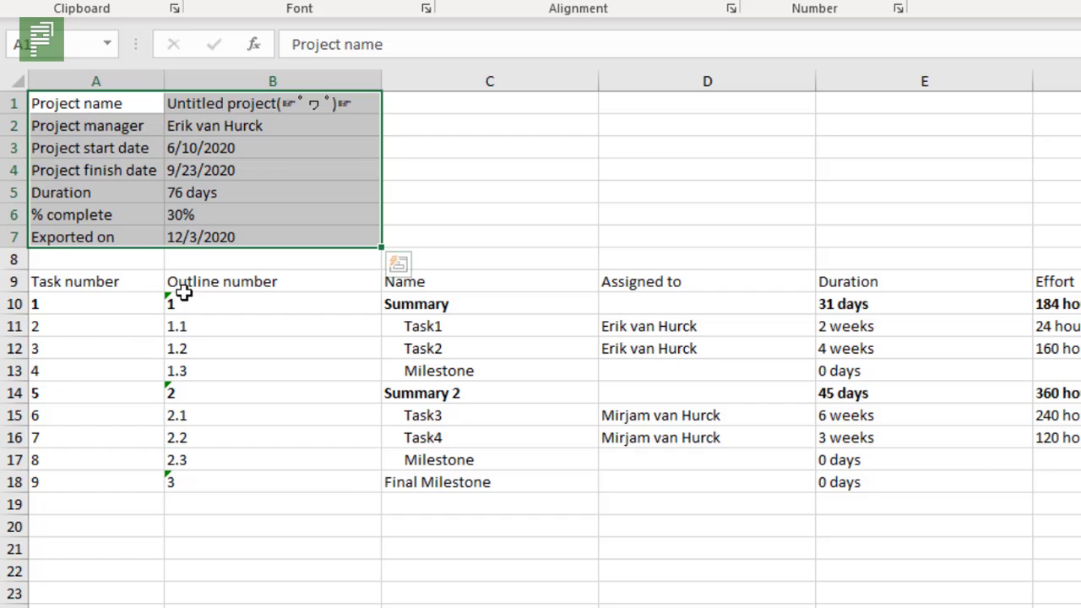
Examine the outline numbers, then the assignment, duration, effort, start and finish columns of the exported task list.
drag(177, 302, 189, 482)
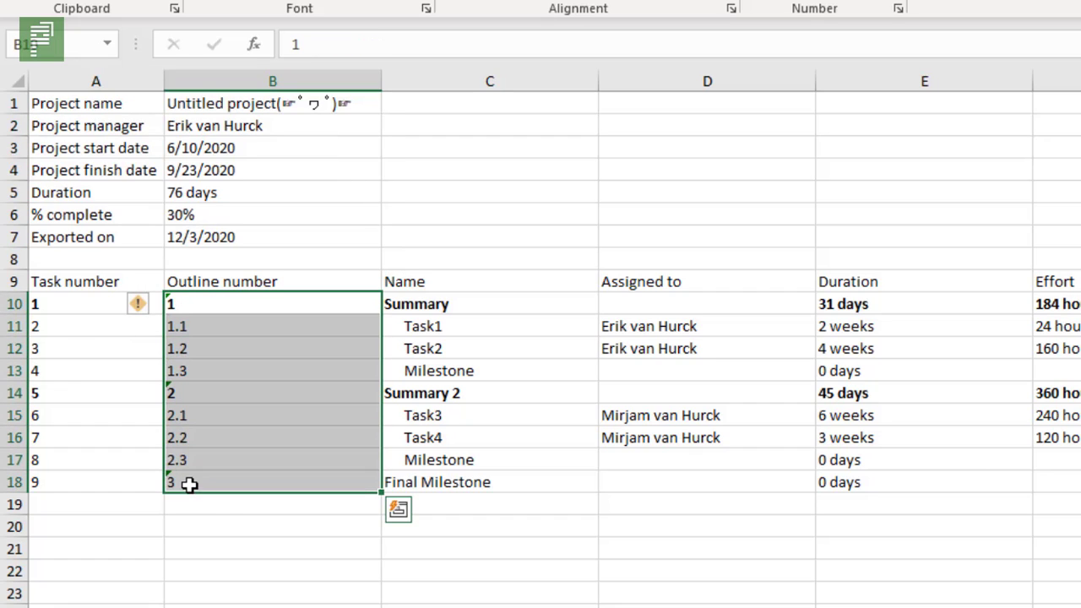
click(188, 482)
click(195, 384)
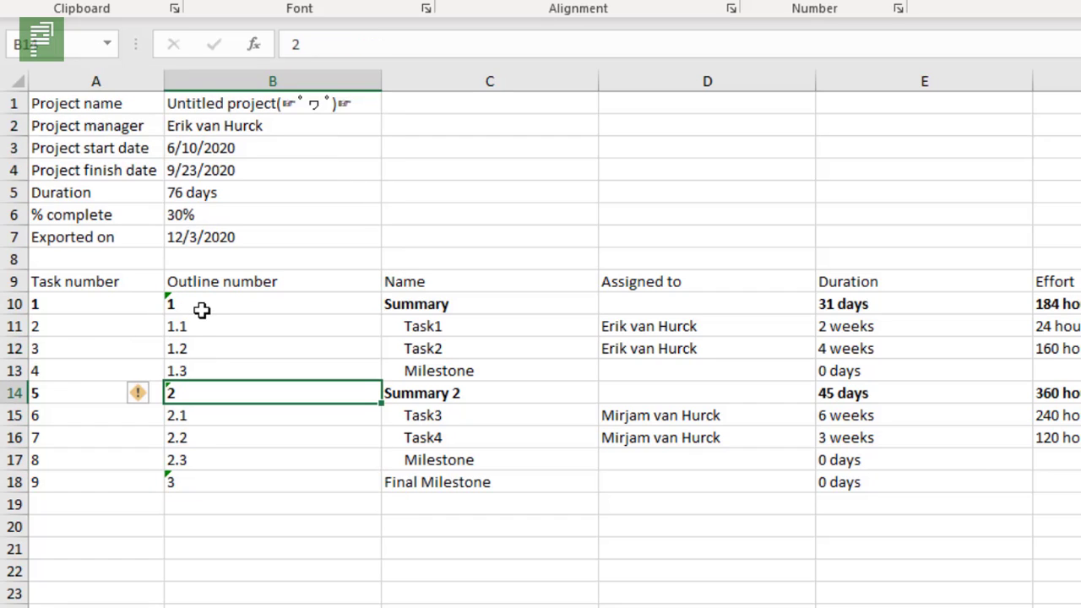
click(202, 311)
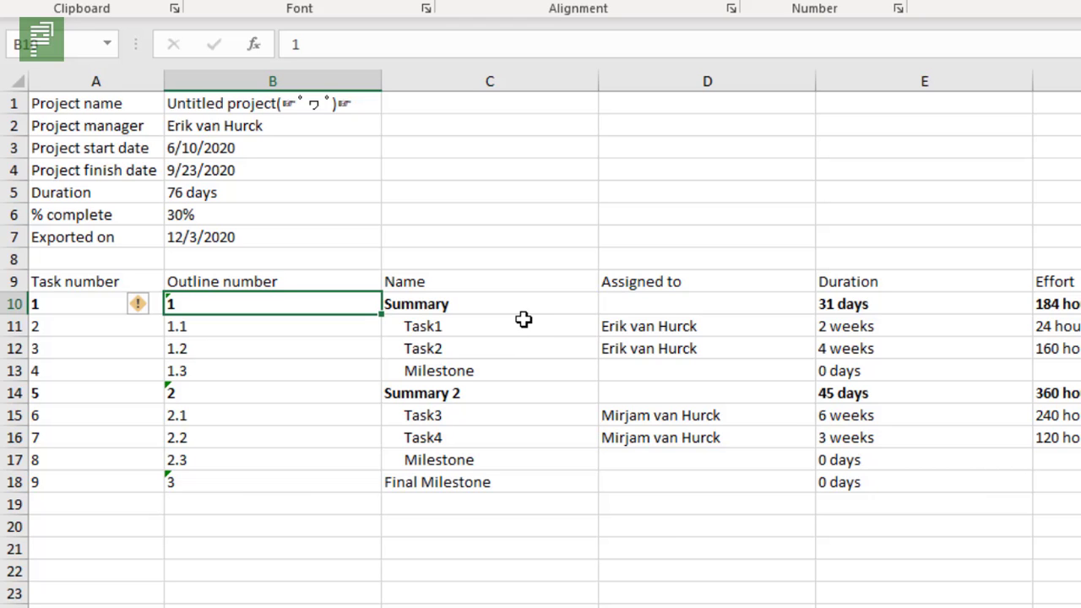
key(Right)
key(Right)
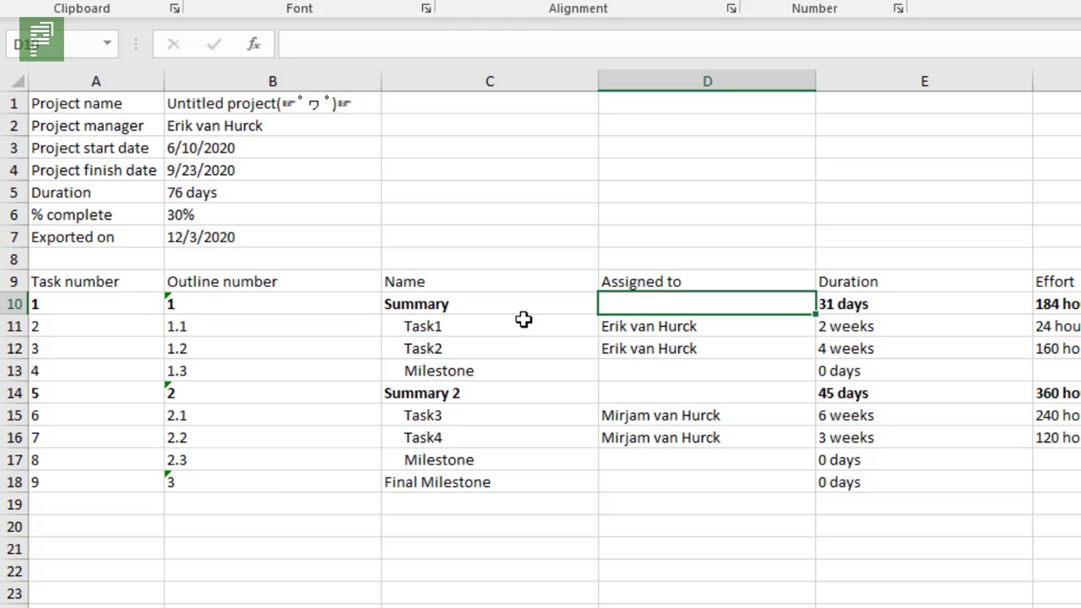
key(Right)
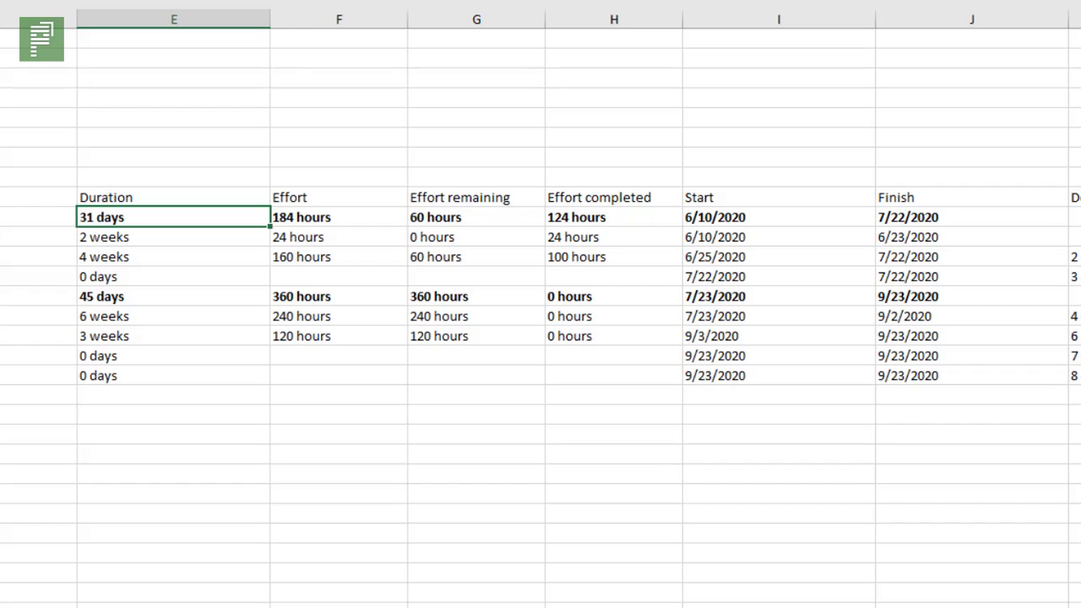
key(Right)
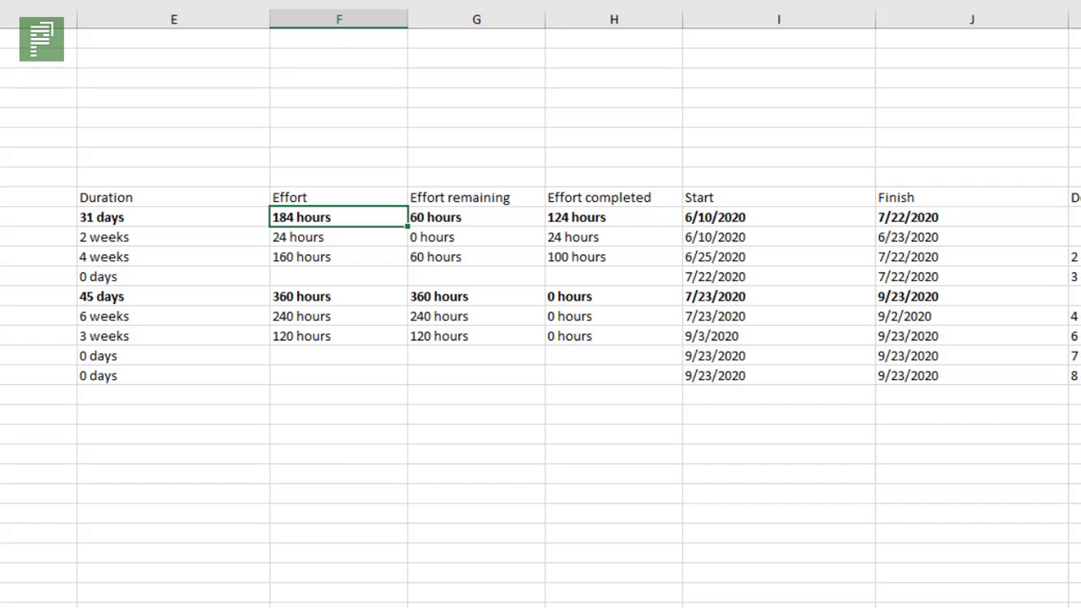
key(Right)
key(Right)
key(Right)
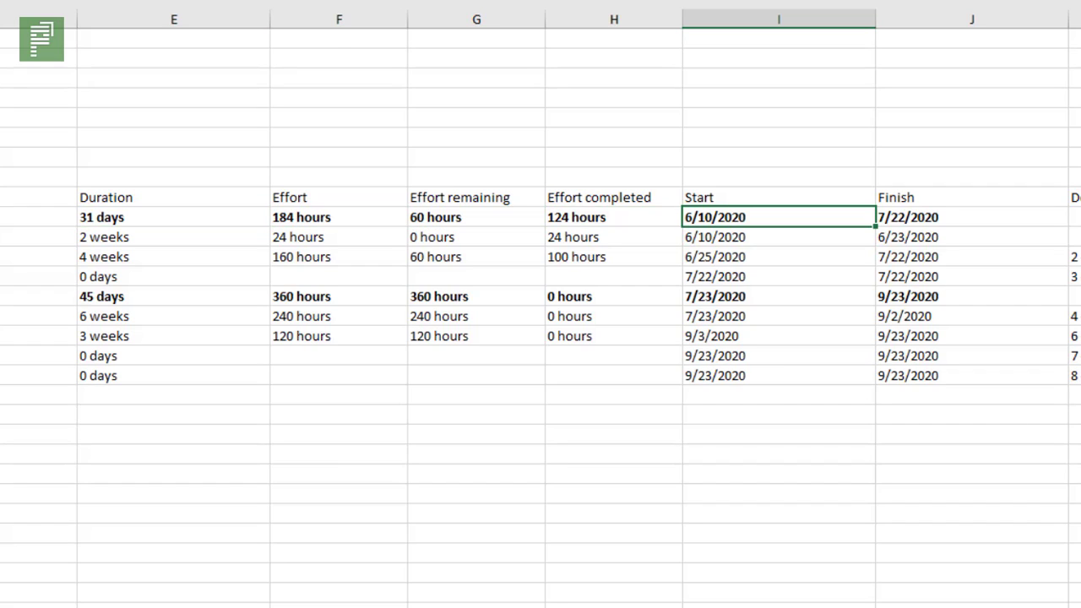
key(Right)
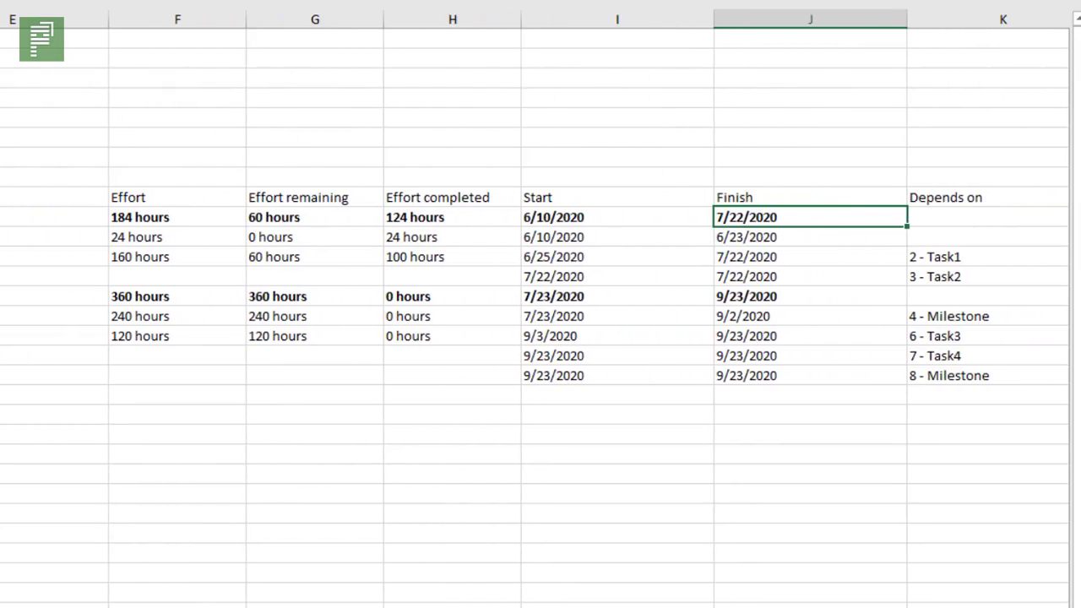
Examine the Depends on and % complete columns down to the last task rows.
key(Right)
key(Down)
key(Down)
key(Down)
key(Down)
key(Down)
key(Down)
key(Down)
key(Down)
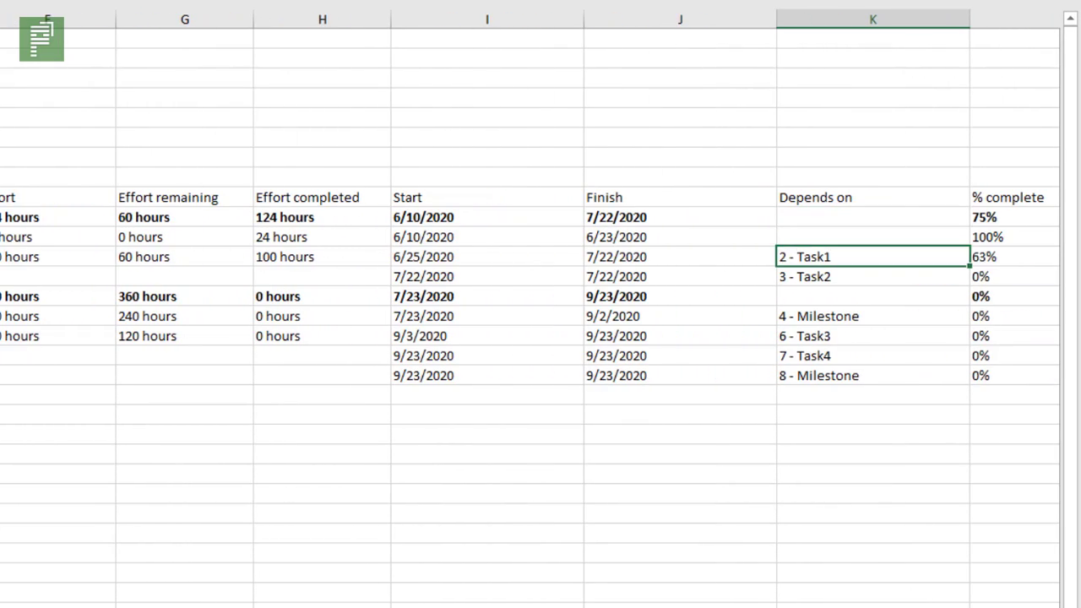
key(Right)
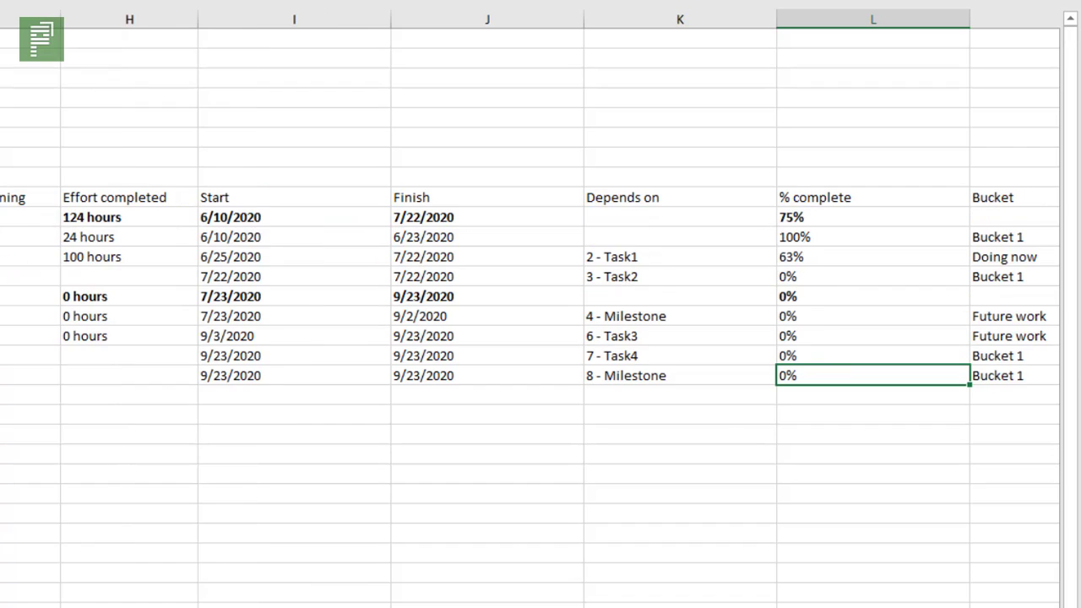
key(Up)
key(Up)
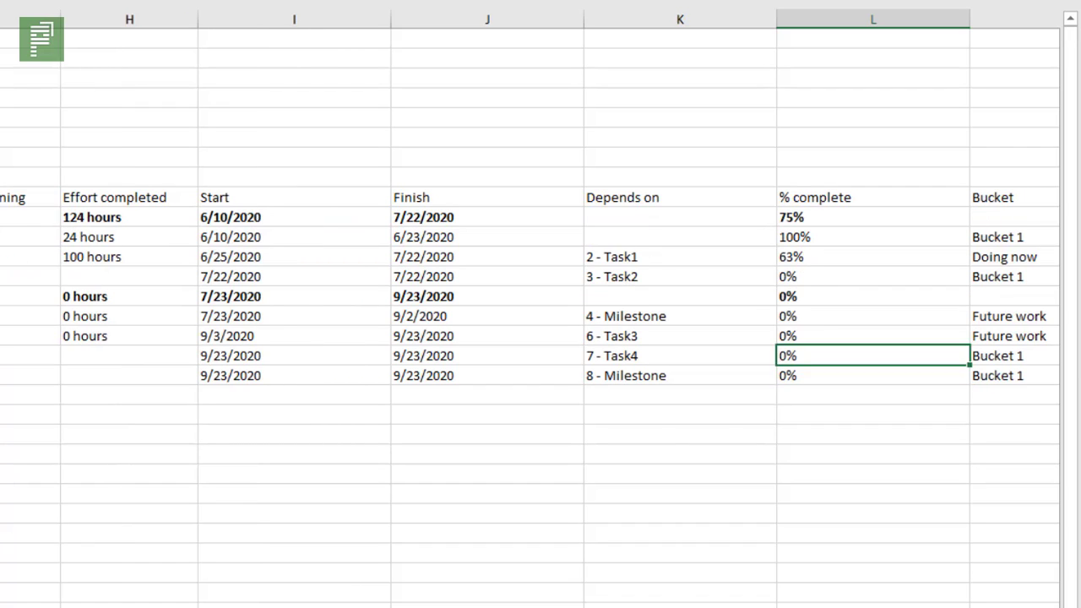
Examine the Bucket, Dependents (after), Milestone and Notes columns of the task list.
key(Right)
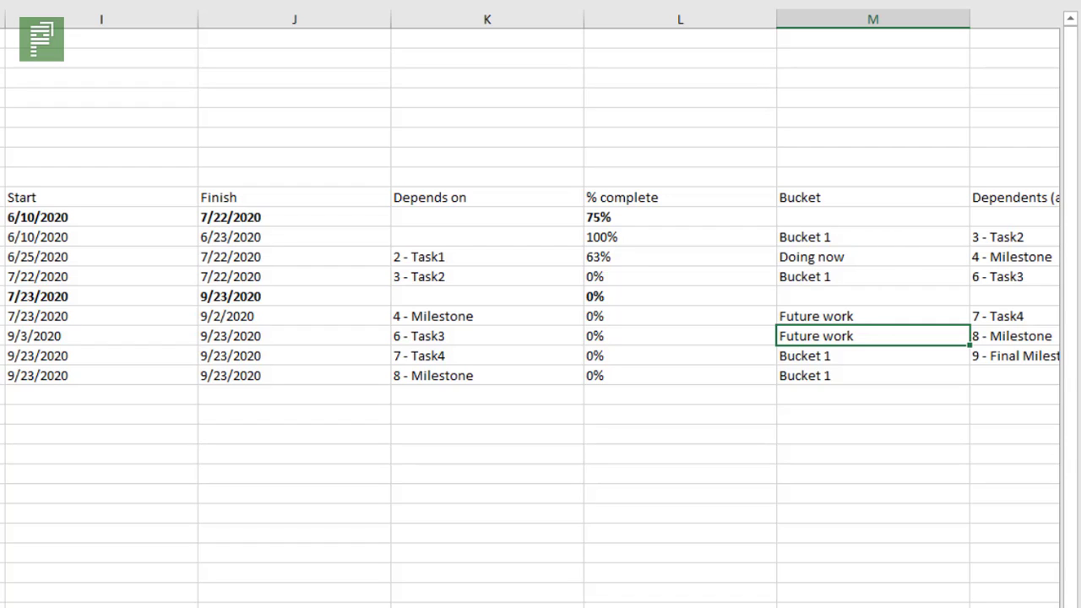
key(Right)
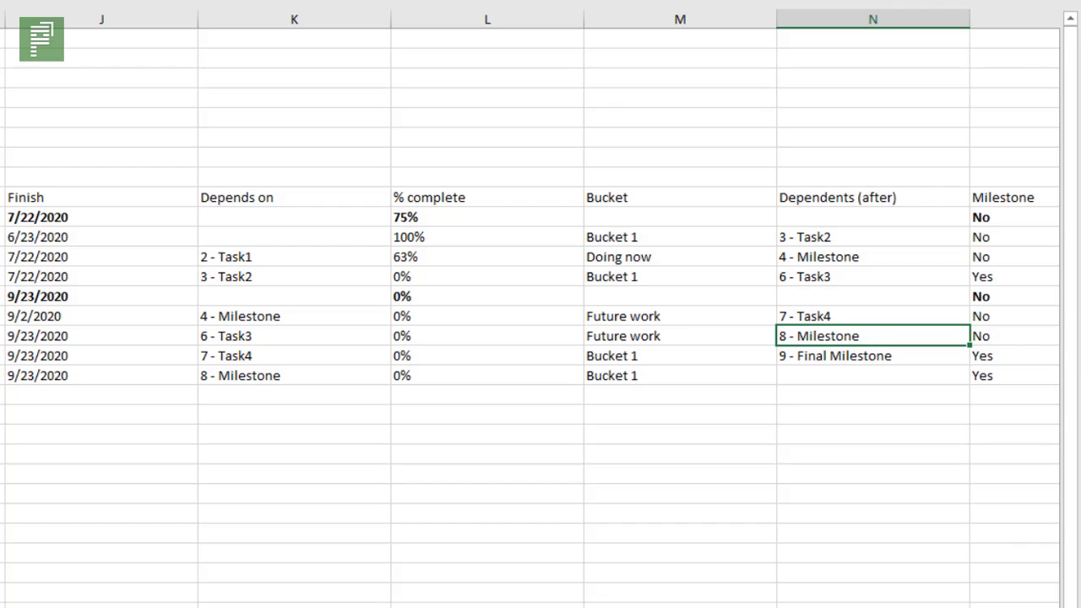
key(Right)
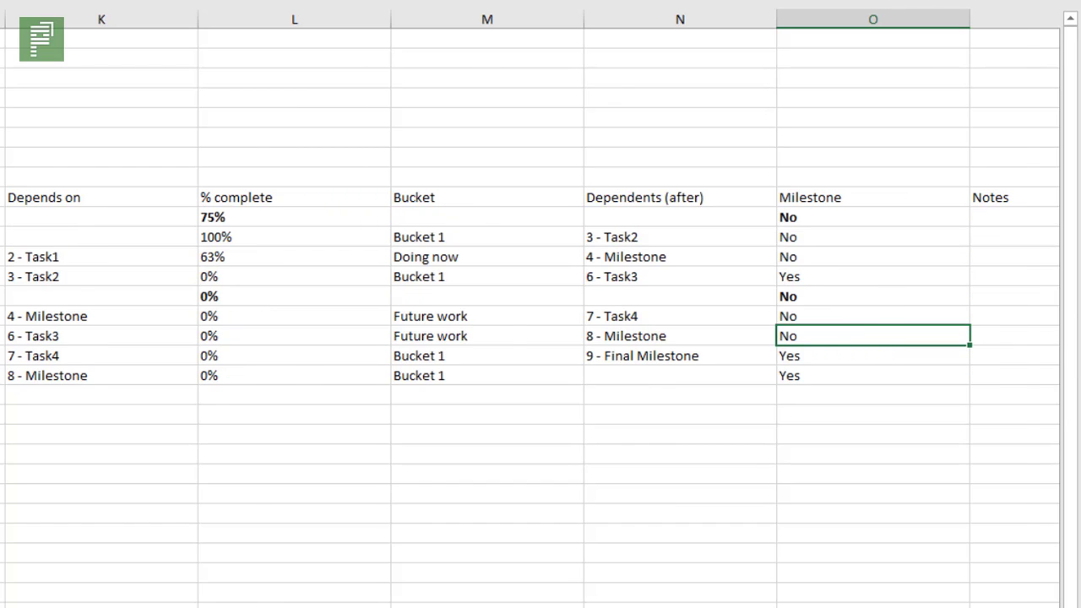
key(Right)
key(Right)
key(Left)
key(Left)
key(Left)
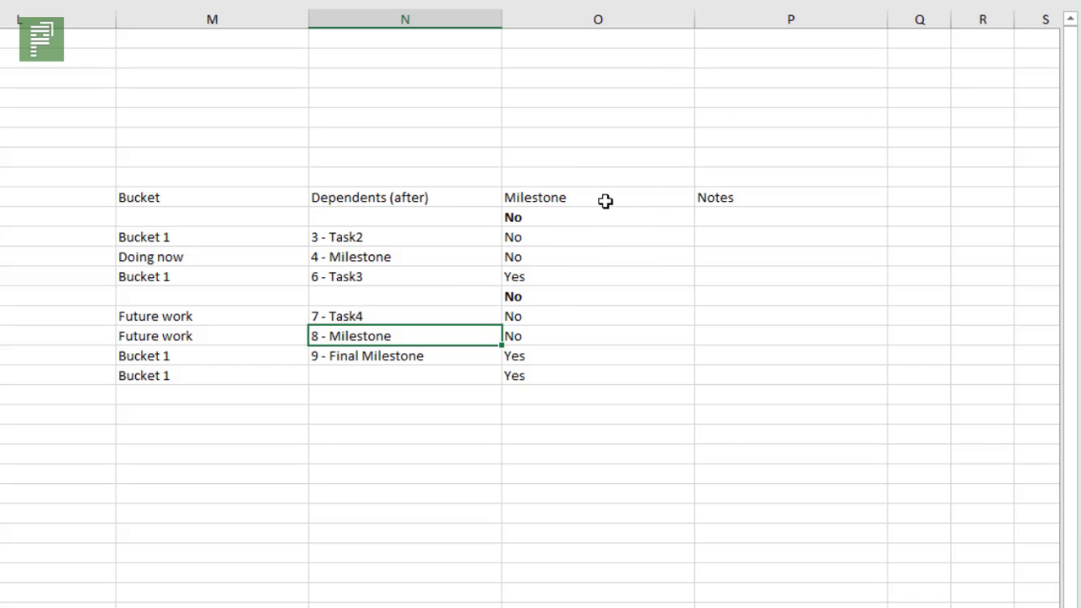
drag(606, 197, 601, 365)
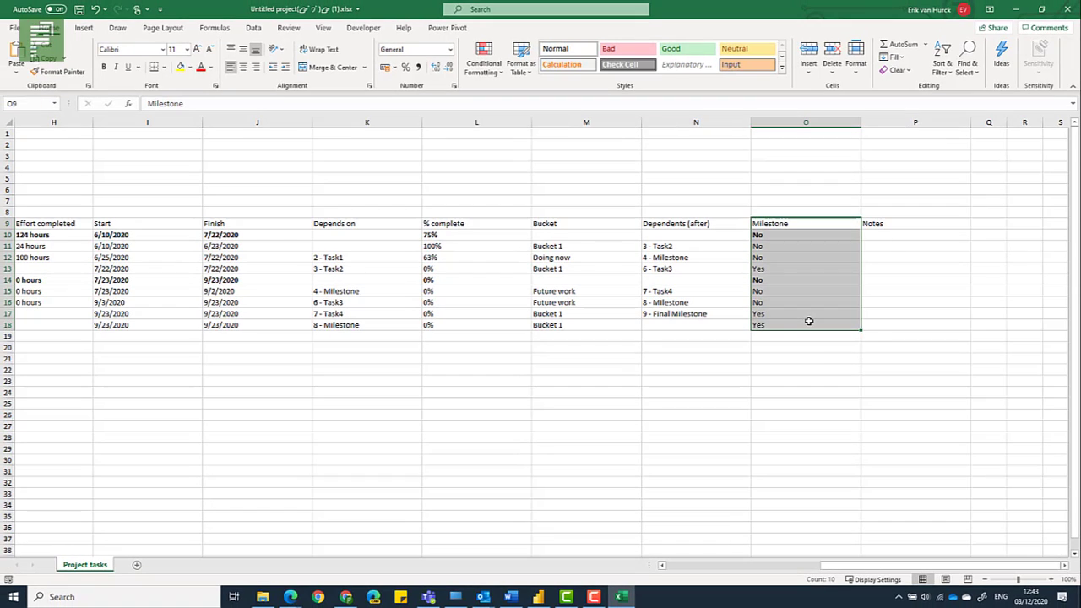
click(626, 435)
Review the task names in C10:C18 and the Outline number column in B9:B18.
scroll(906, 570, left, 3)
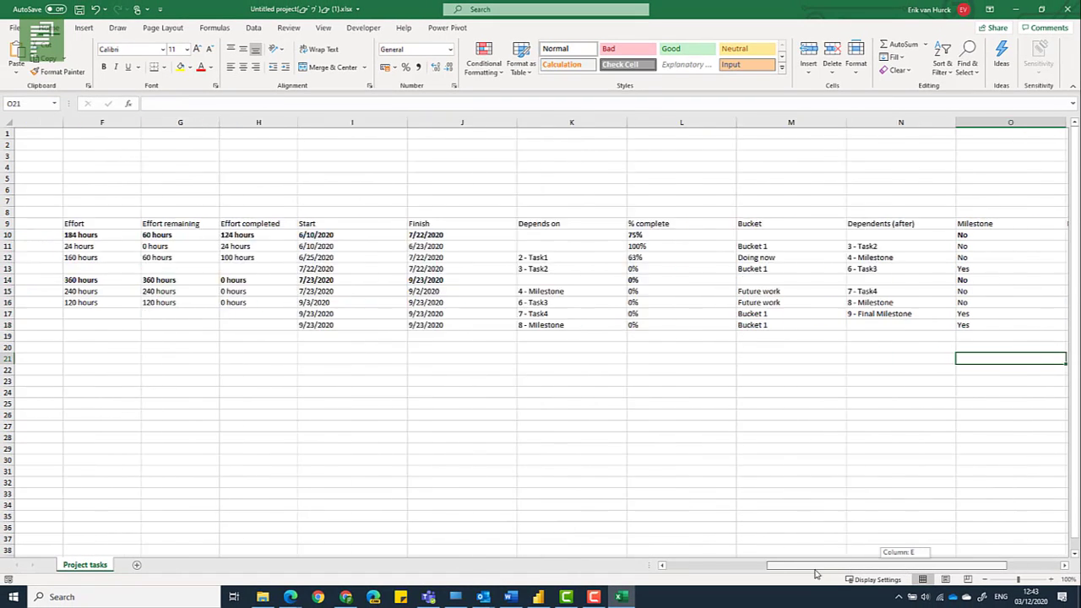
drag(273, 236, 266, 330)
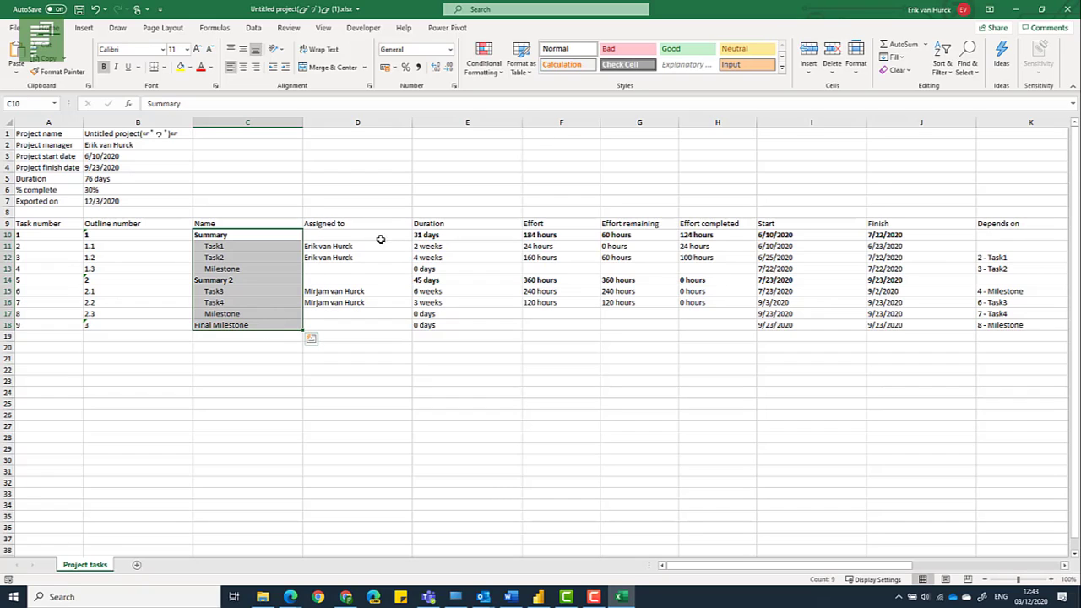
drag(112, 224, 136, 324)
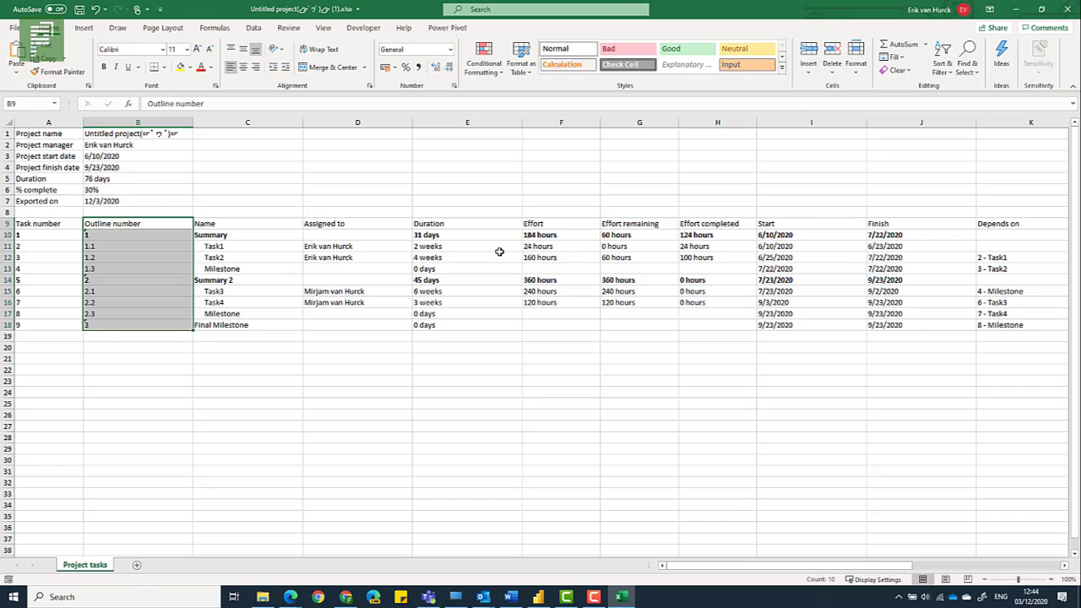
click(179, 226)
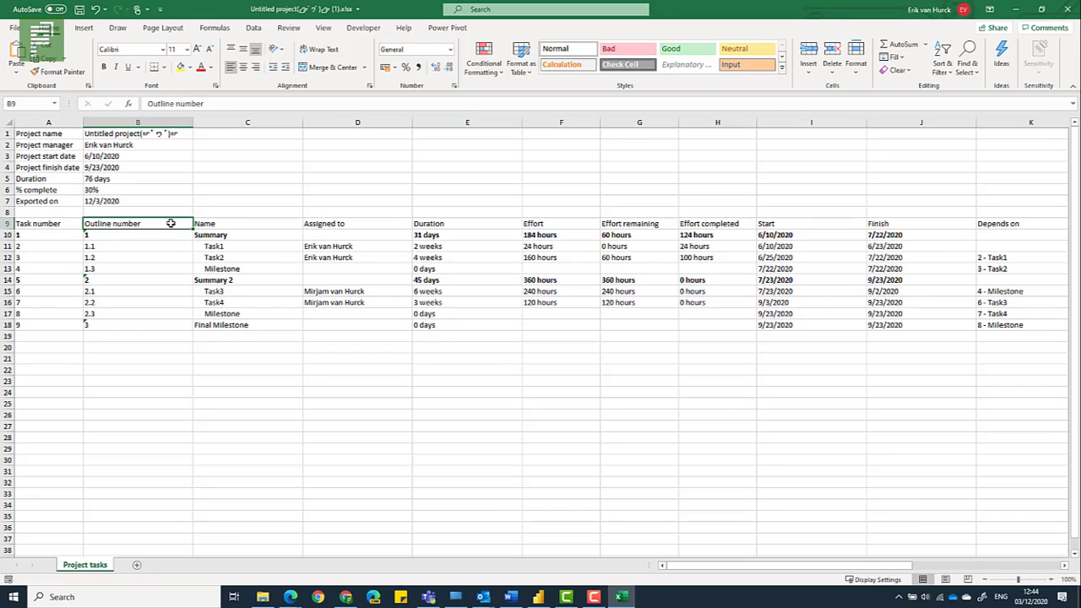
Format the task list range A9:P18 as a table with headers, using a green medium table style.
click(66, 222)
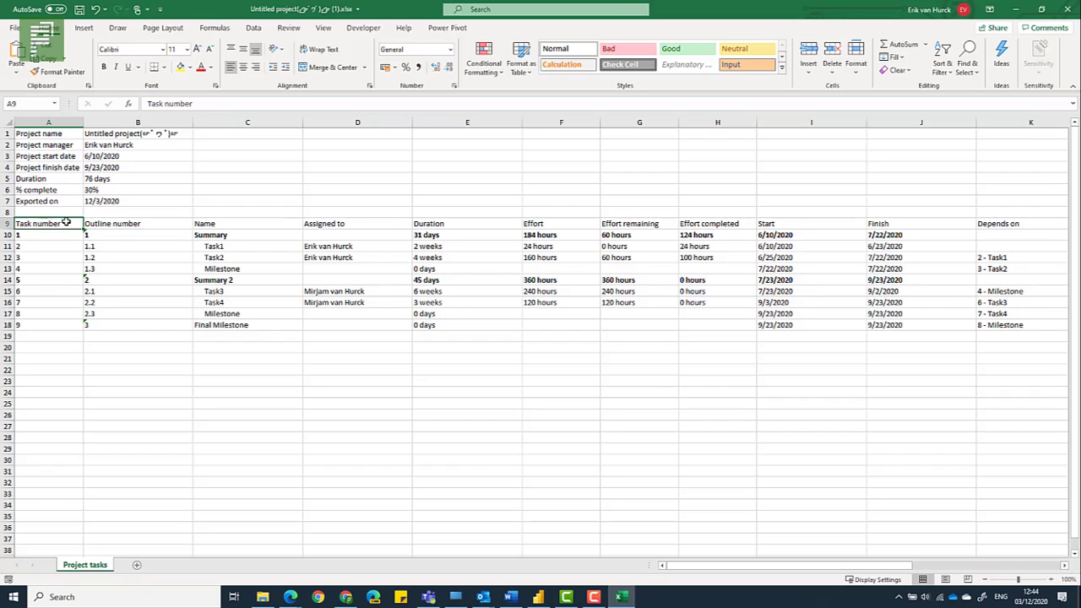
click(520, 58)
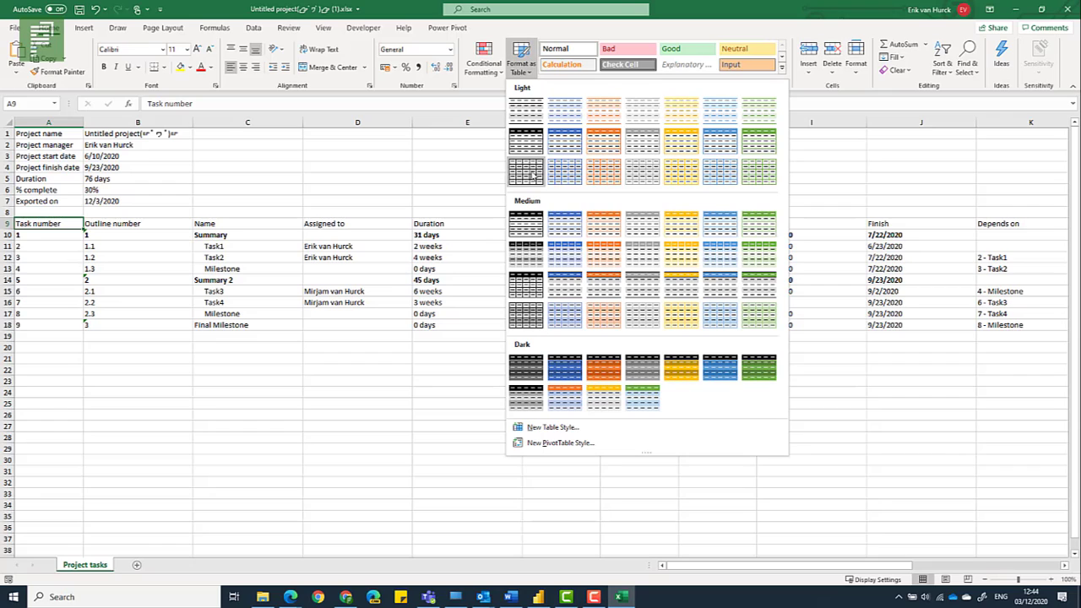
click(766, 232)
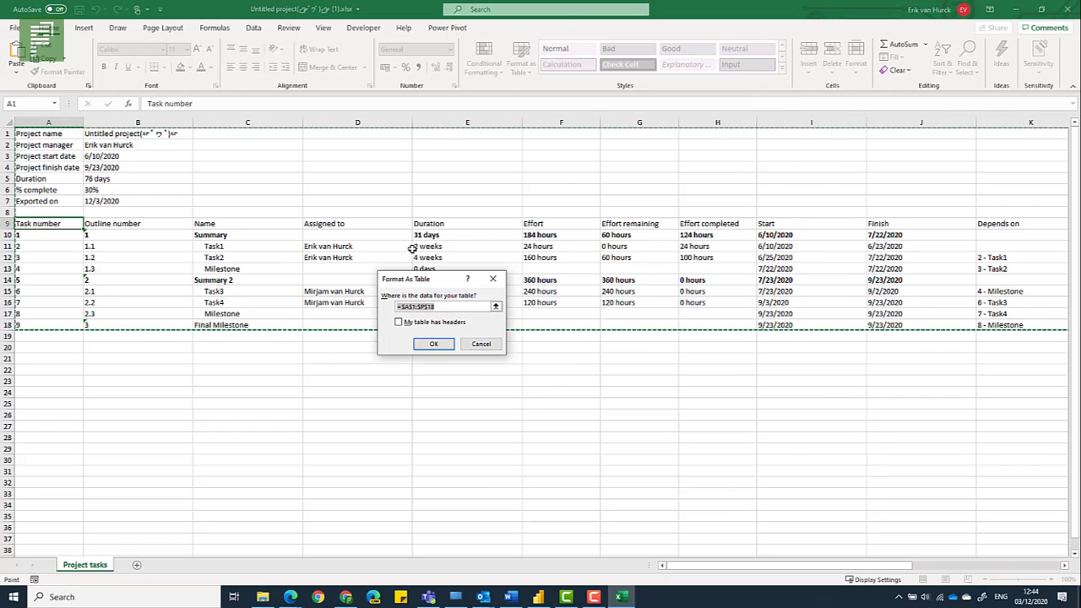
click(411, 307)
key(Delete)
text(9)
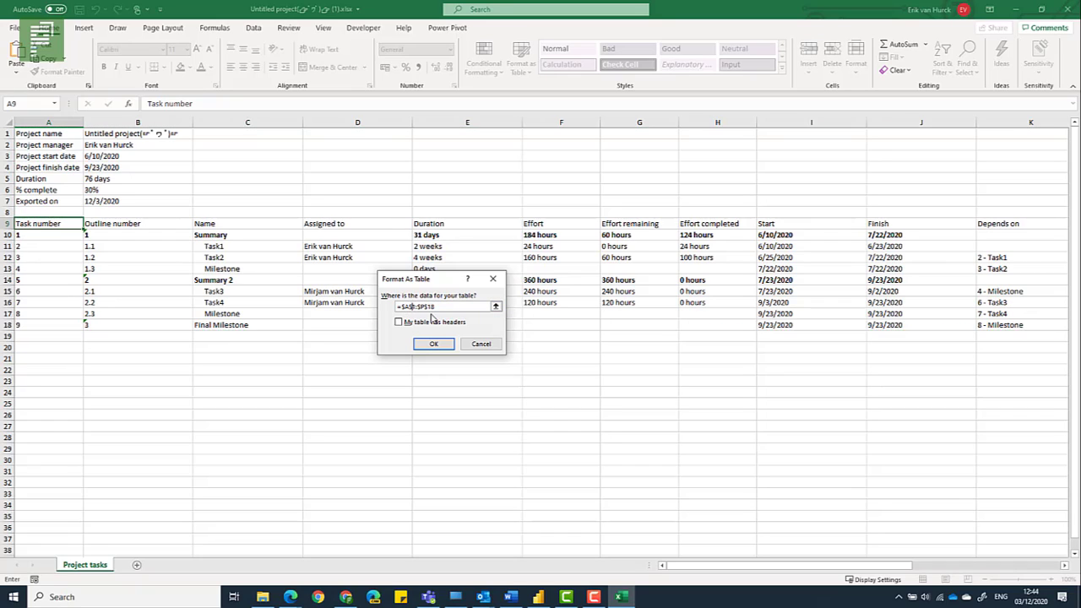
key(Delete)
text(9)
click(434, 322)
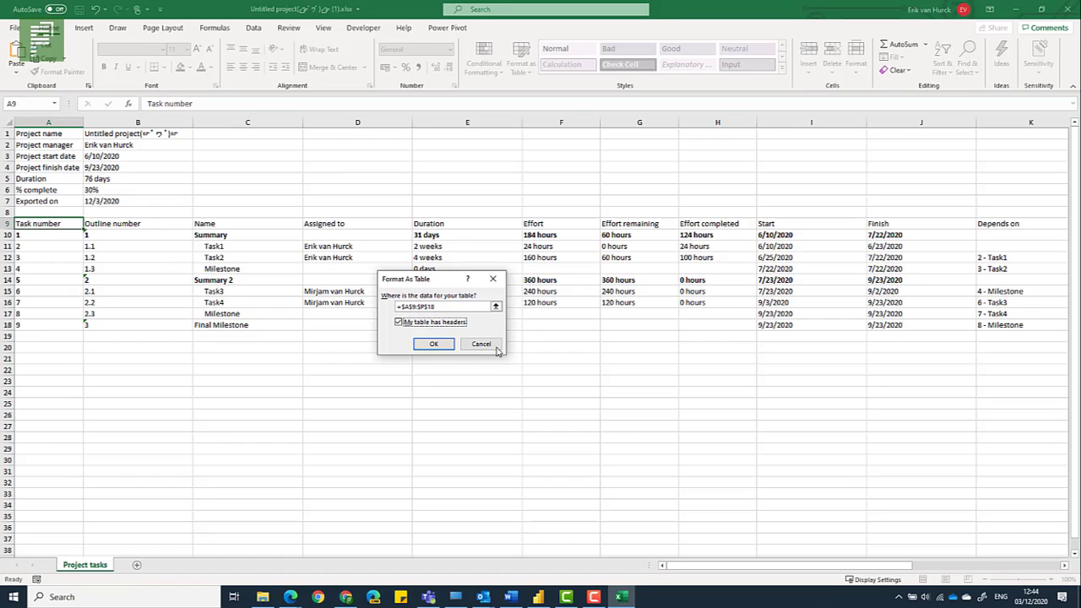
click(434, 344)
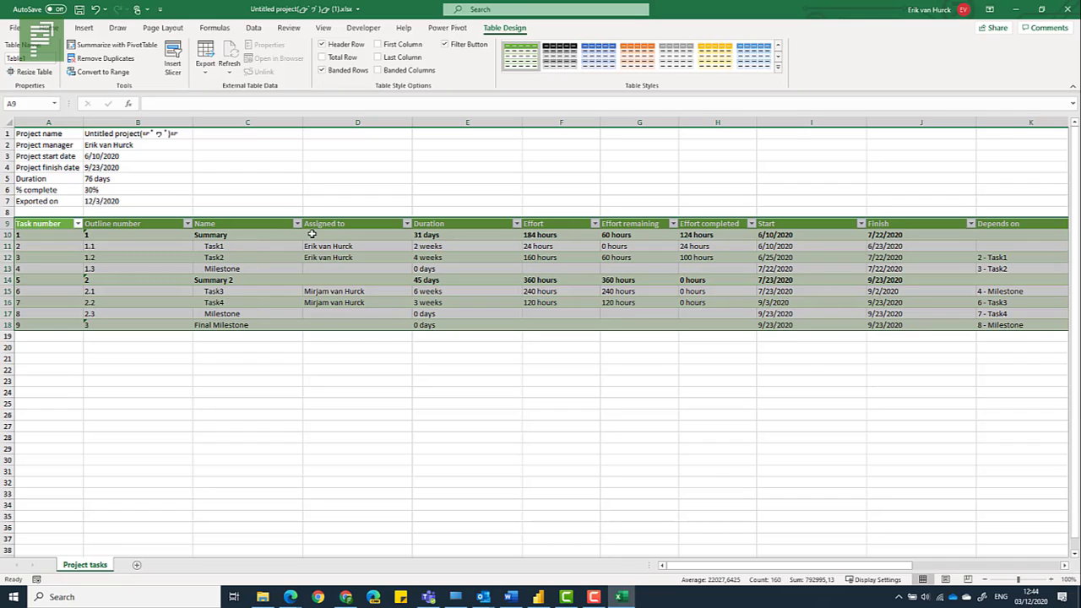
click(357, 348)
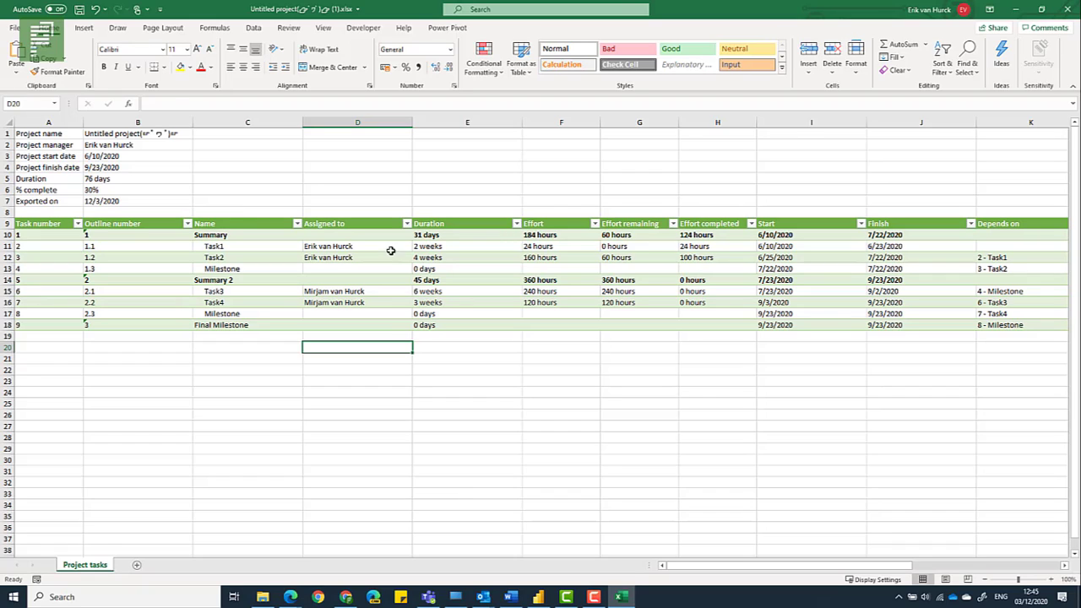
click(341, 368)
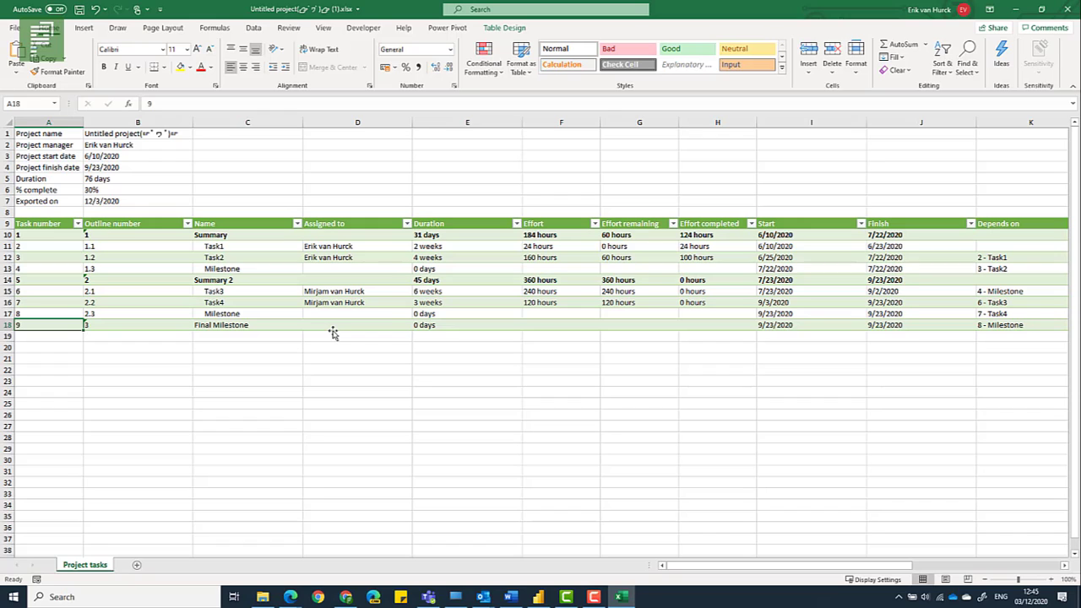
Switch to the Project Blog in Edge and read the article "Export your entire project to Excel" through its export scenarios.
mouse_move(287, 583)
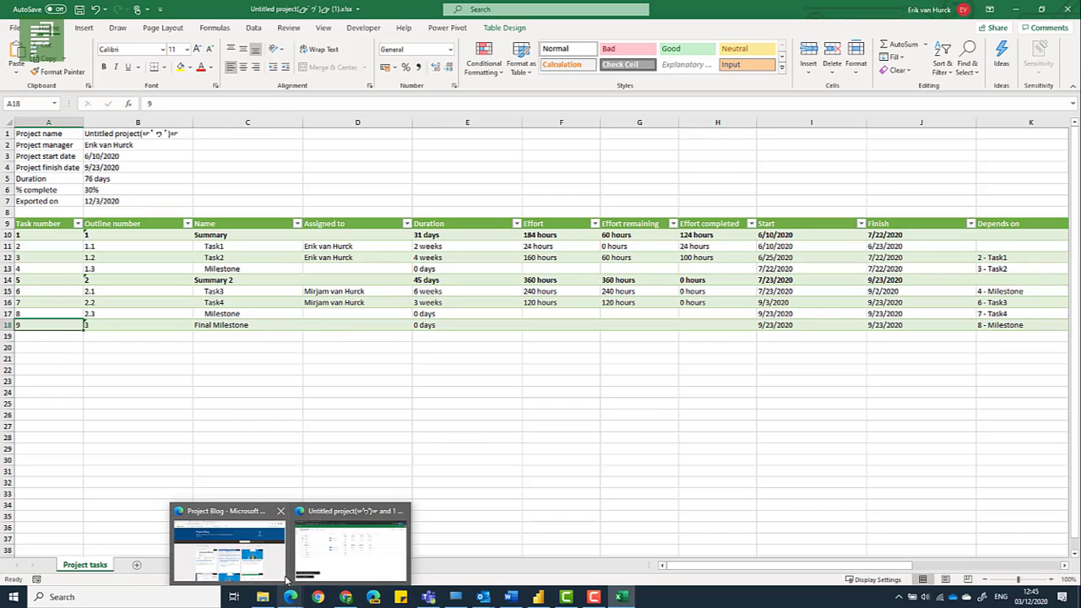
click(246, 549)
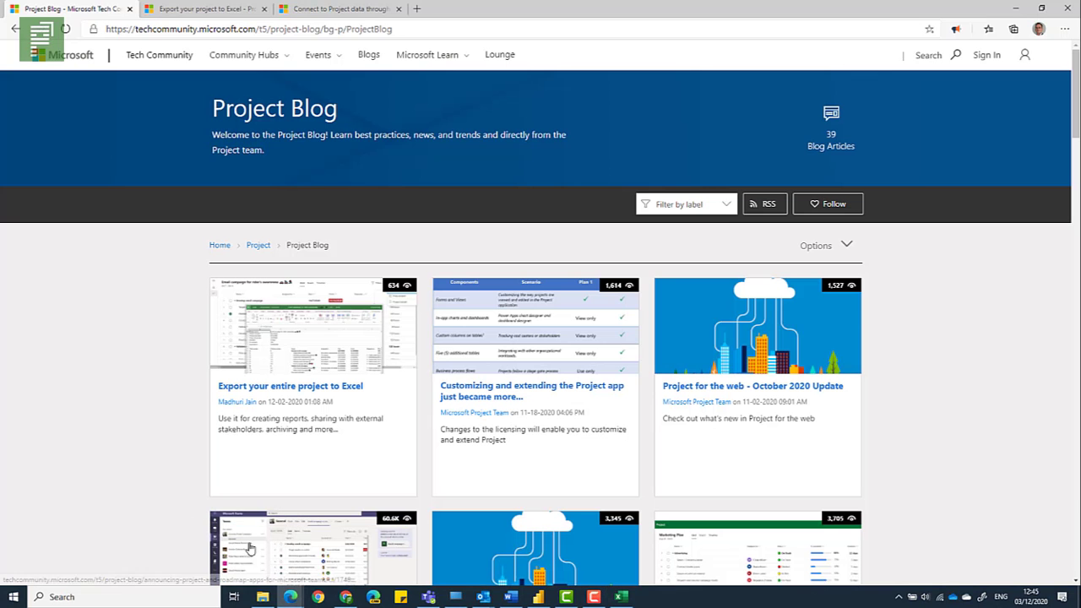
click(258, 387)
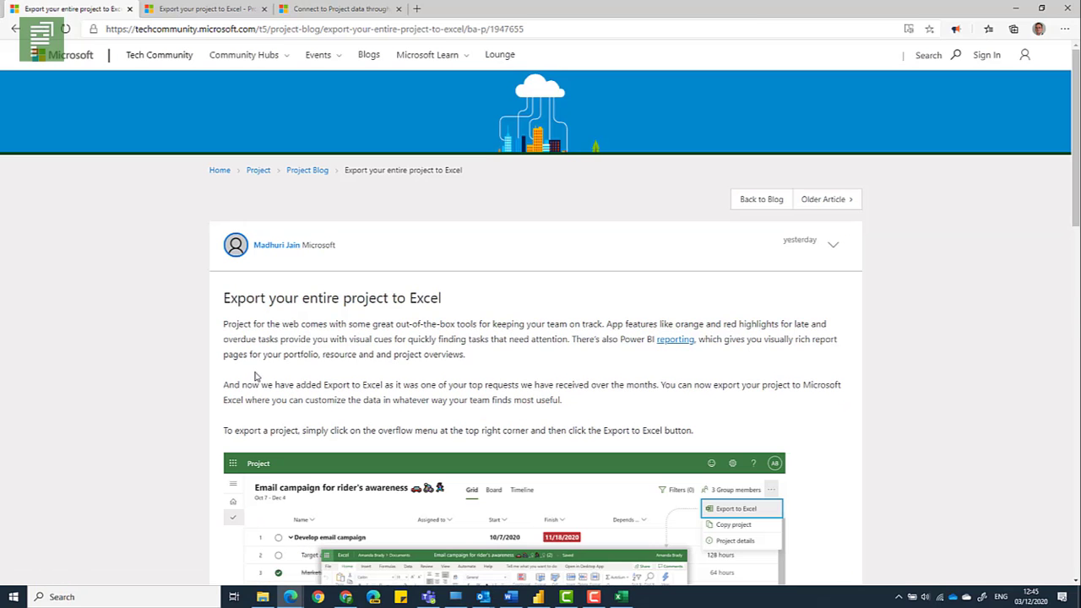
scroll(224, 382, down, 5)
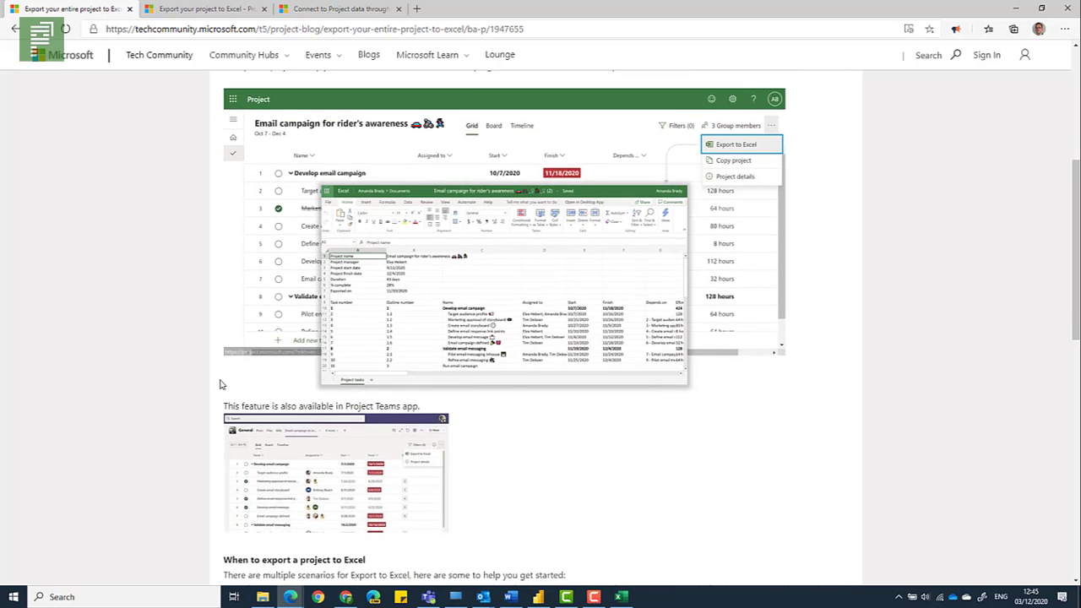
scroll(220, 384, down, 2)
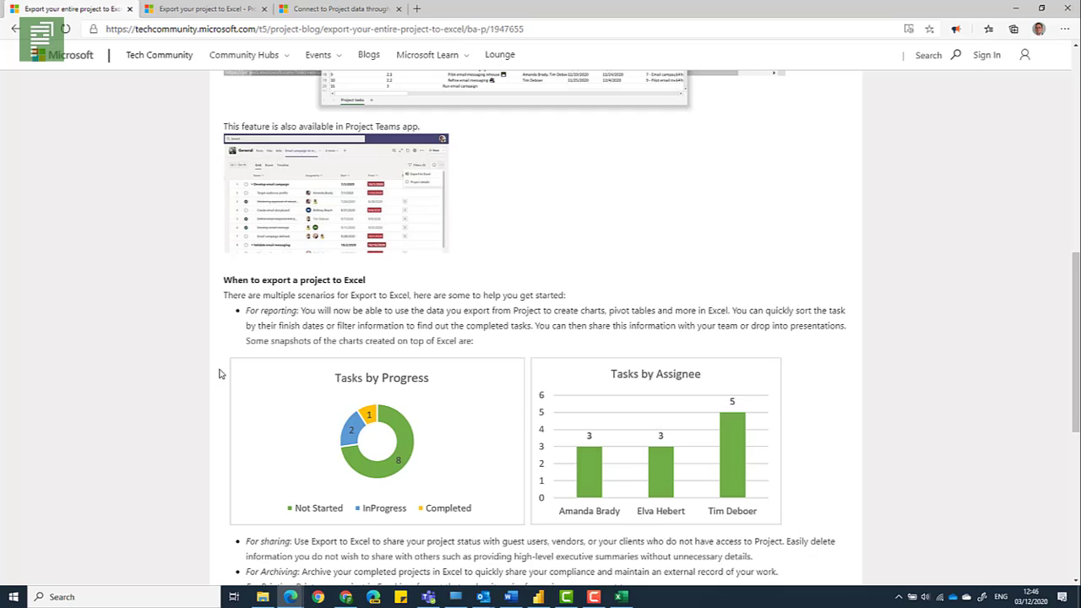
scroll(218, 372, down, 1)
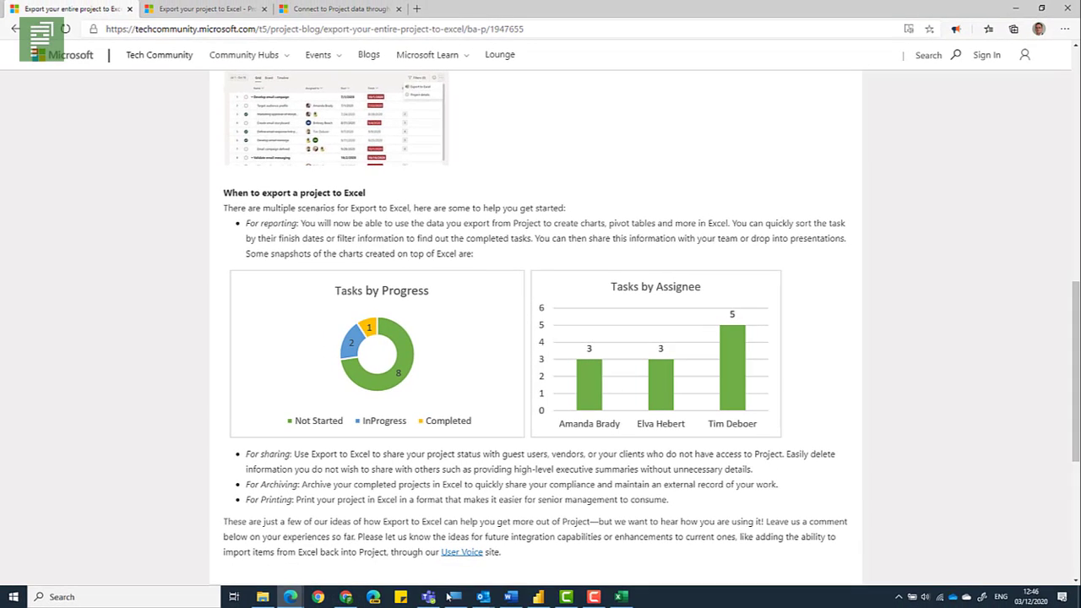
Switch to the P4W report in Power BI Desktop and refresh its data.
click(543, 593)
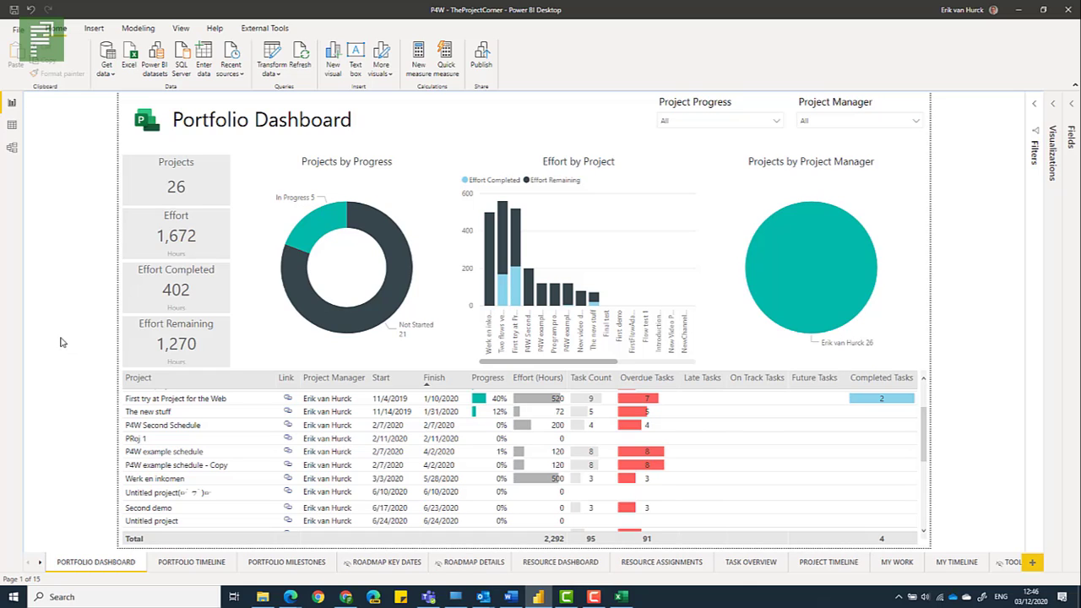
click(301, 58)
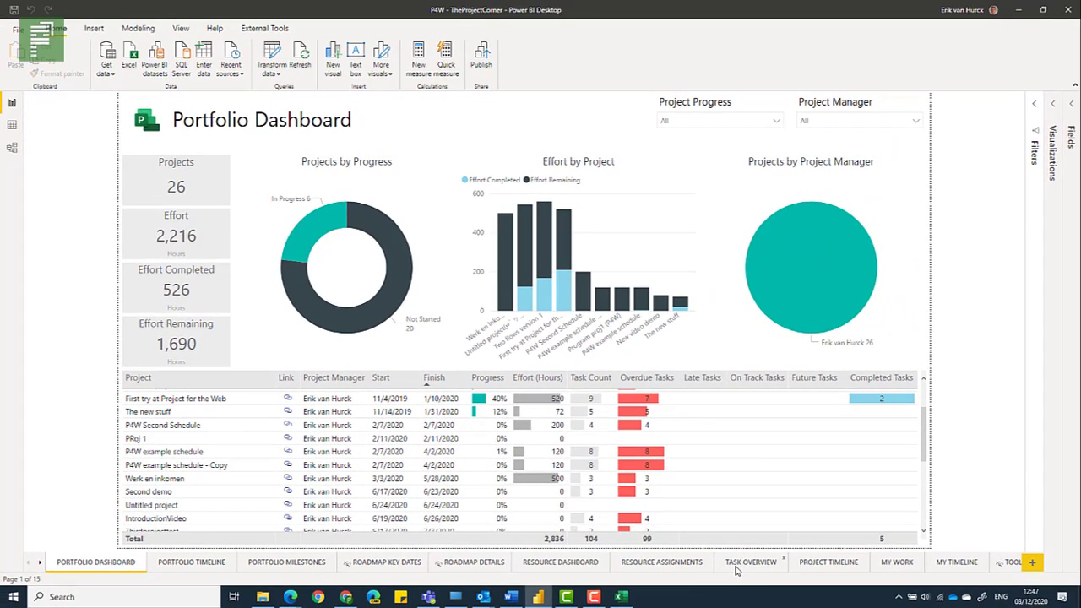
Examine the Task Overview page and the Project Timeline page through the final September milestones.
click(737, 563)
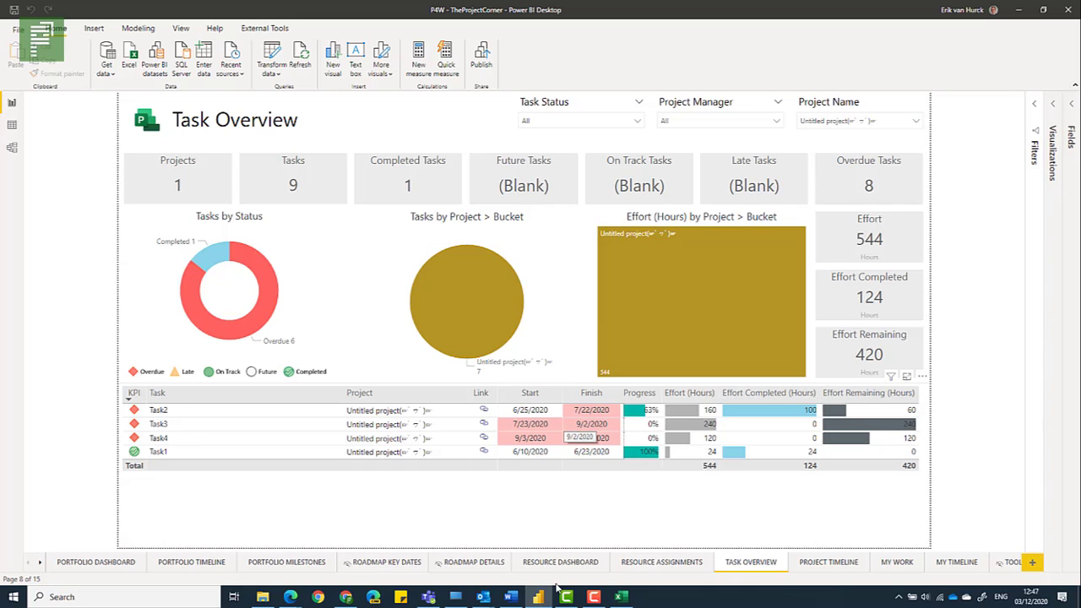
click(819, 564)
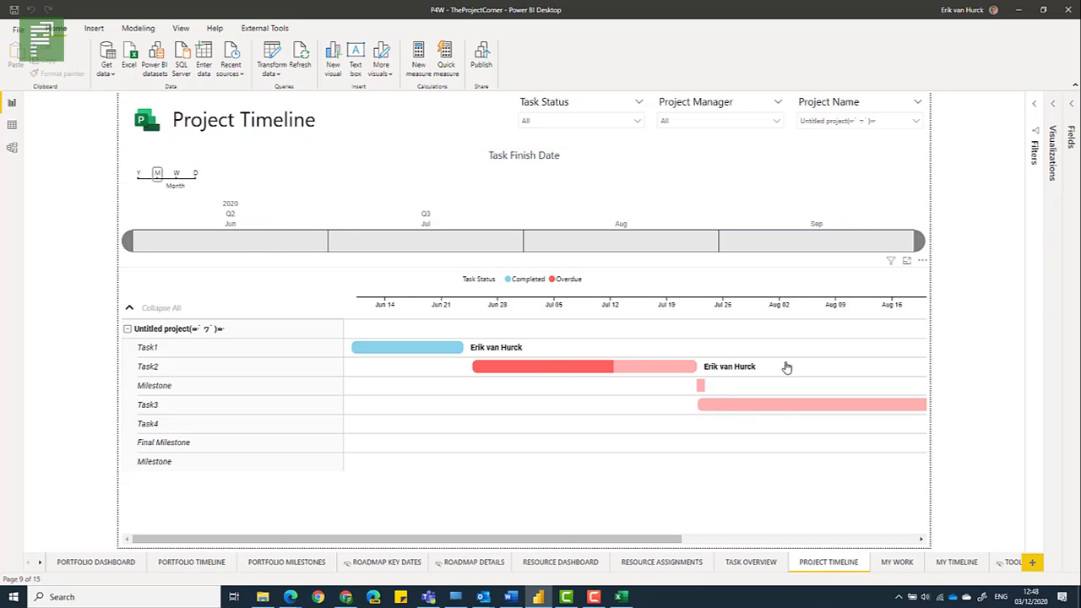
drag(676, 542, 900, 542)
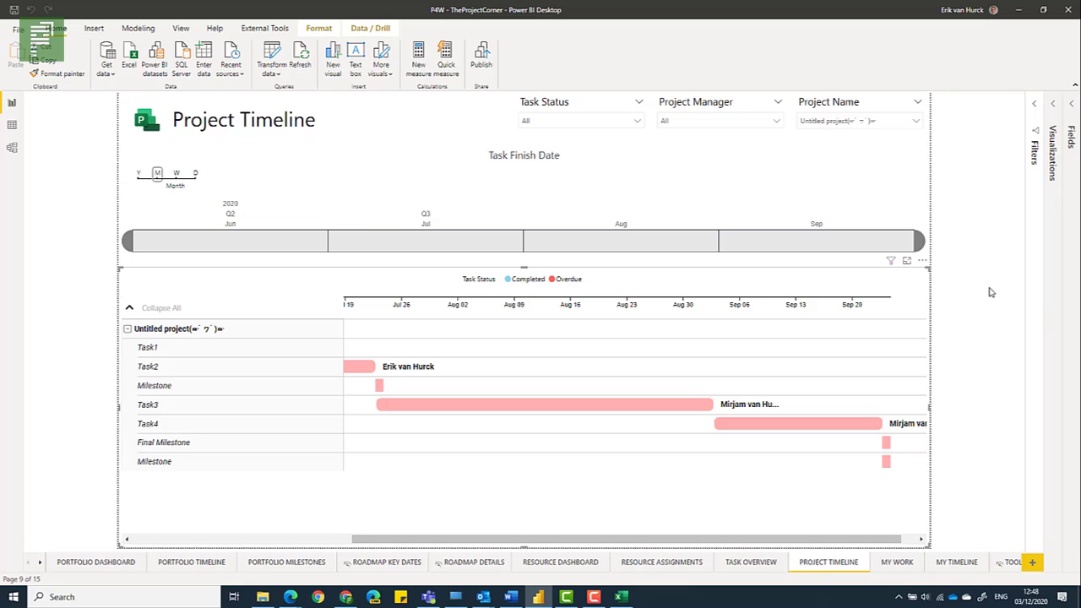
Filter the My Work page to the first listed resource and to the emoticon-named Untitled project in the Tasks by Project chart.
click(895, 563)
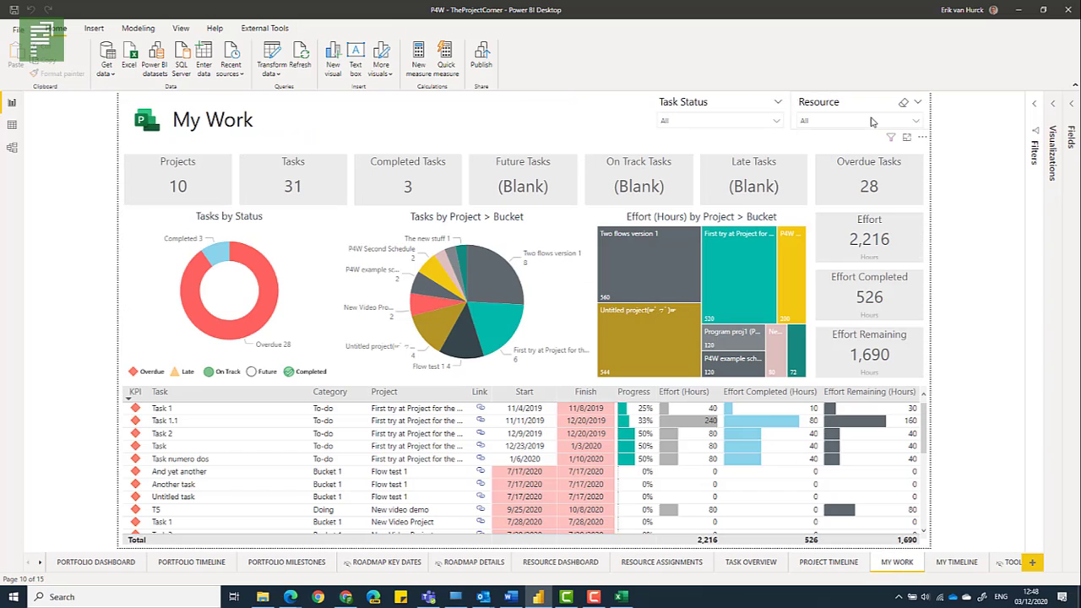
click(873, 121)
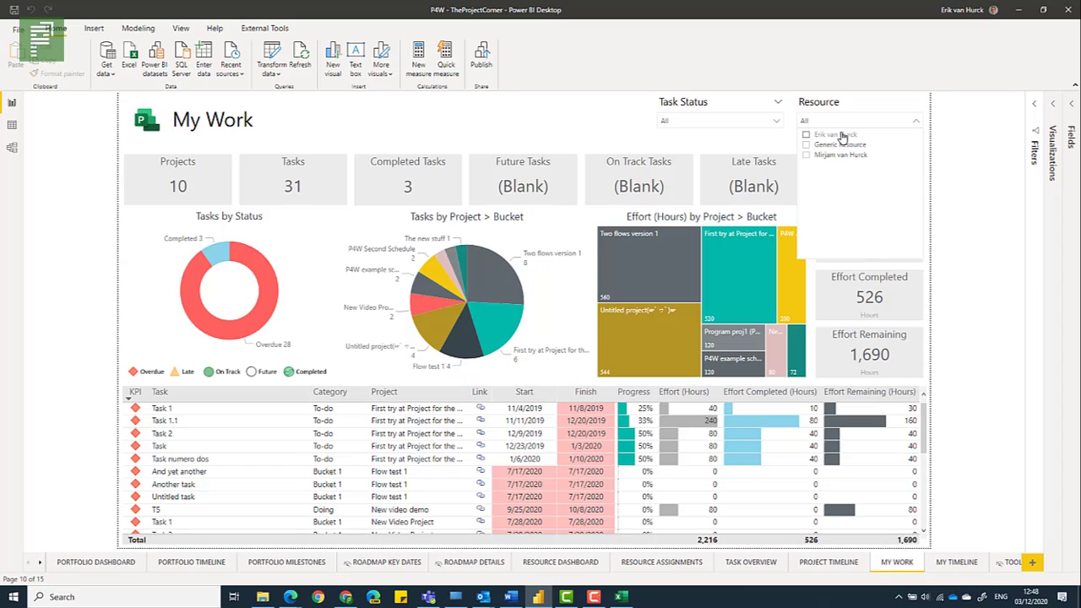
click(838, 135)
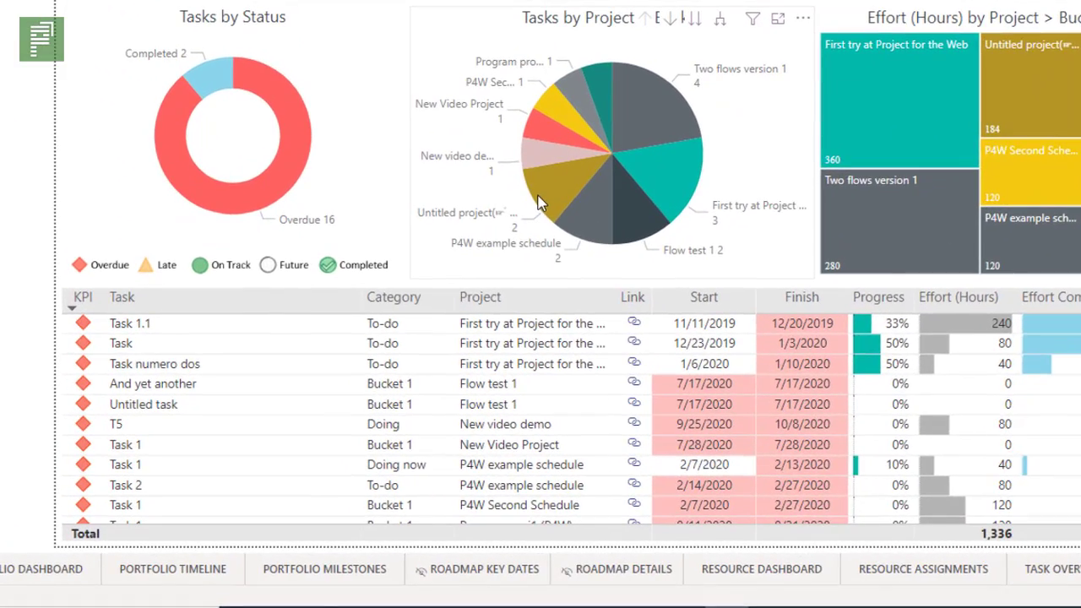
click(561, 189)
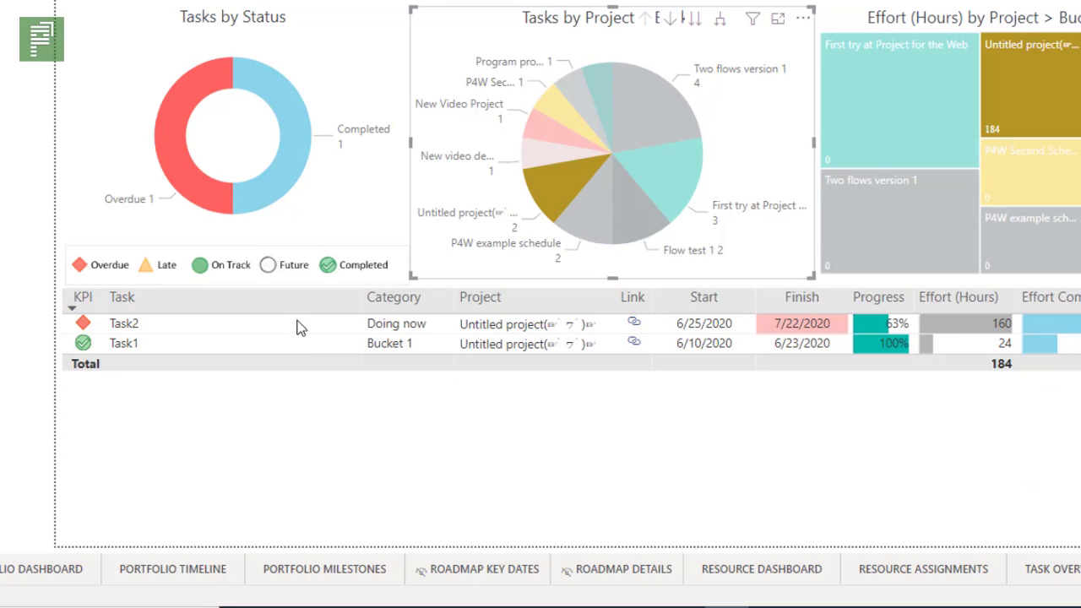
click(191, 338)
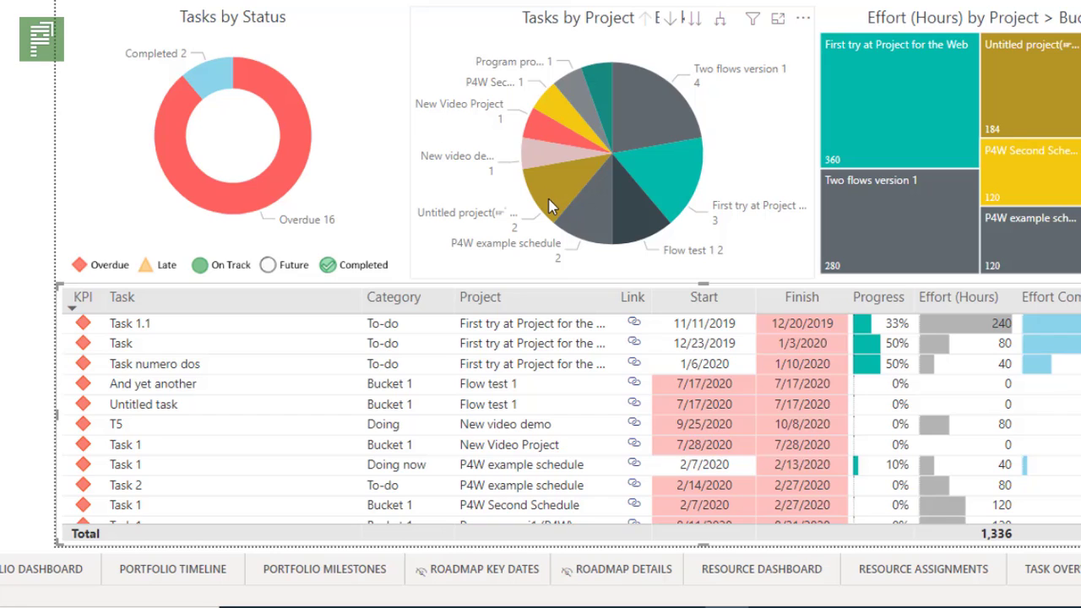
click(550, 200)
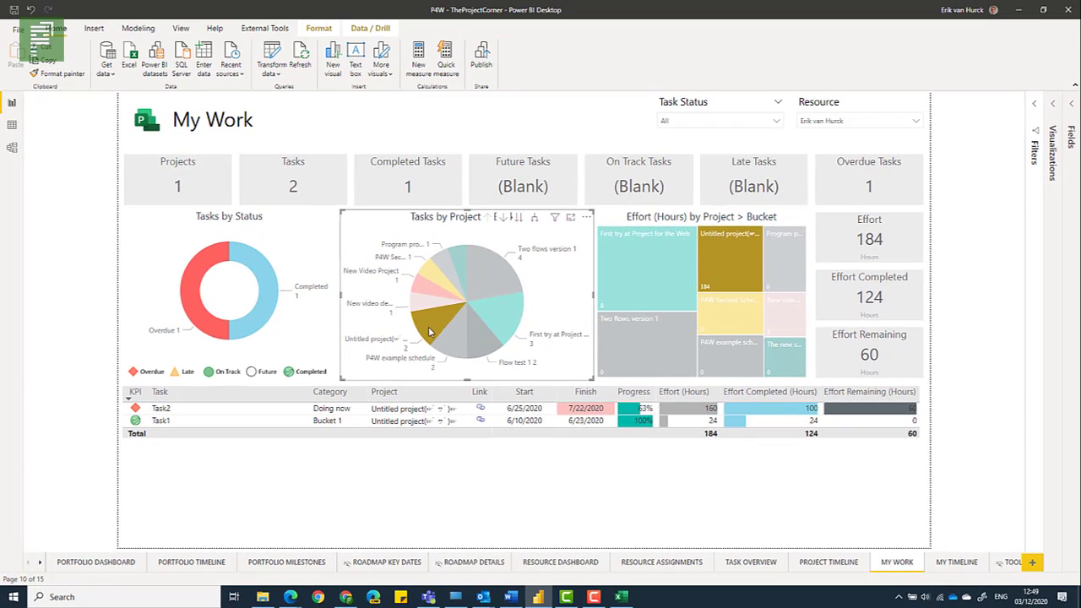
mouse_move(511, 236)
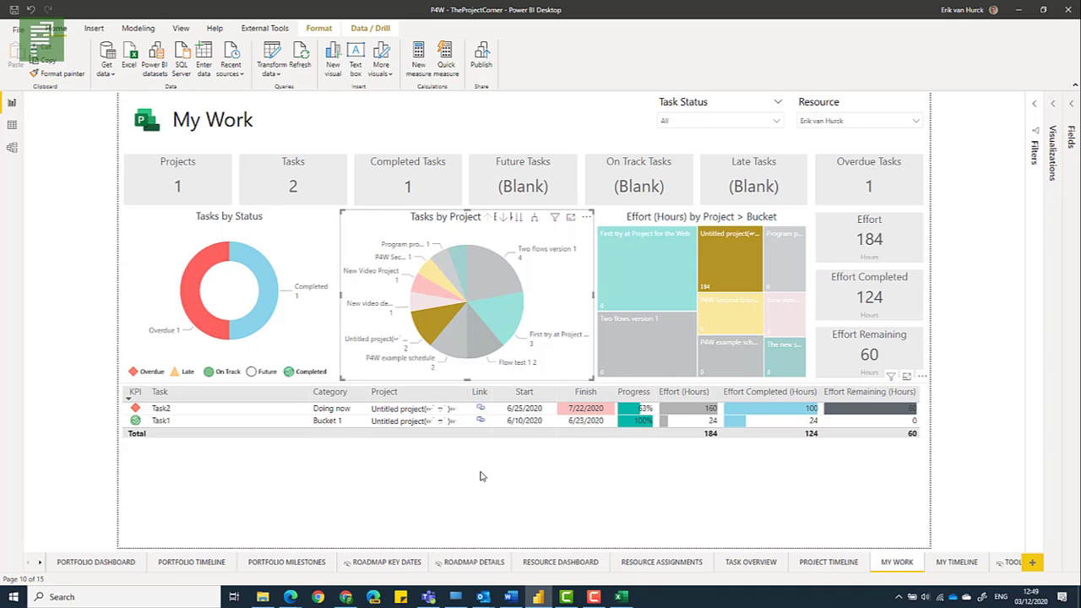
Switch to the InPrivate Edge window with Project and open the Teams web app from teams.microsoft.com in a new tab.
key(alt+Tab)
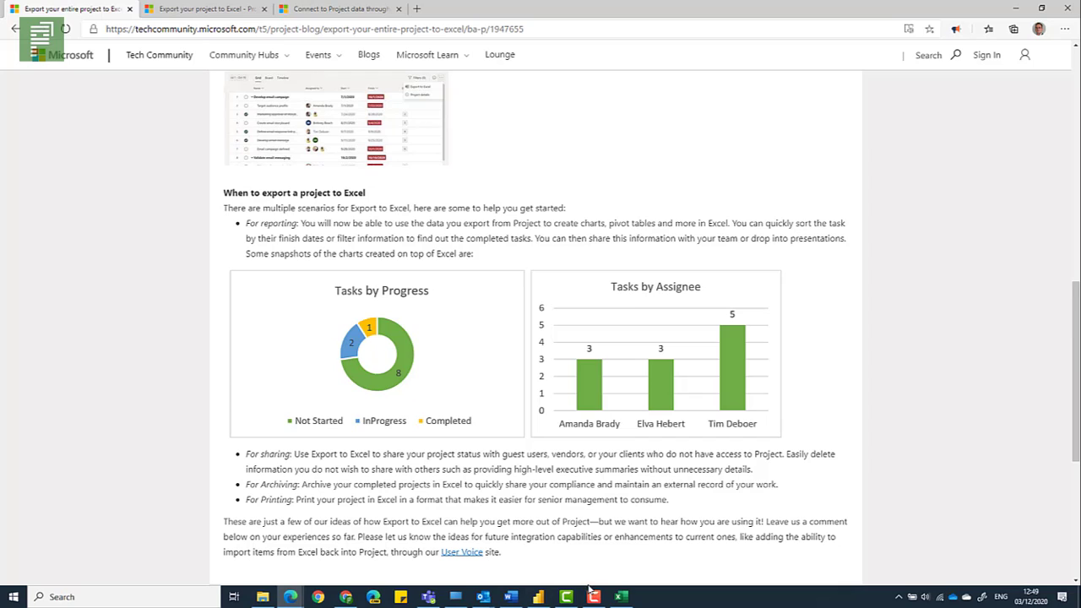
mouse_move(292, 597)
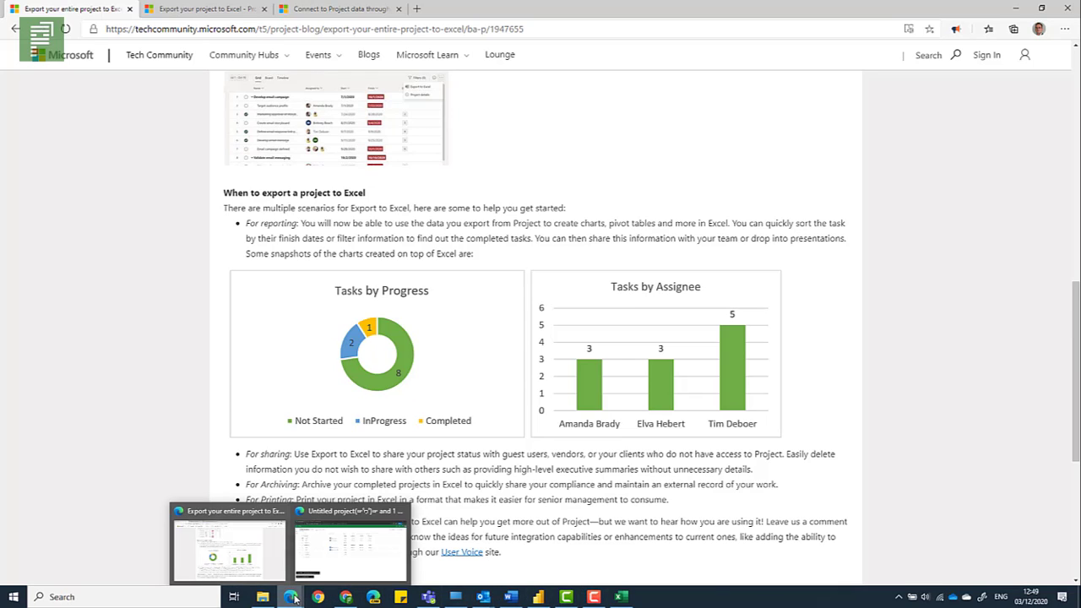
click(351, 547)
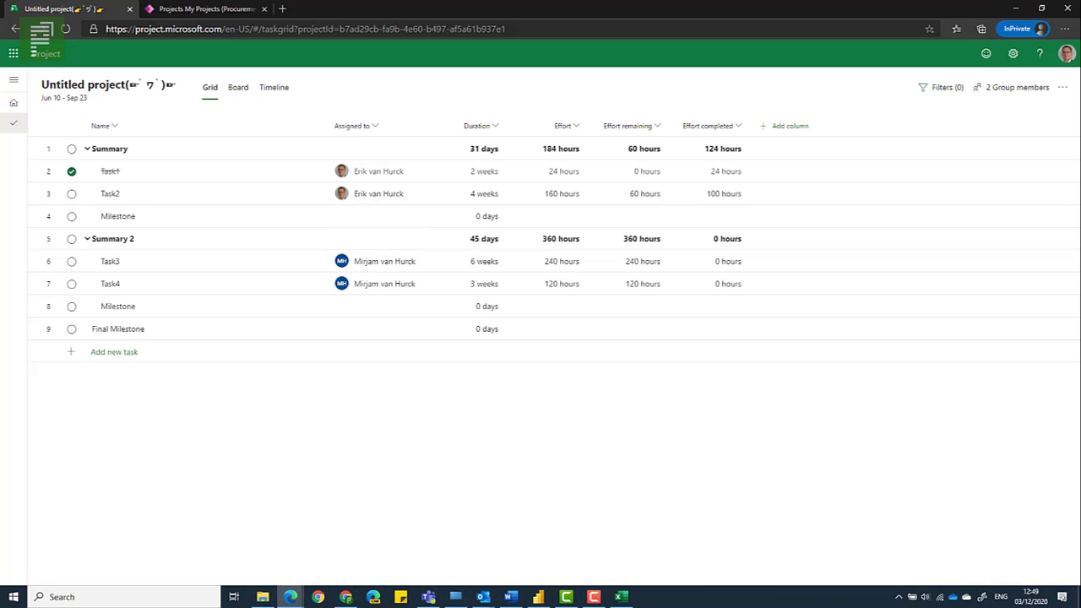
click(284, 9)
text(teams.microsoft.com)
key(Return)
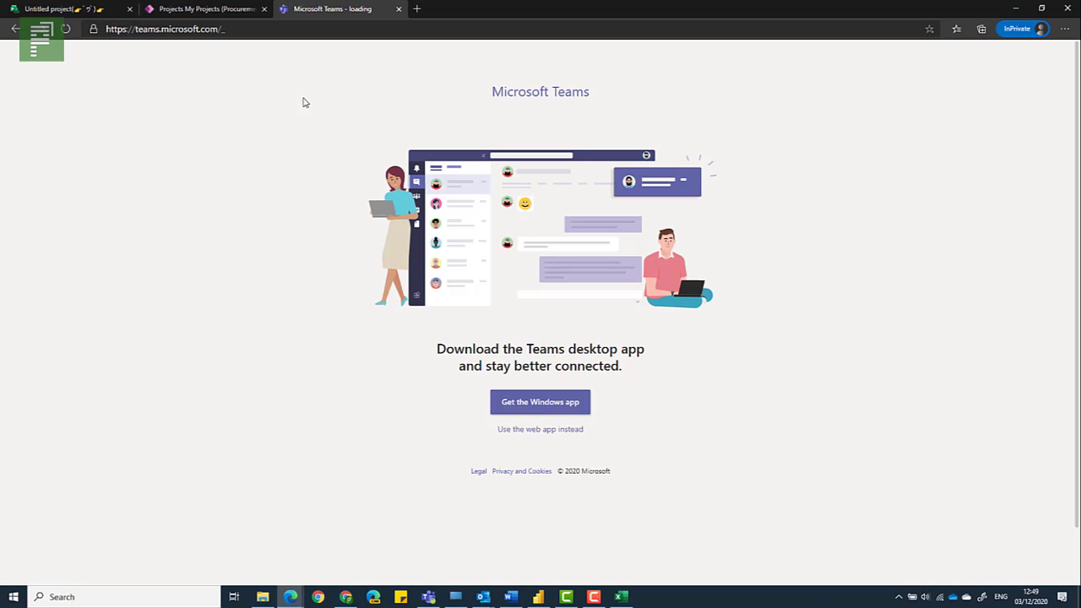
click(532, 431)
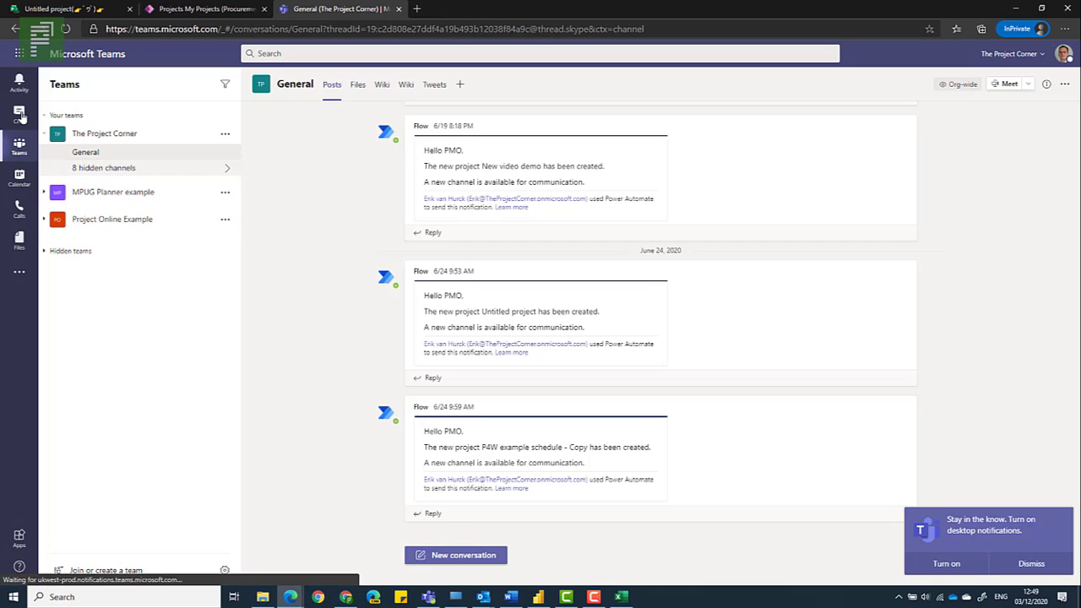
Create a team from the existing Microsoft 365 group of the emoticon-named Untitled project.
click(80, 571)
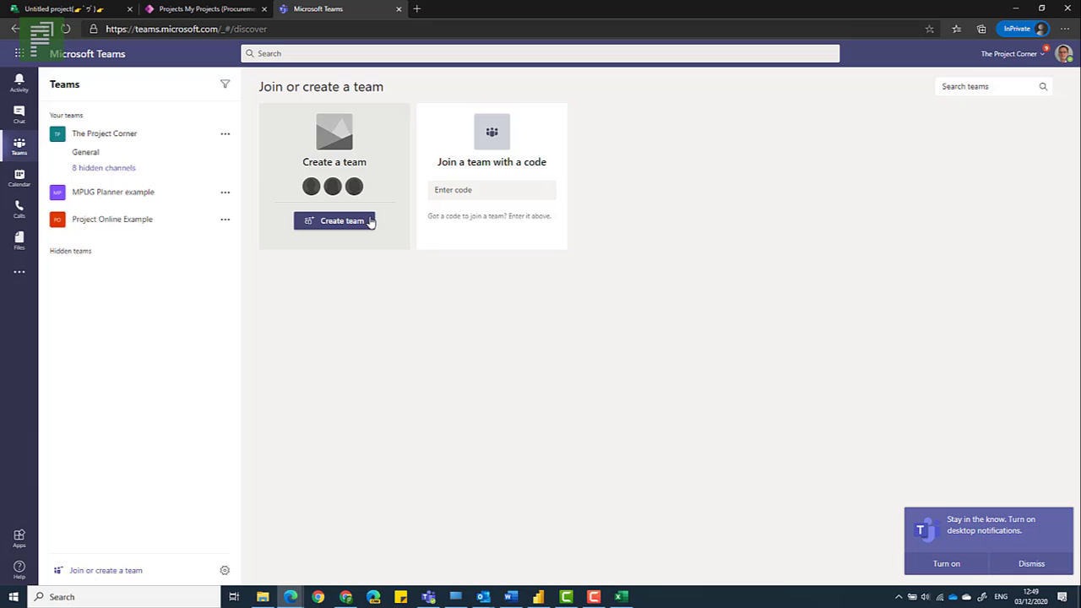
click(344, 224)
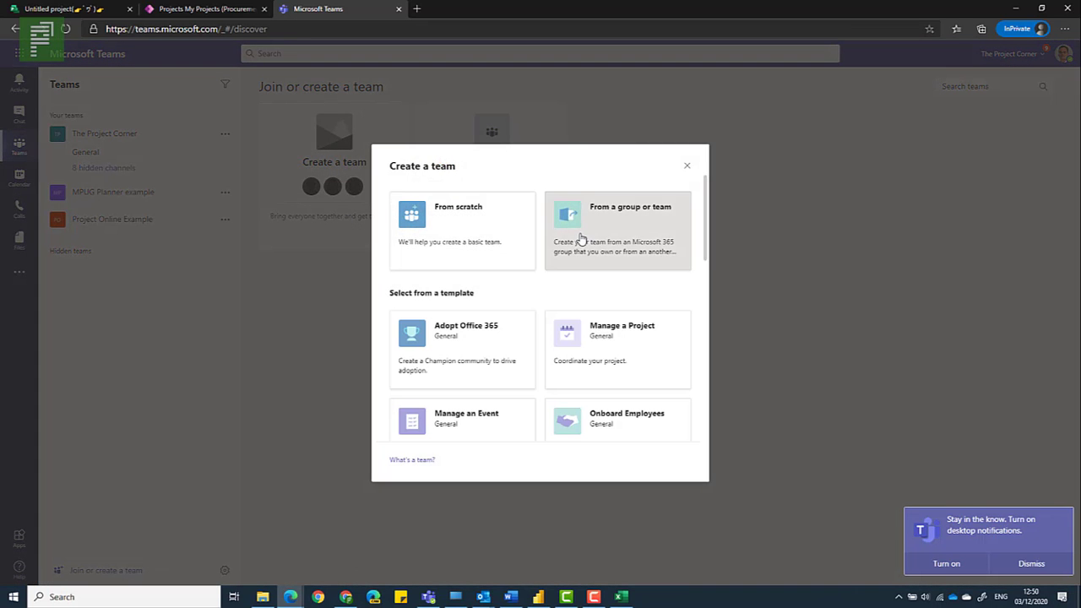
click(581, 239)
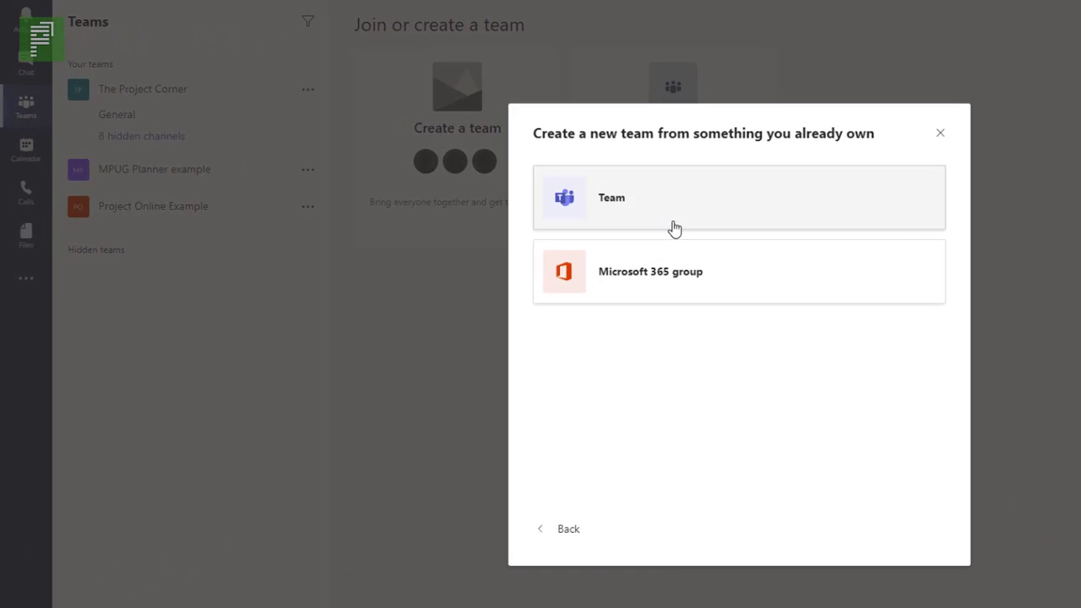
click(659, 281)
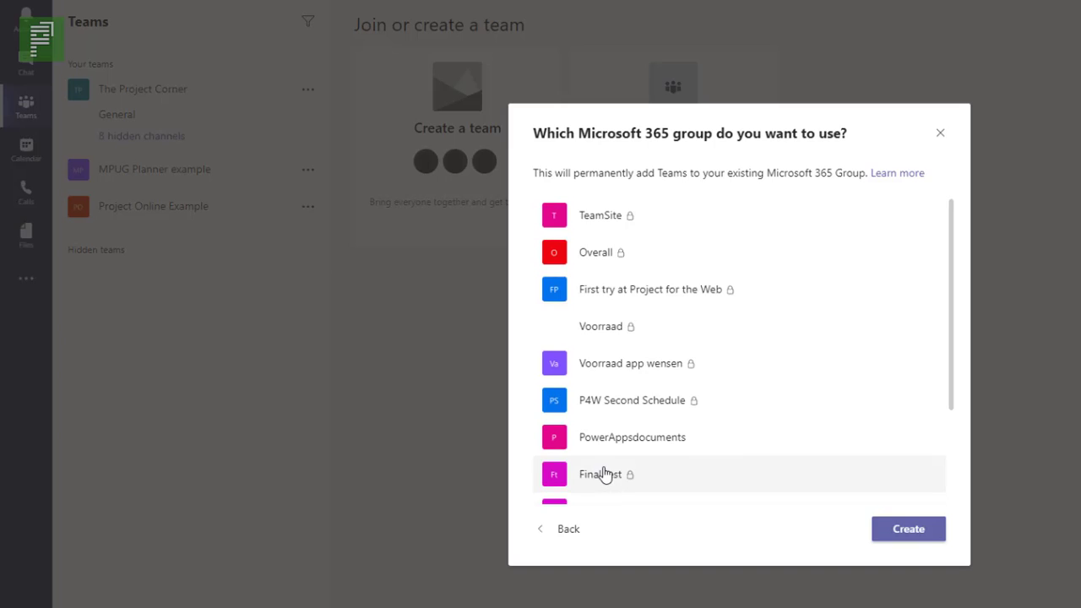
scroll(605, 475, down, 4)
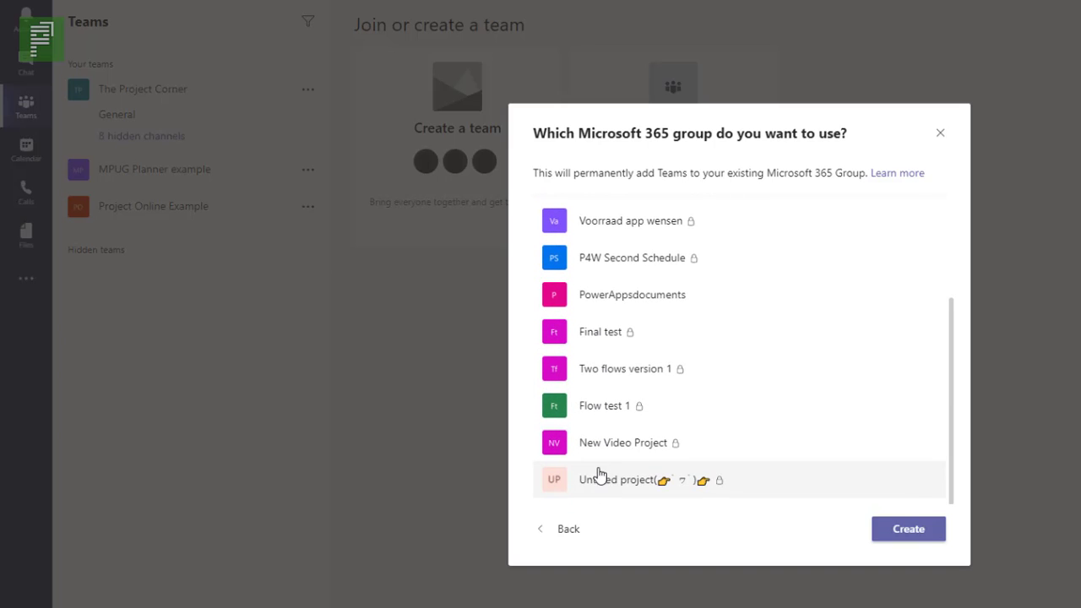
click(891, 531)
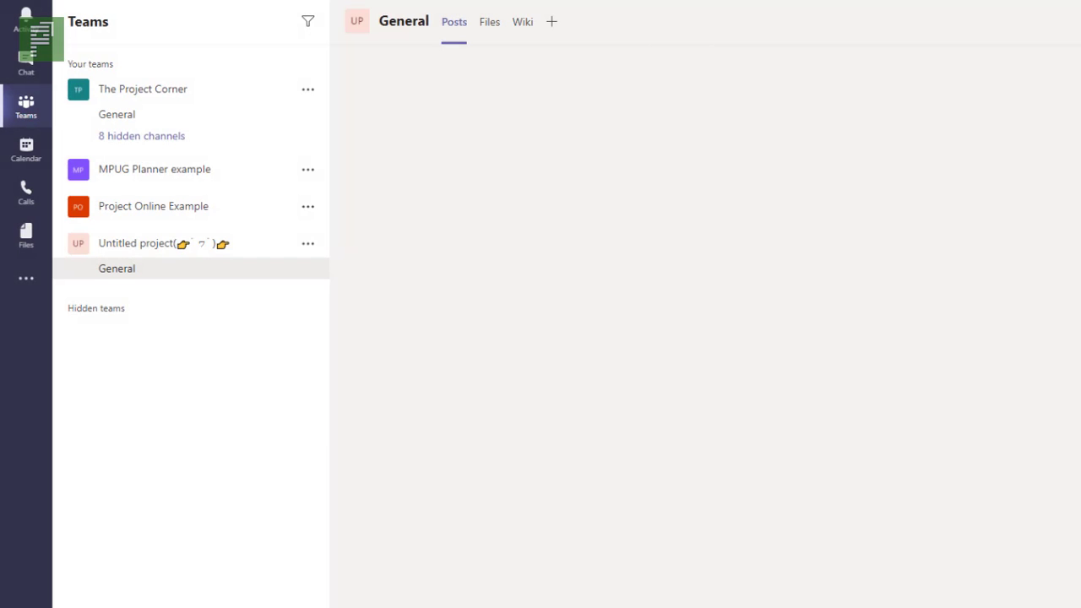
Add a Project tab to the new team's General channel, using the existing emoticon-named Untitled project and posting to the channel about it.
click(551, 21)
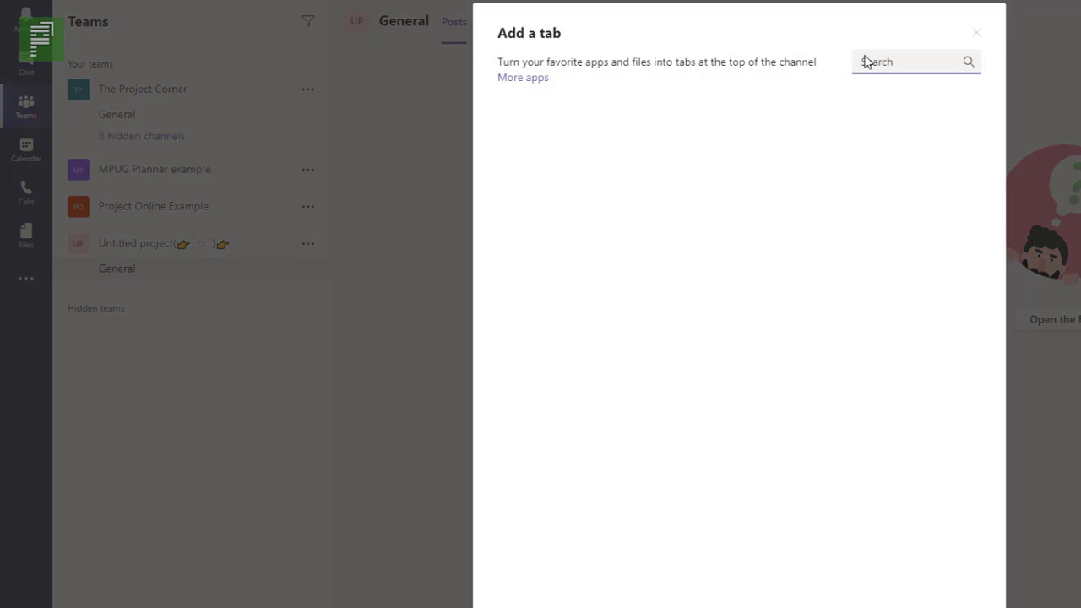
text(projec)
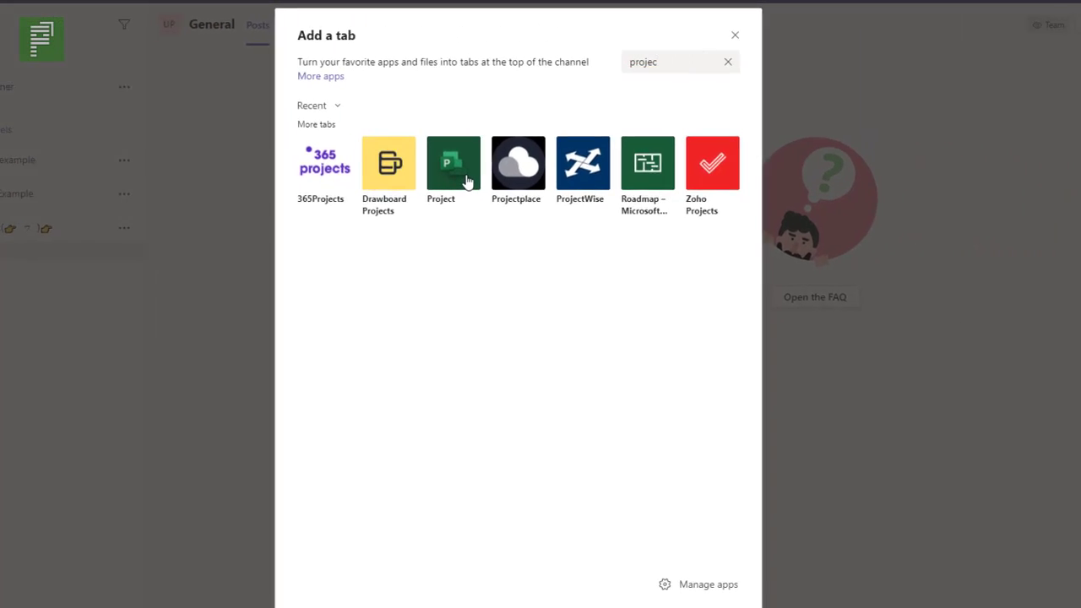
click(668, 173)
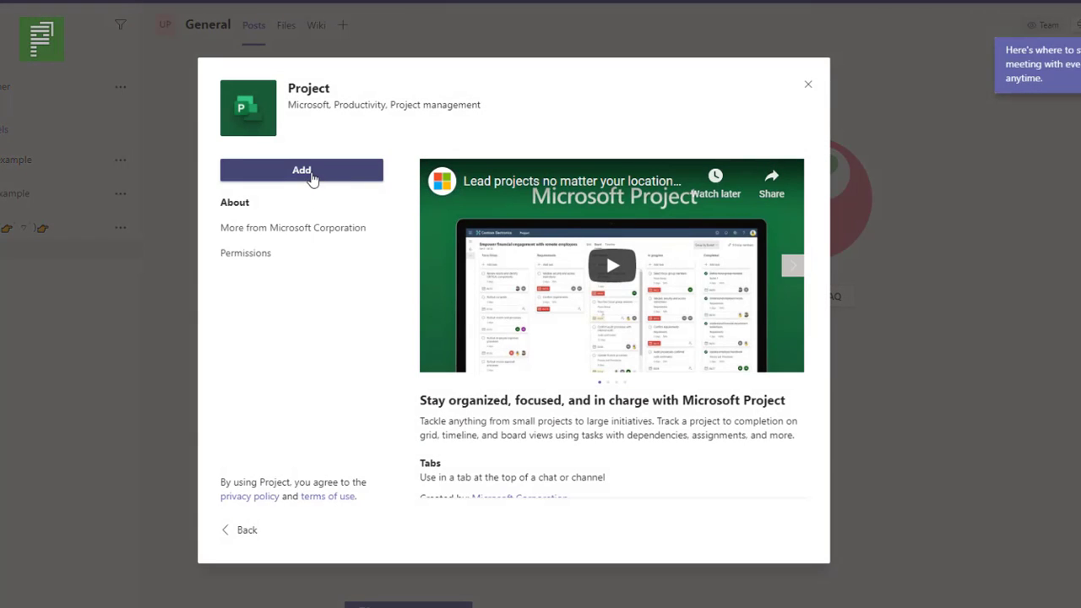
click(304, 174)
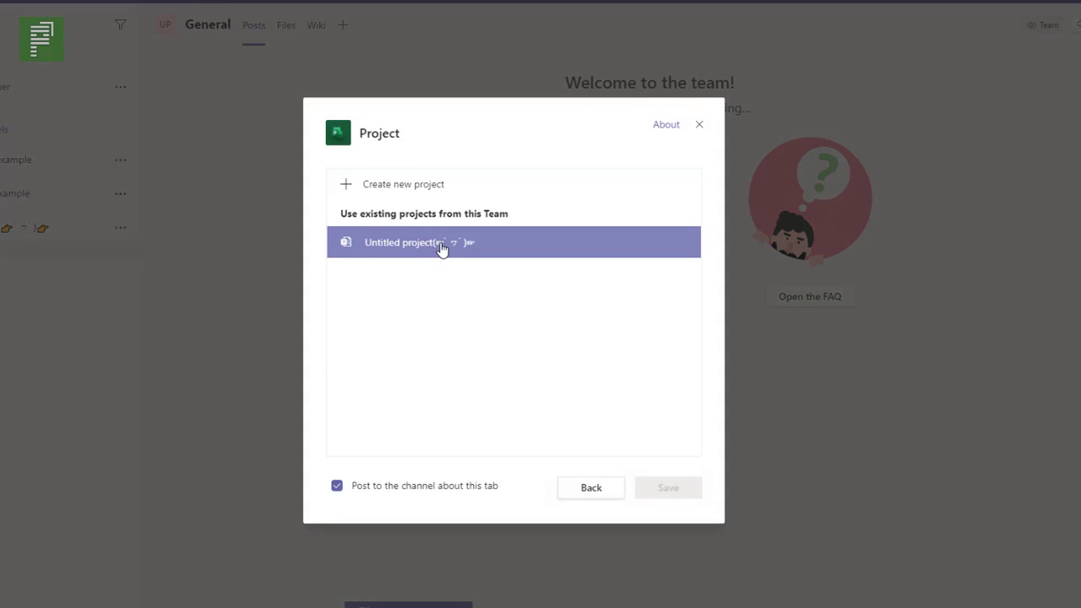
click(502, 242)
click(666, 489)
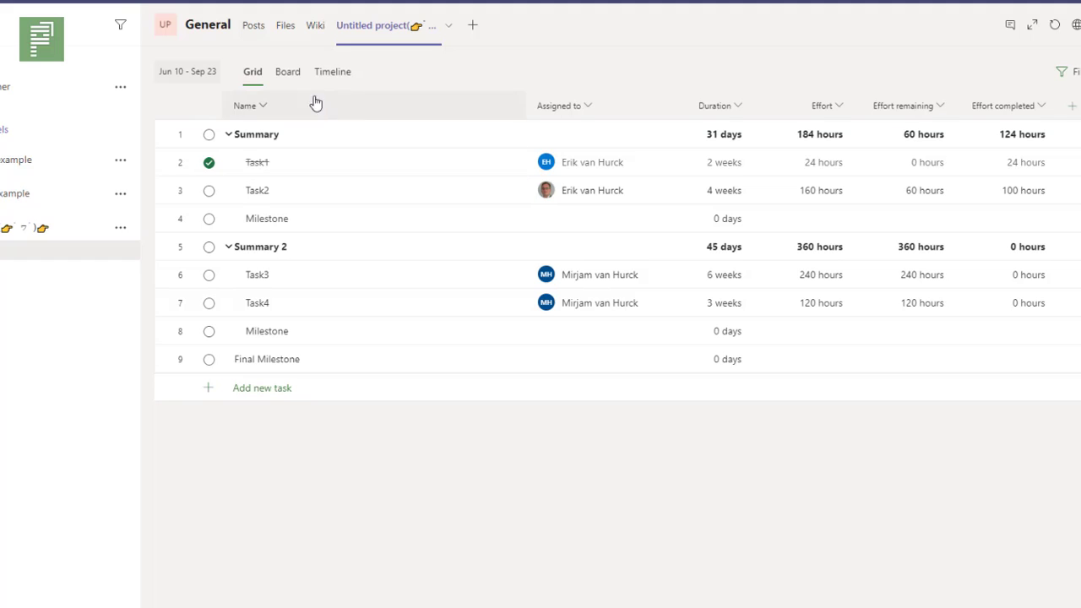
View the project plan in the Board, Grid and Timeline views, and return to the Grid view.
click(292, 80)
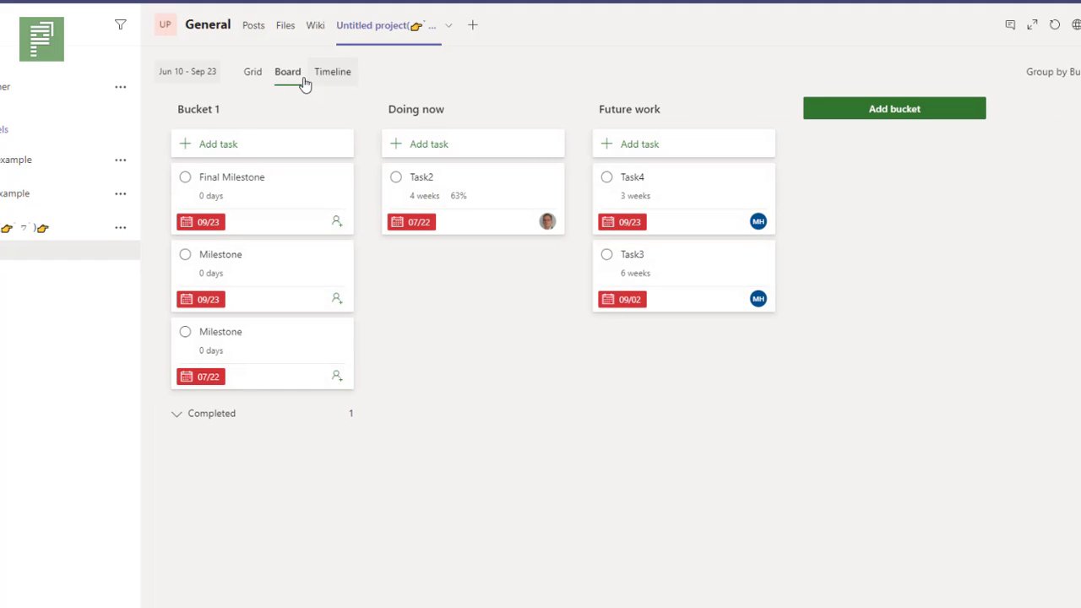
click(250, 76)
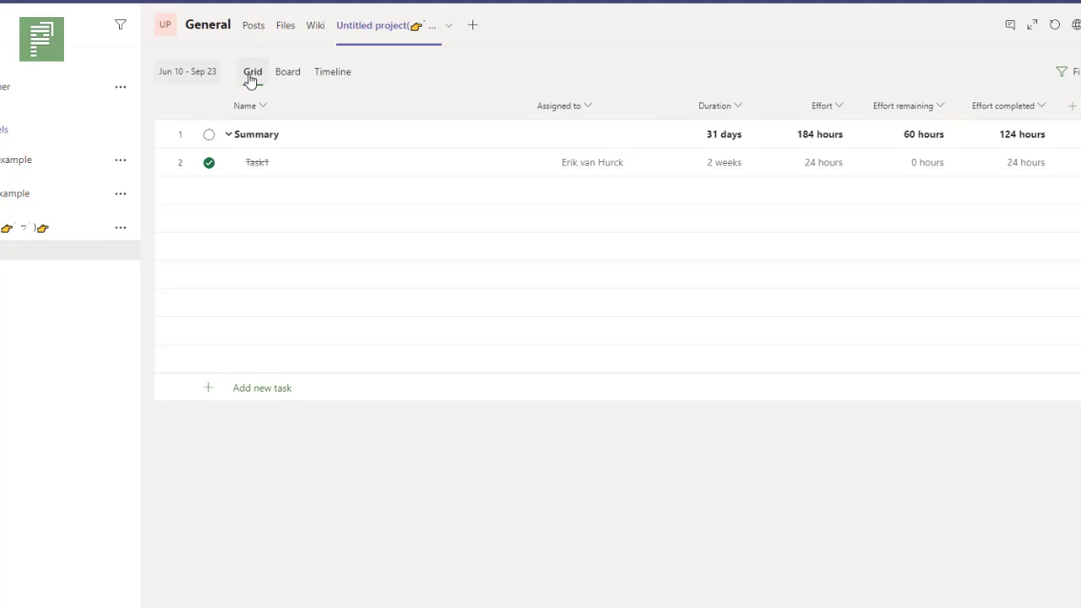
click(322, 74)
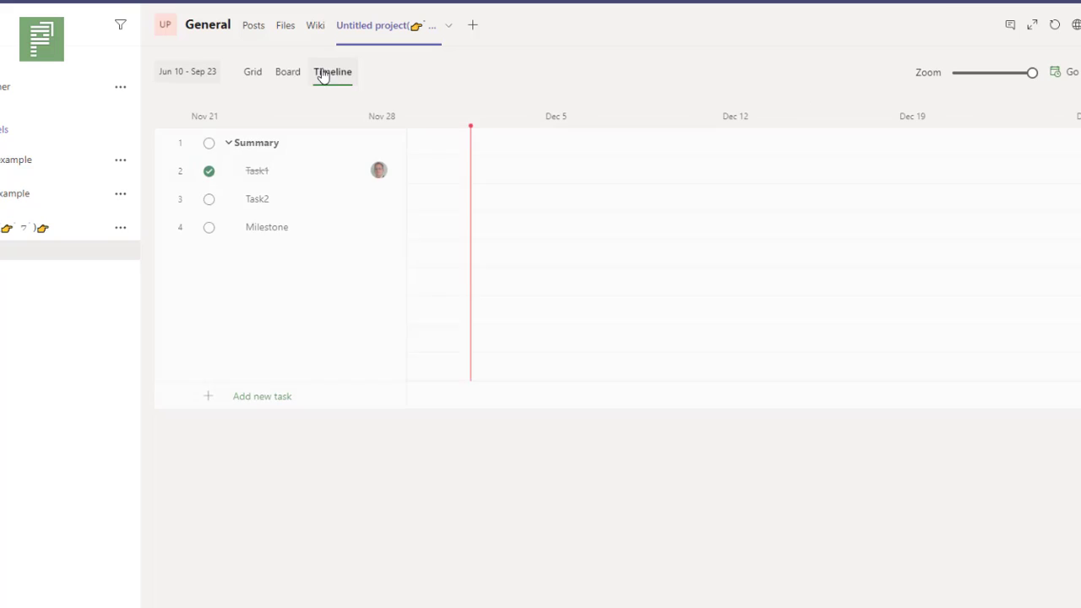
click(254, 72)
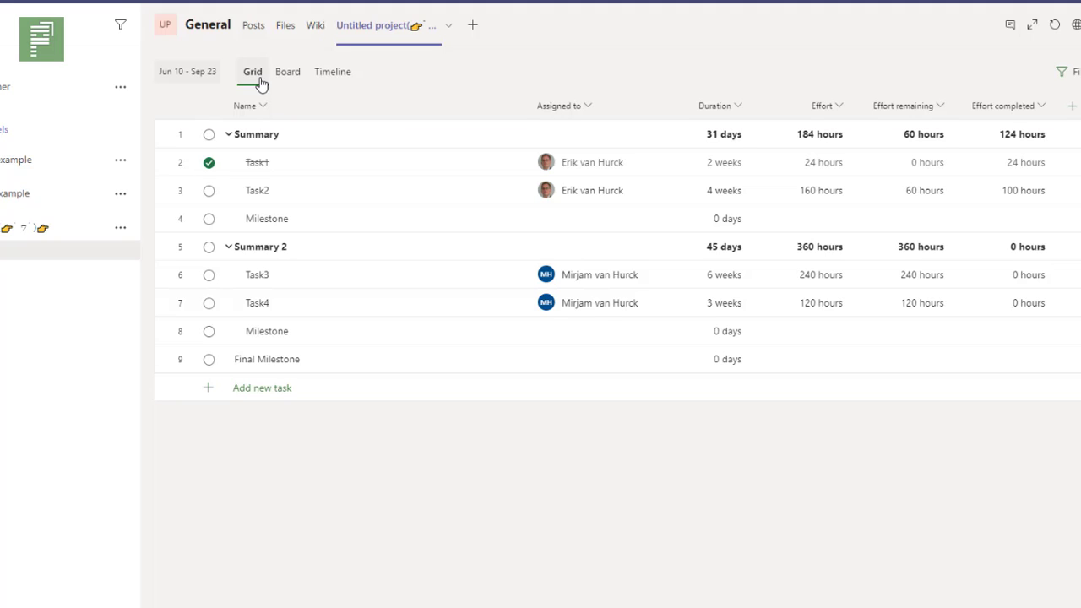
Switch to the exported project workbook in Excel and examine the task table's columns through Notes.
click(278, 156)
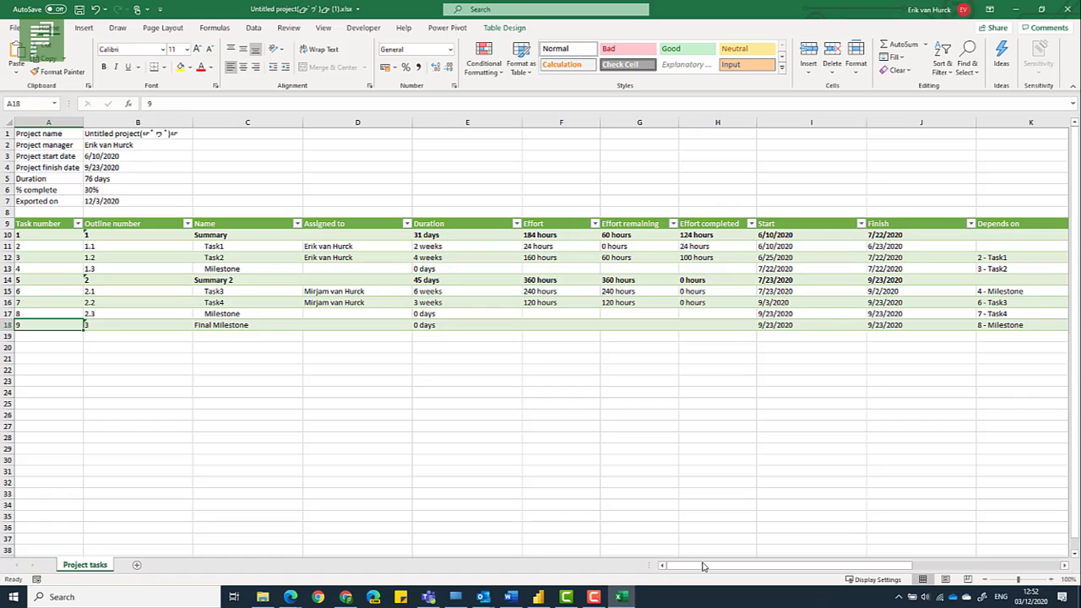
drag(703, 566, 879, 569)
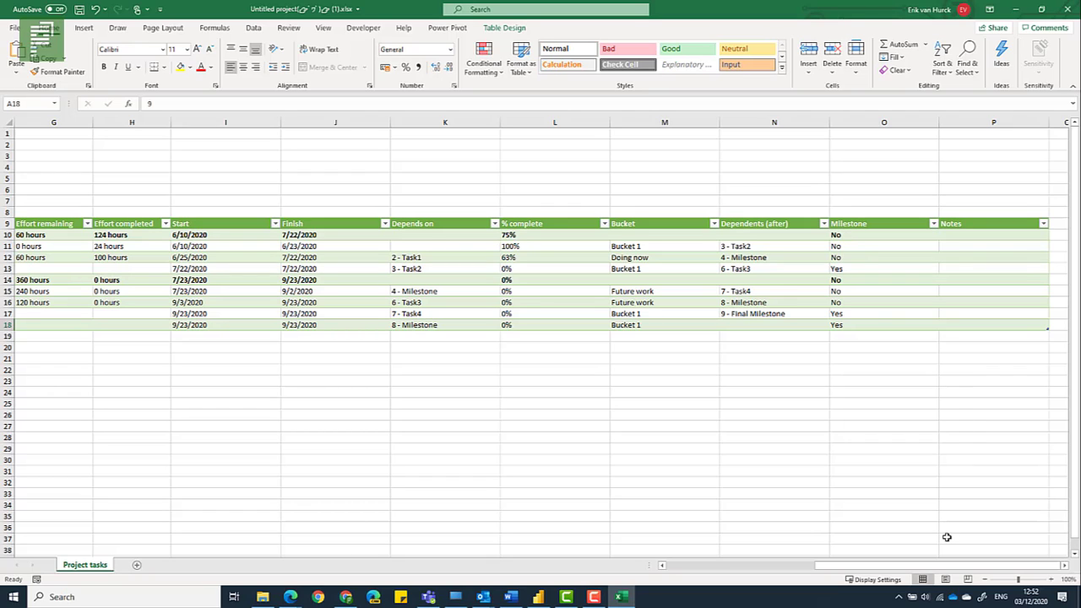
scroll(941, 556, left, 3)
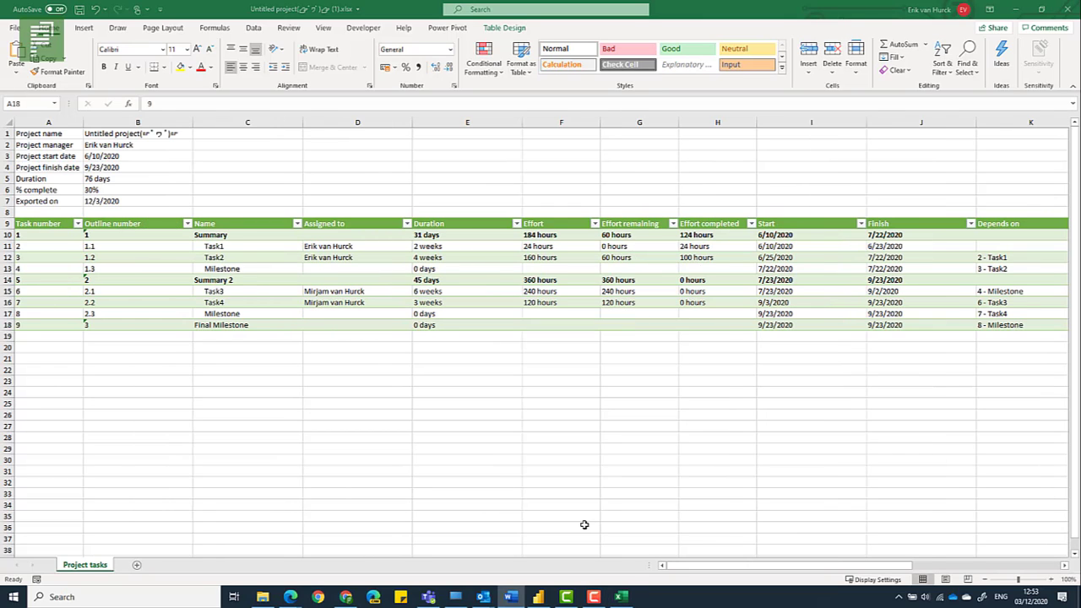